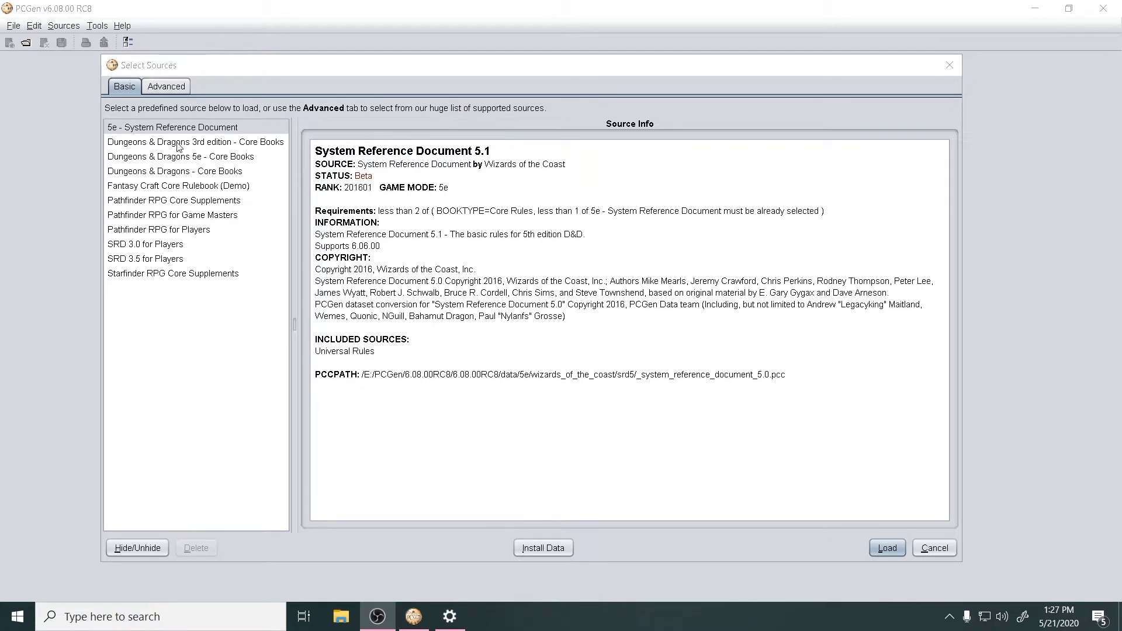
Choose Dungeons & Dragons 5e - Core Books and add Wizards of the Coast's Unearthed Arcana - Eberron and Unearthed Arcana - Races of Eberron sources.
click(155, 160)
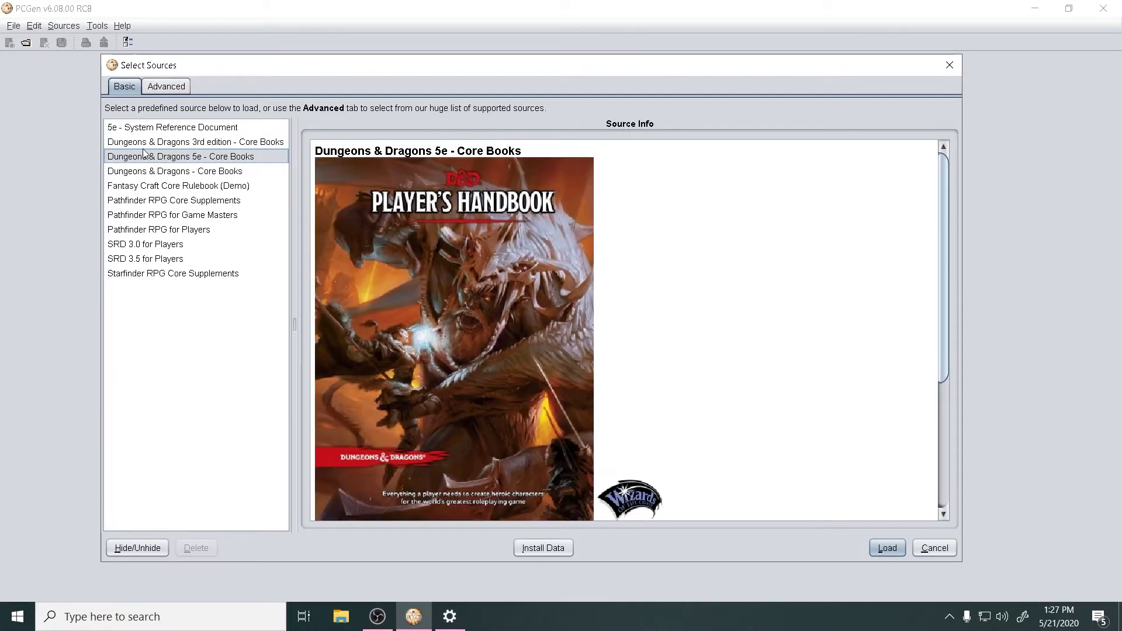
click(174, 91)
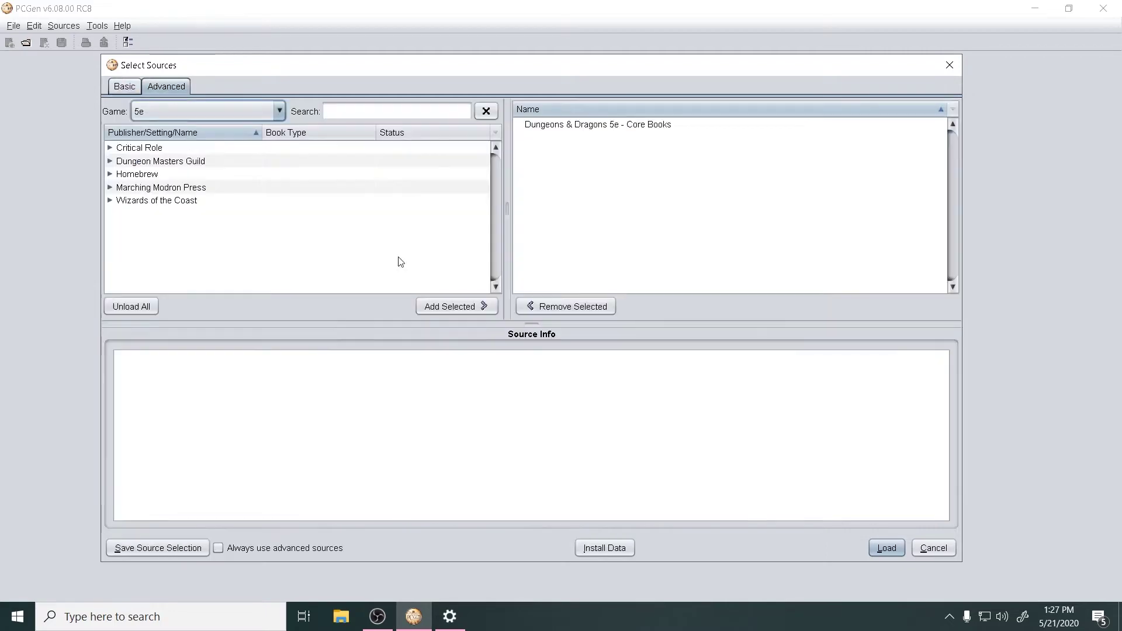
double_click(119, 200)
scroll(371, 228, down, 4)
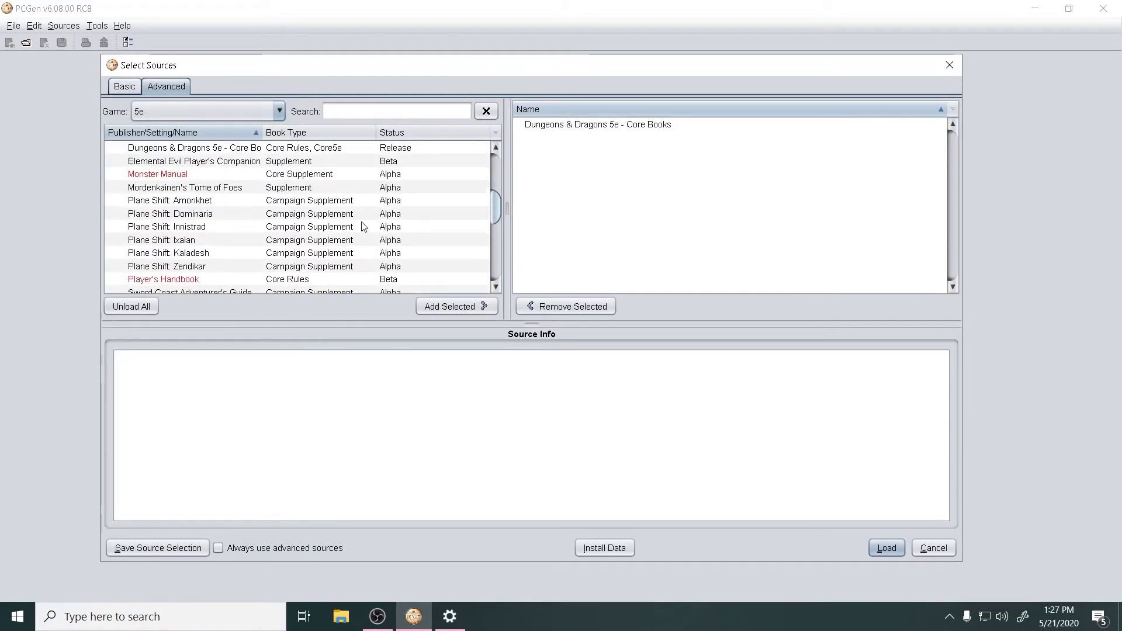
scroll(278, 270, down, 2)
scroll(279, 270, down, 5)
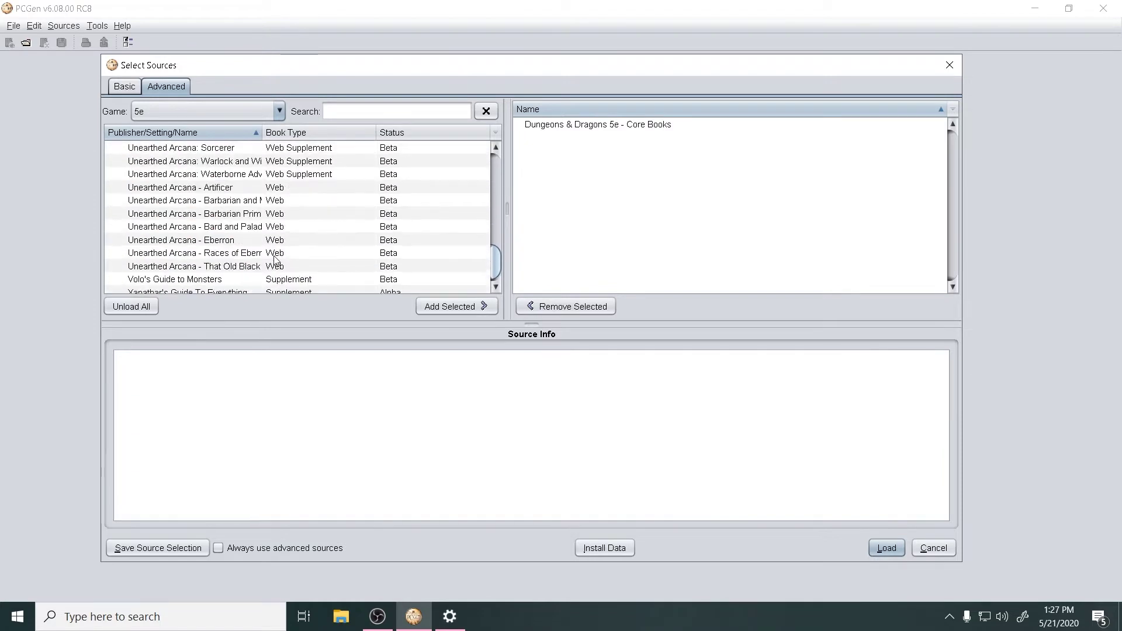
click(173, 240)
double_click(173, 241)
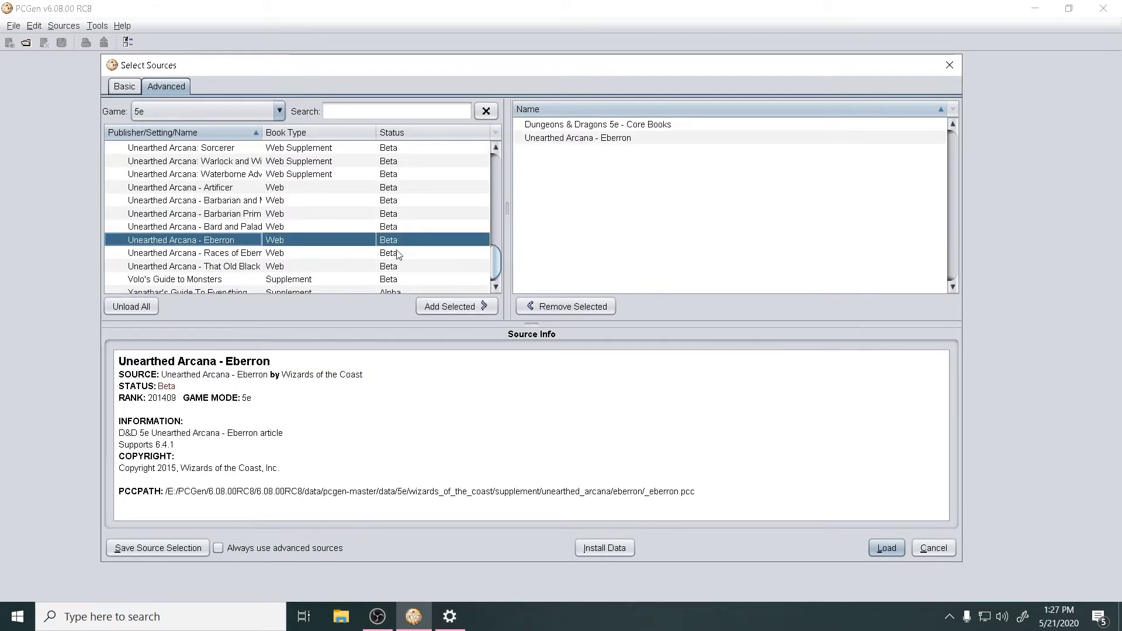
scroll(393, 252, down, 1)
double_click(228, 249)
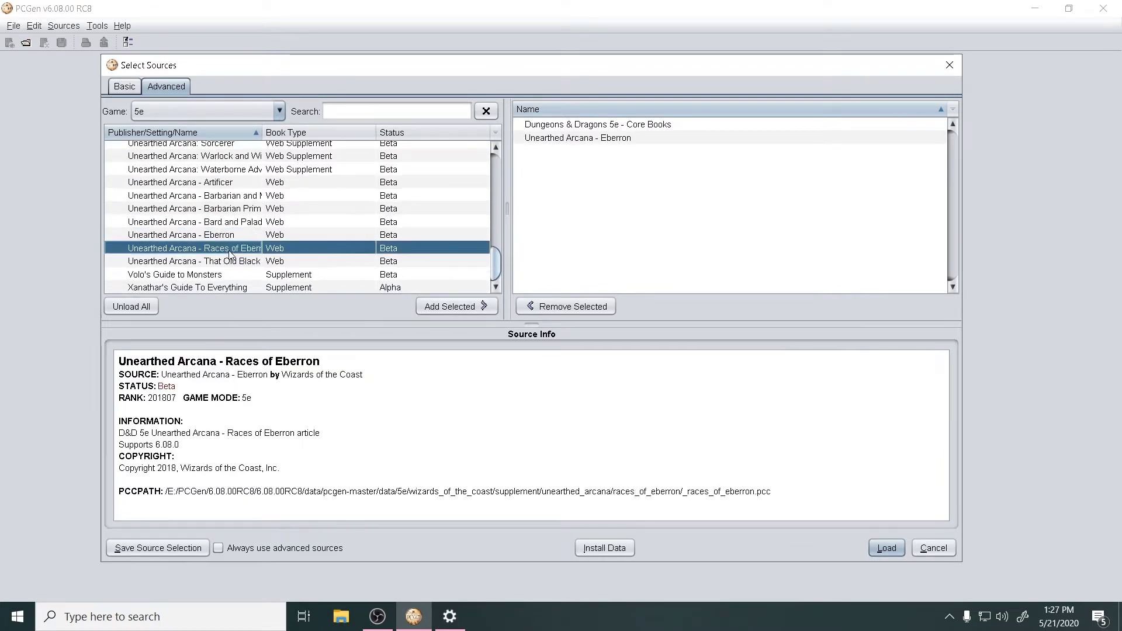
Add the Unearthed Arcana - Artificer source to the selected 5e sources.
scroll(258, 260, up, 4)
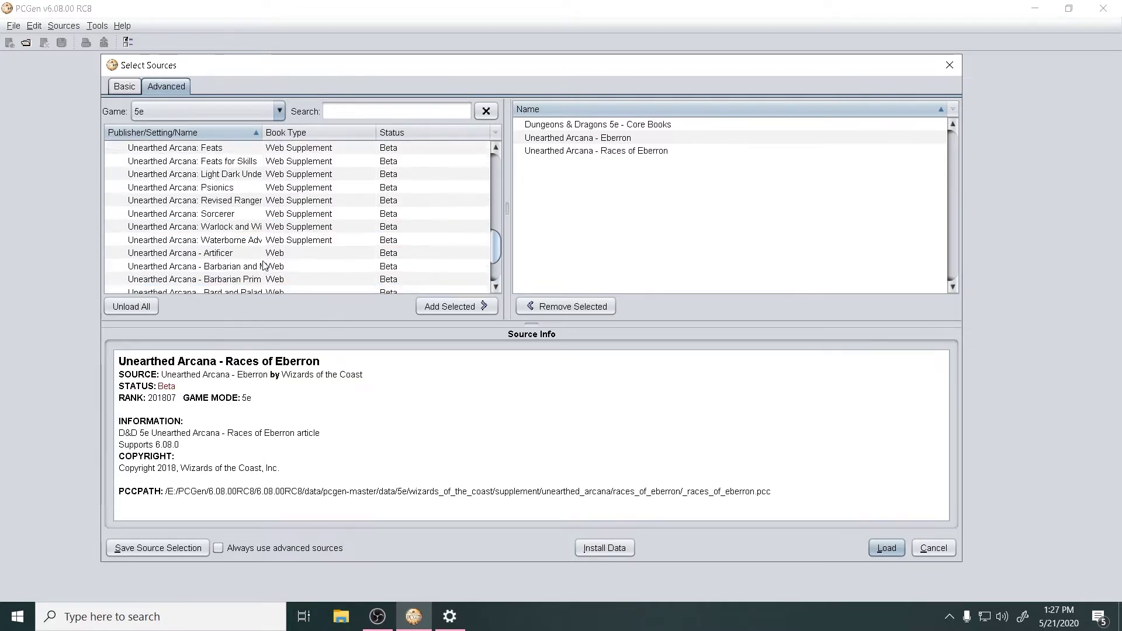
scroll(257, 260, down, 2)
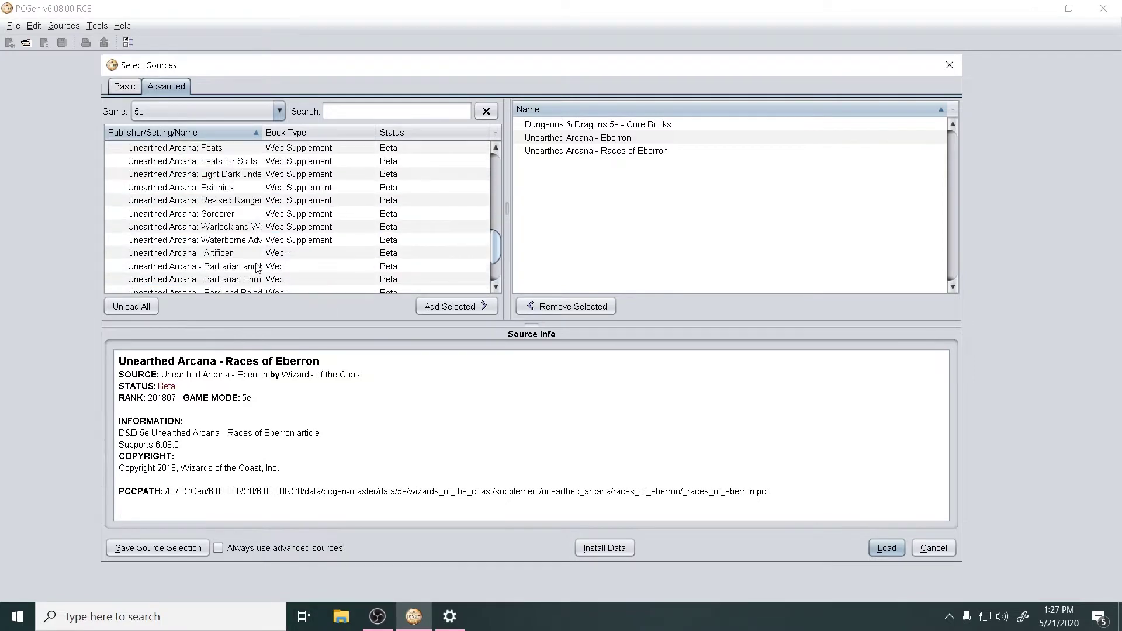
scroll(210, 265, up, 1)
scroll(209, 266, down, 1)
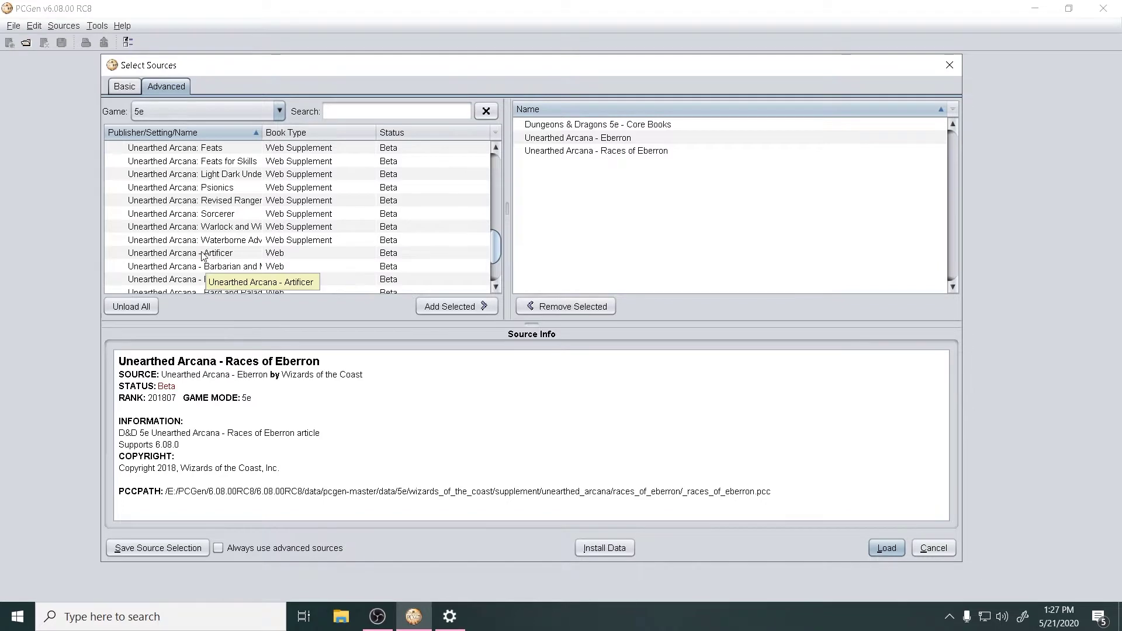
double_click(205, 253)
Add the Sword Coast Adventurer's Guide source and load all the selected sources.
scroll(297, 245, up, 3)
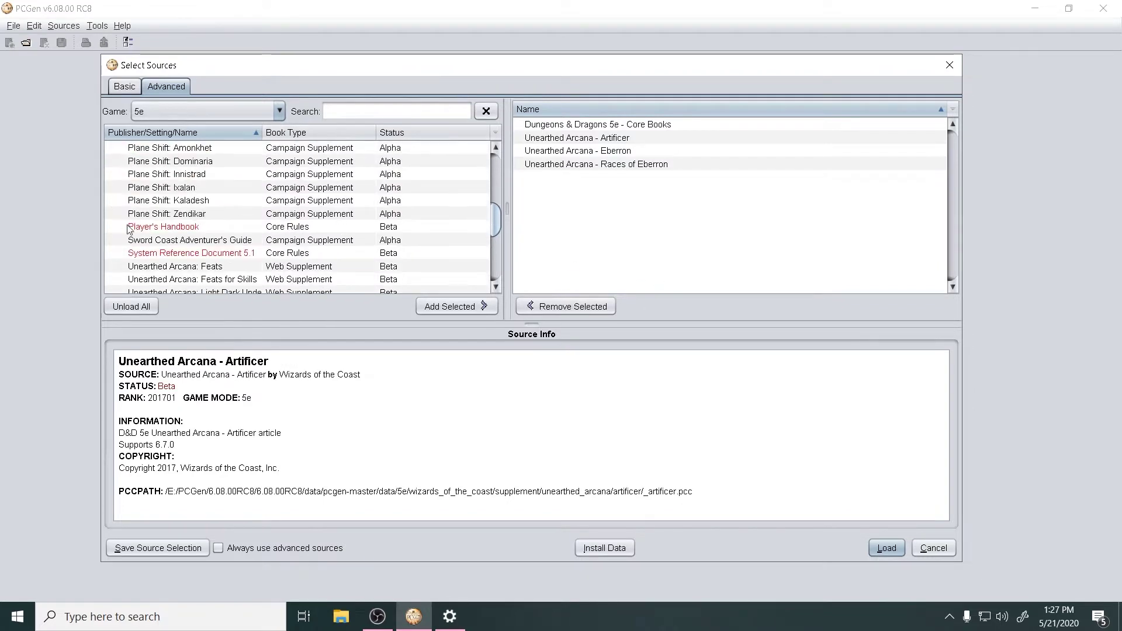
click(167, 242)
double_click(166, 241)
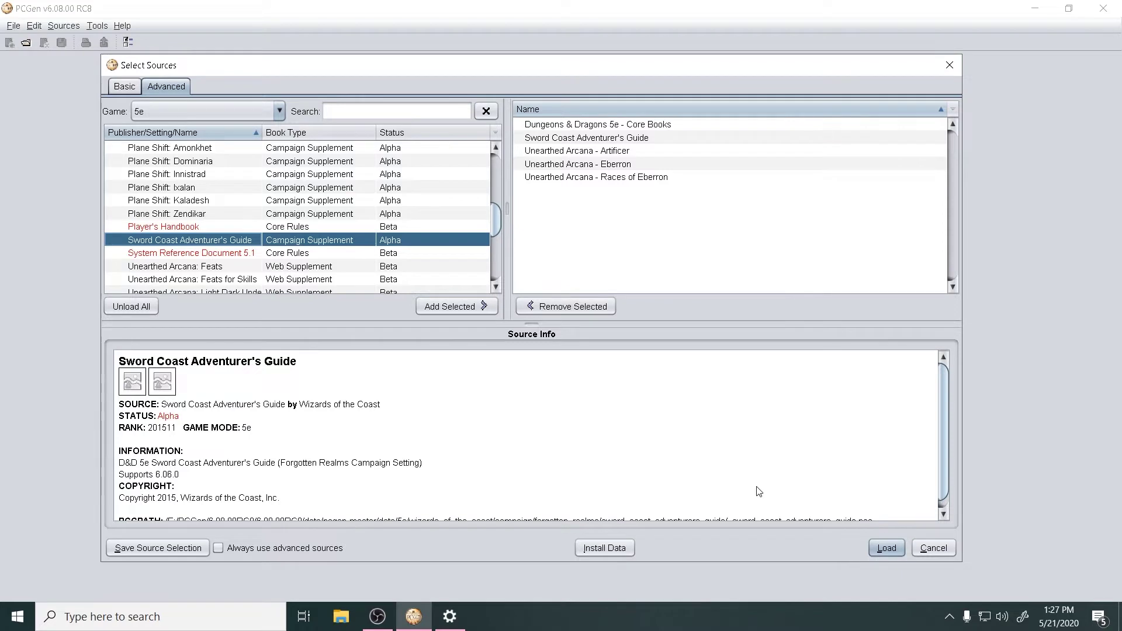
click(887, 548)
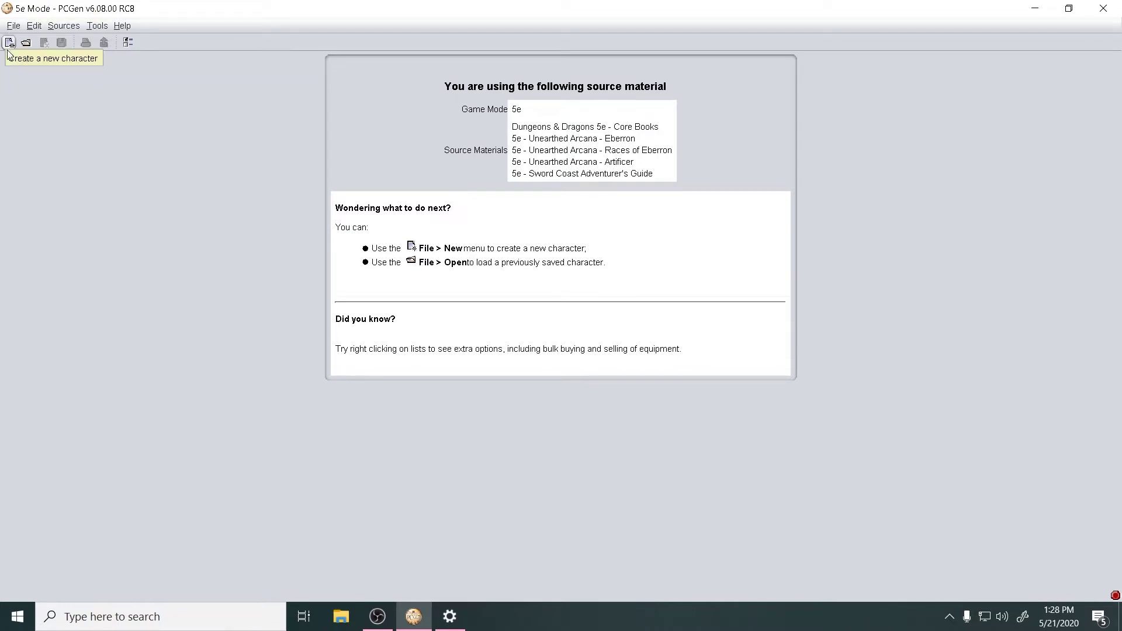
Create a new character and name it Bastion Shield.
right_click(5, 57)
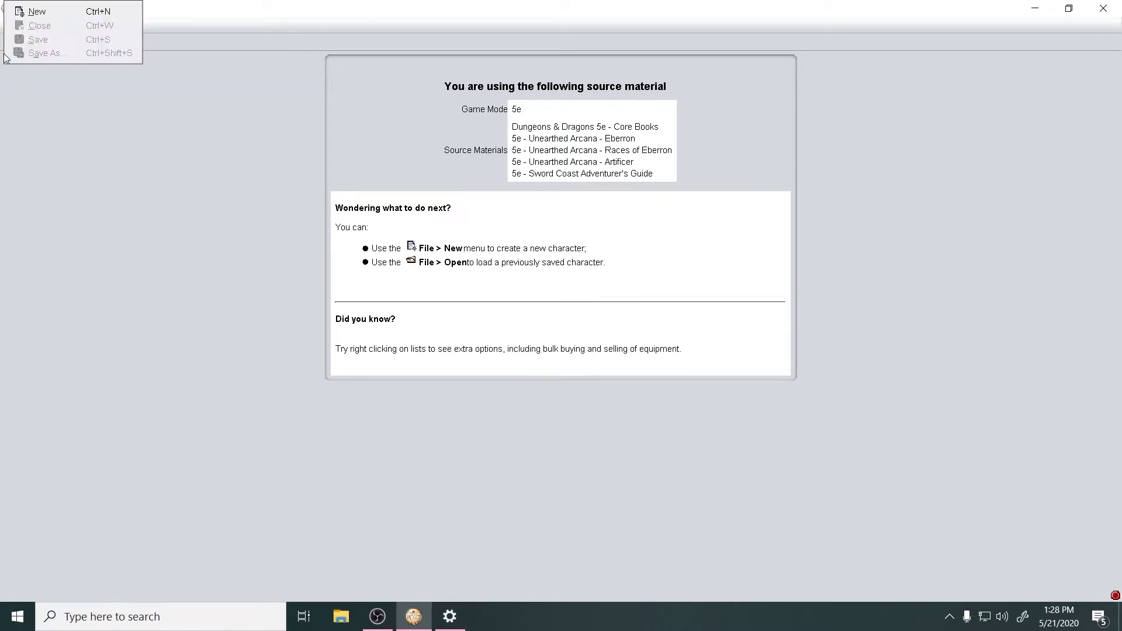
click(15, 153)
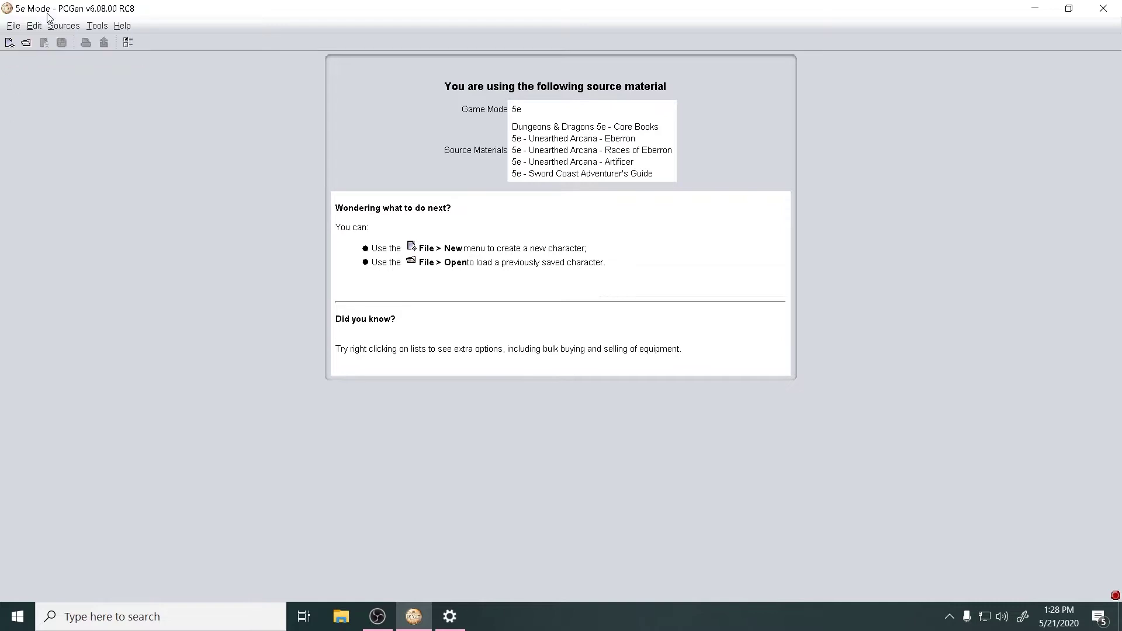
click(9, 43)
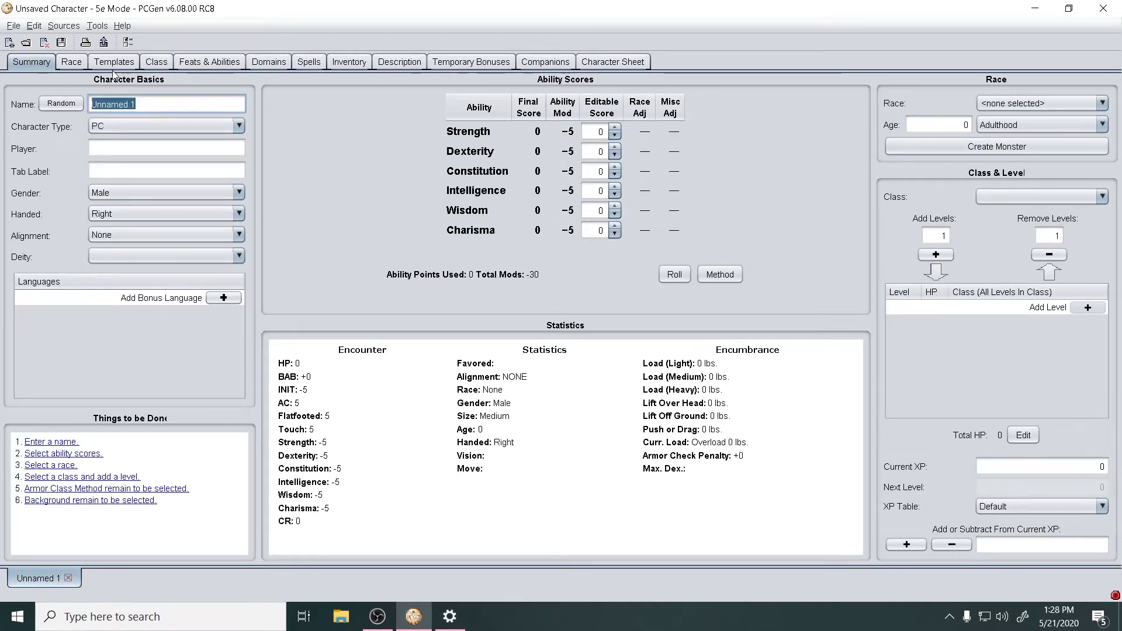
text(B)
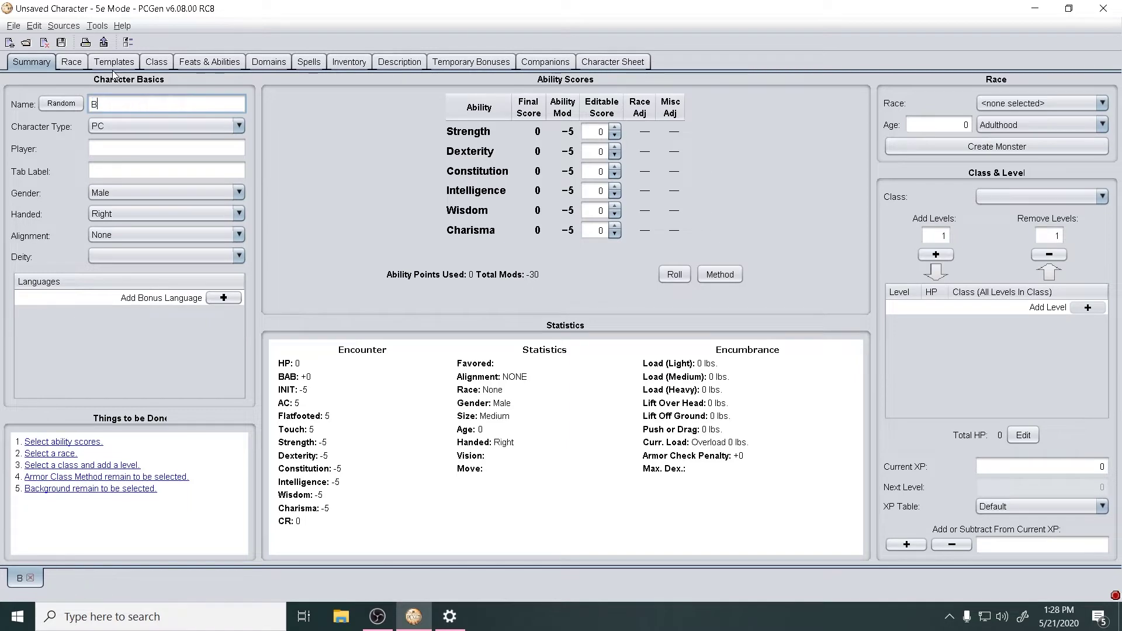
text(astion S)
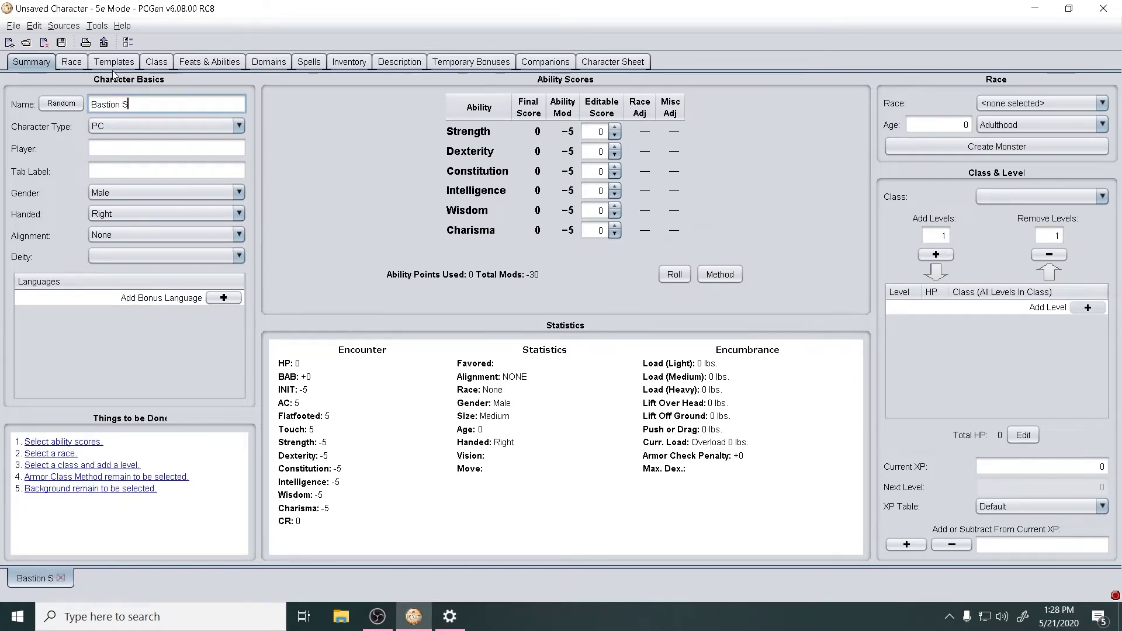
text(hield)
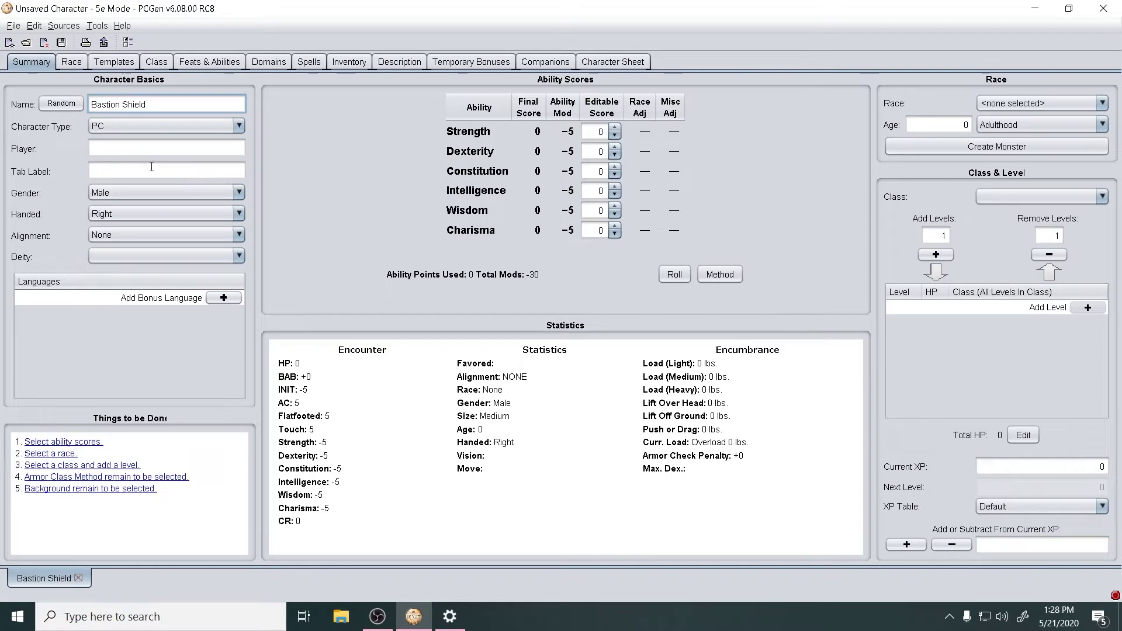
Enter the player's name and set the character's tab label to the name of the game.
click(133, 146)
text(Paulo)
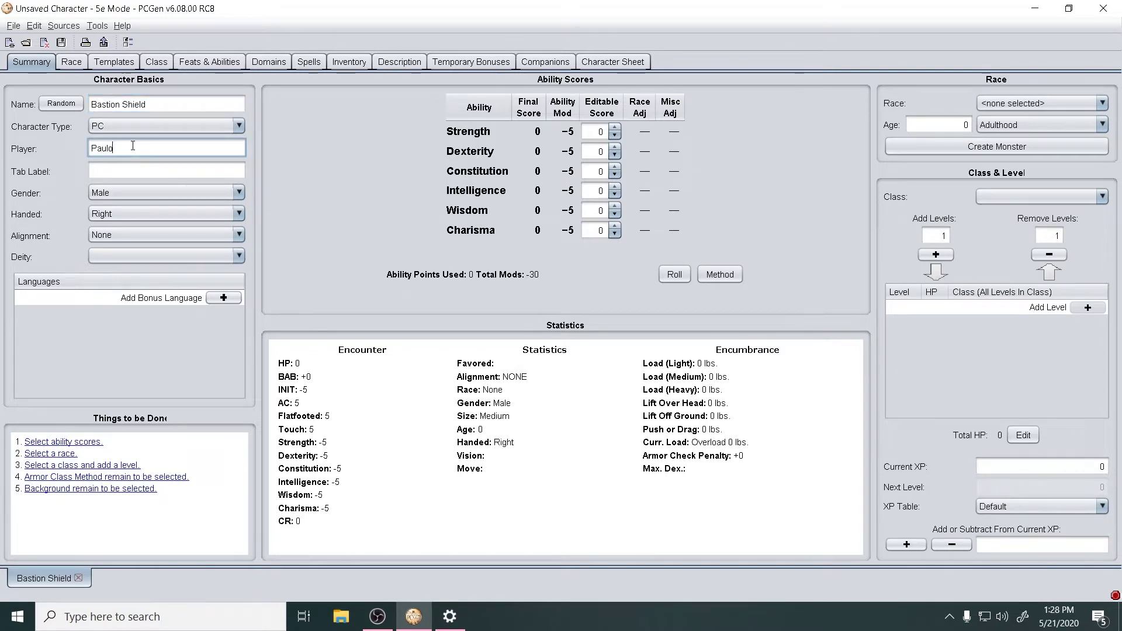
key(Tab)
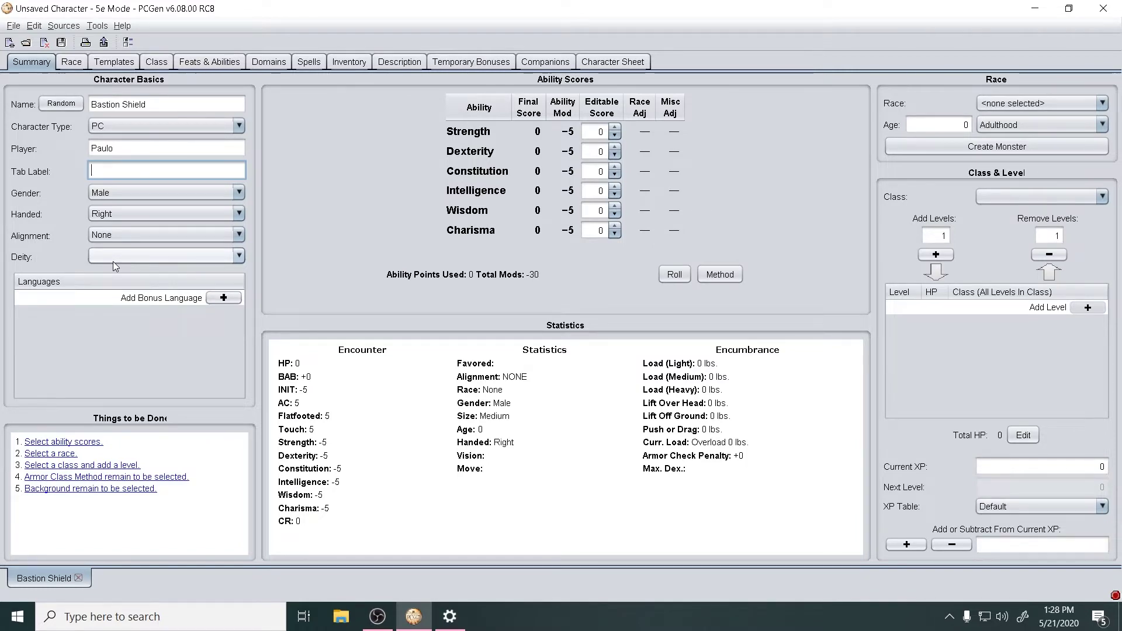
text(Tim's Game)
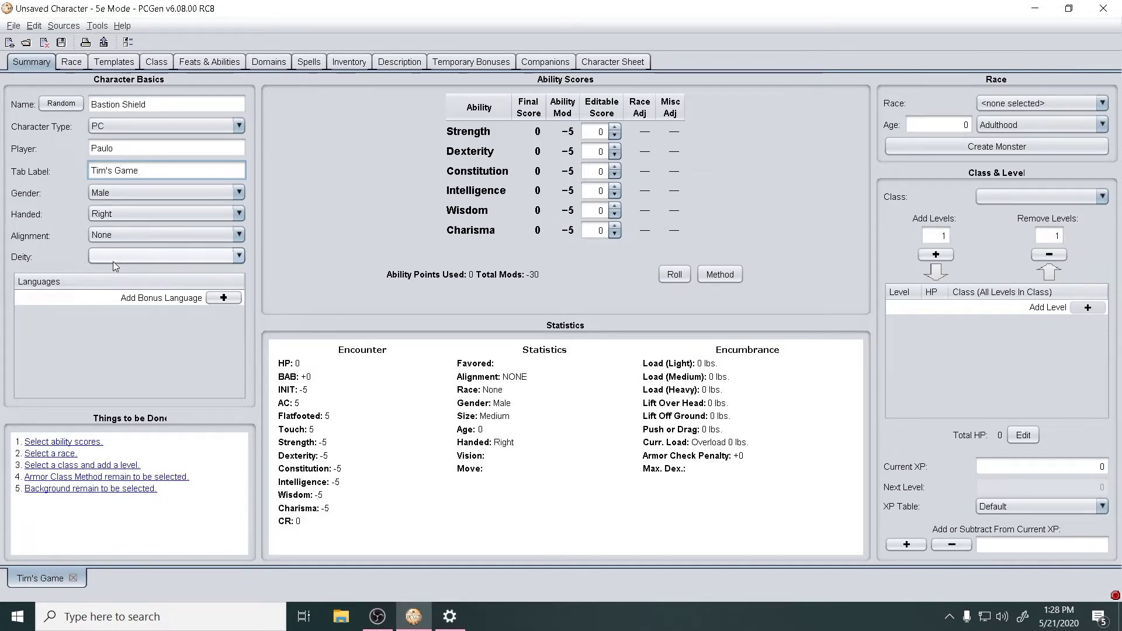
Append a hyphen and the copied character name Bastion Shield to the tab label.
triple_click(185, 102)
key(ctrl+c)
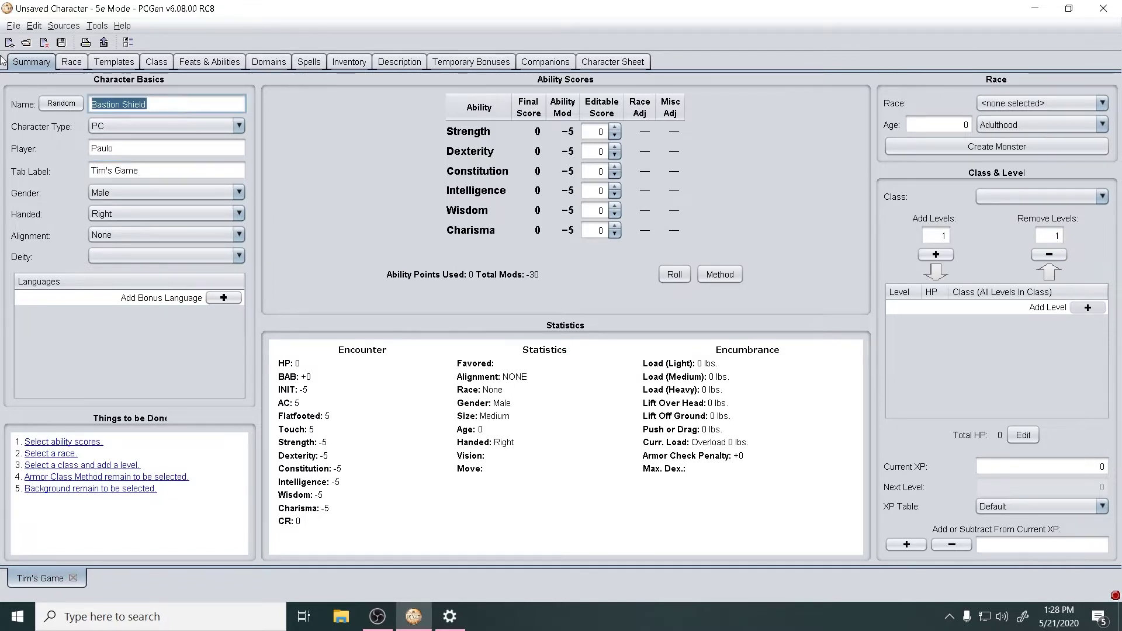
click(155, 170)
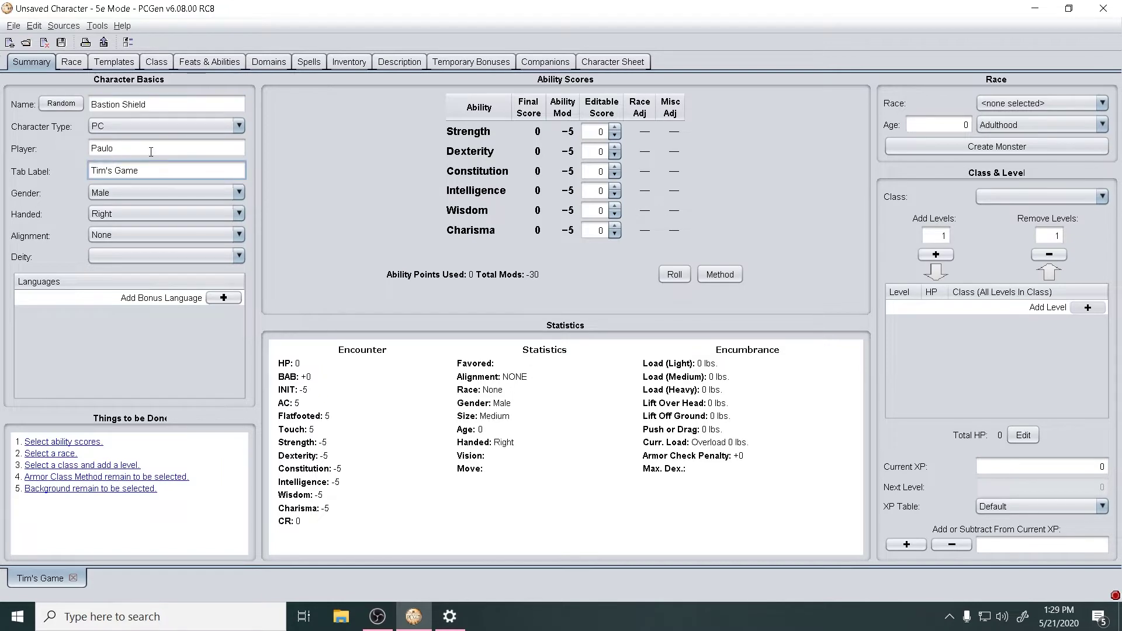
text(-)
key(ctrl+v)
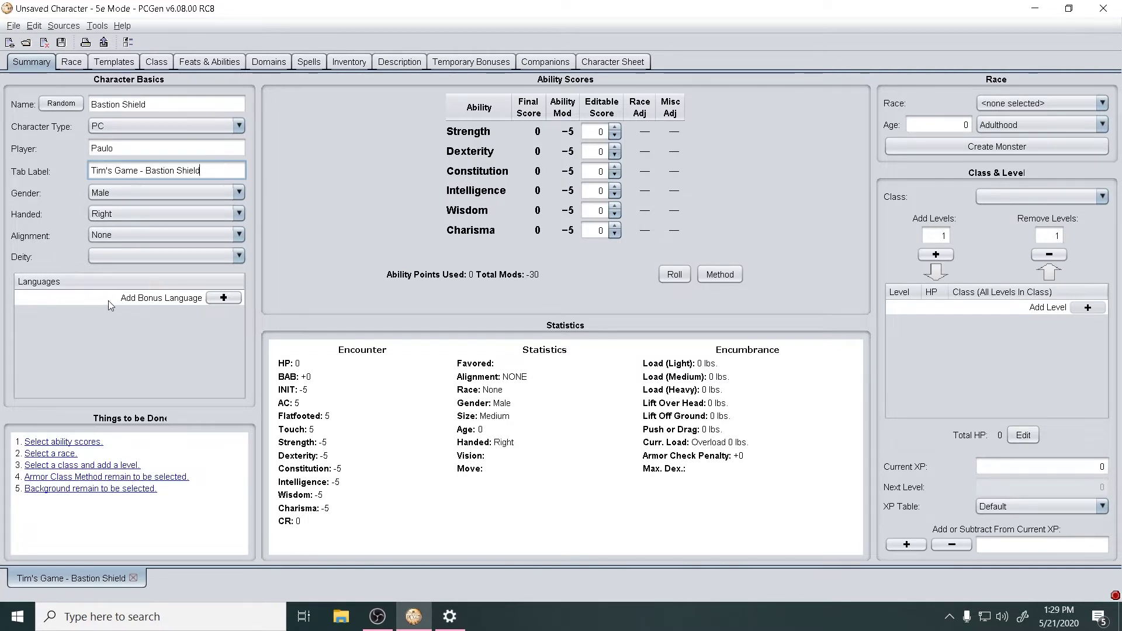
Set the character's gender to Unknown and keep the handedness as Right.
click(181, 197)
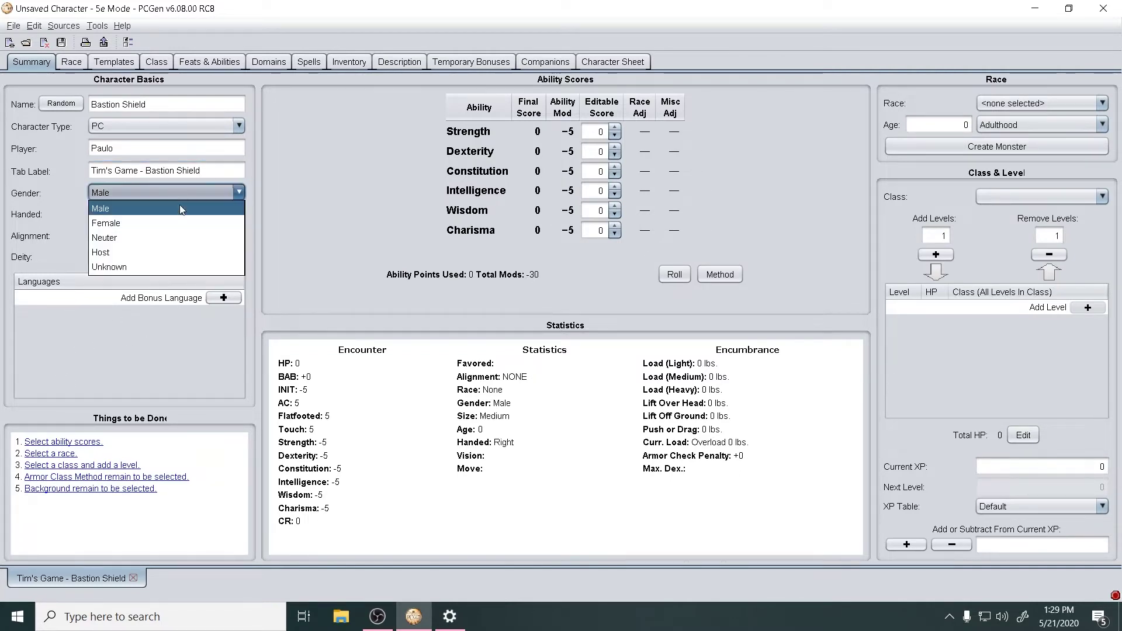
click(184, 266)
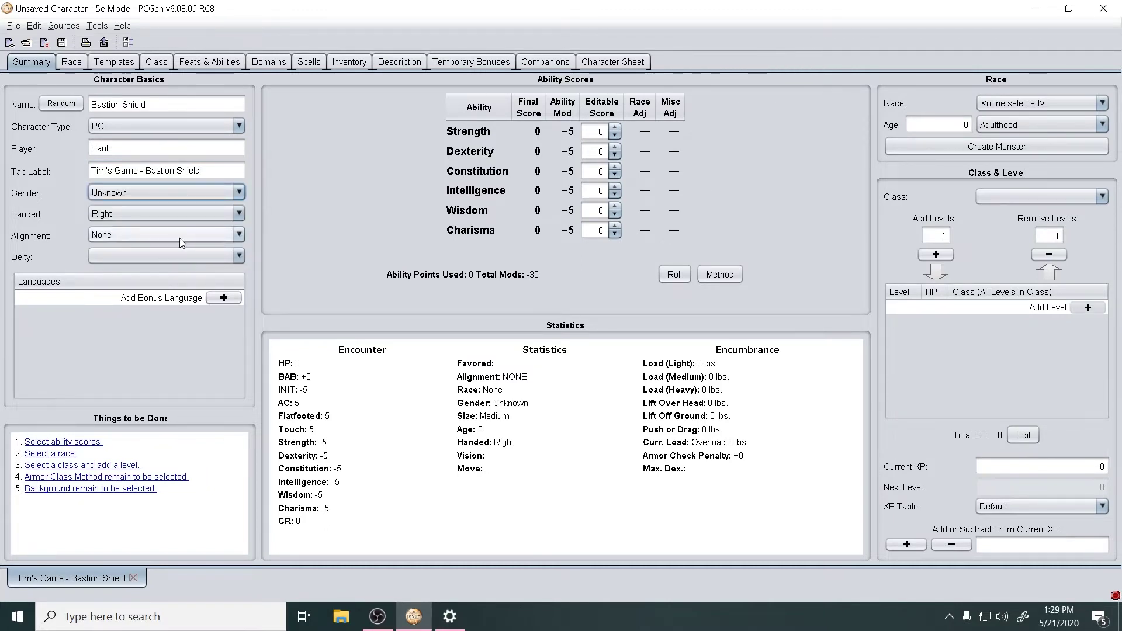
click(97, 218)
click(97, 223)
click(134, 239)
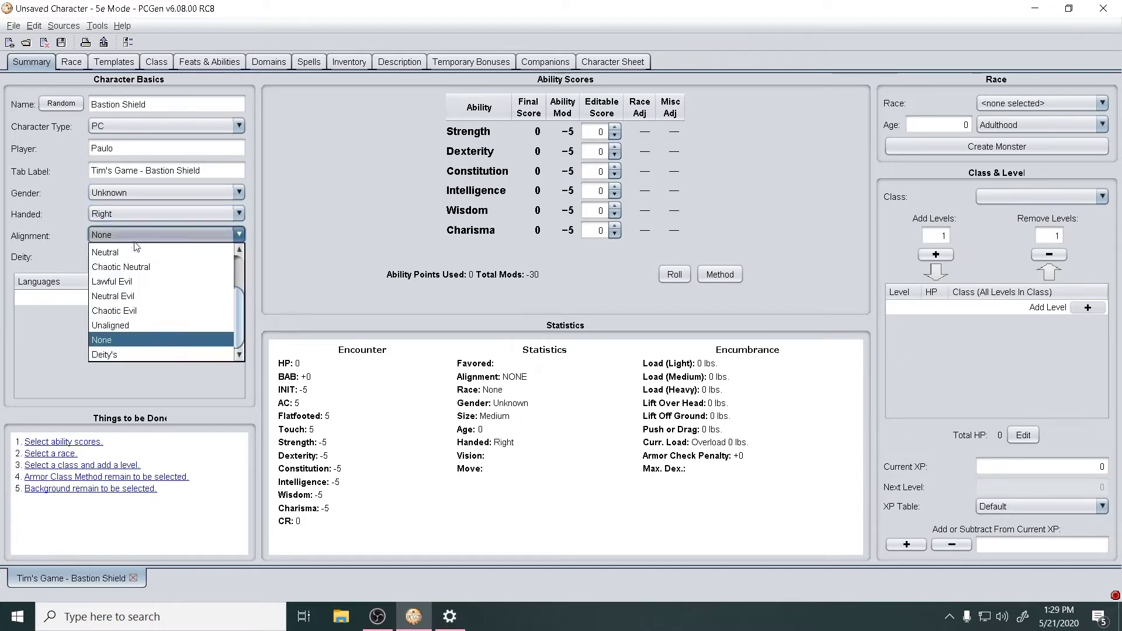
click(133, 241)
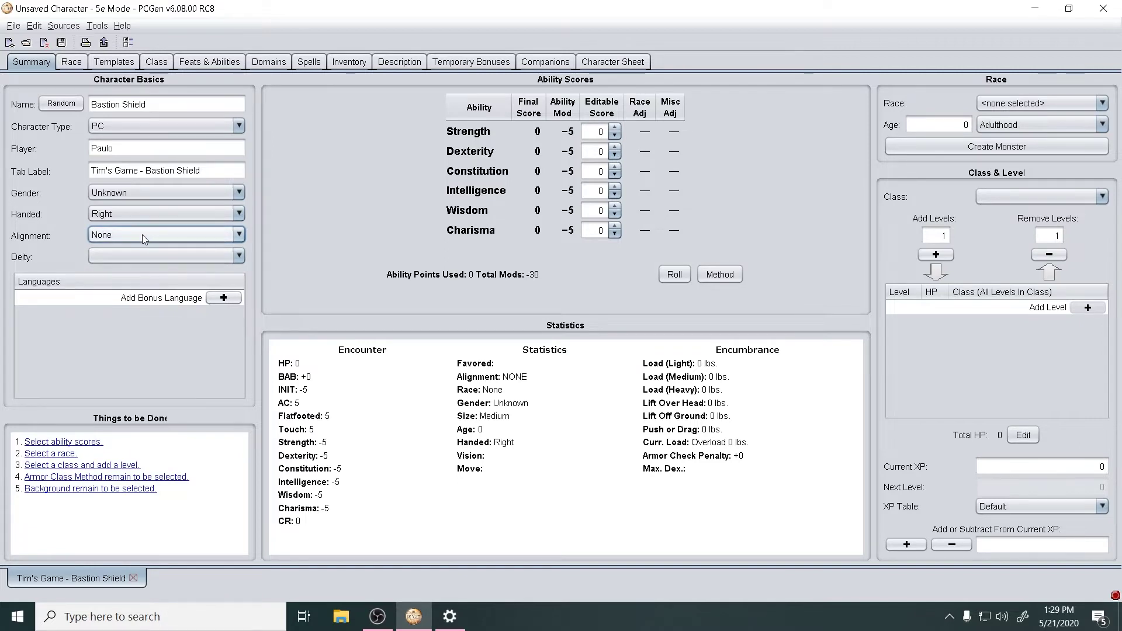
click(142, 234)
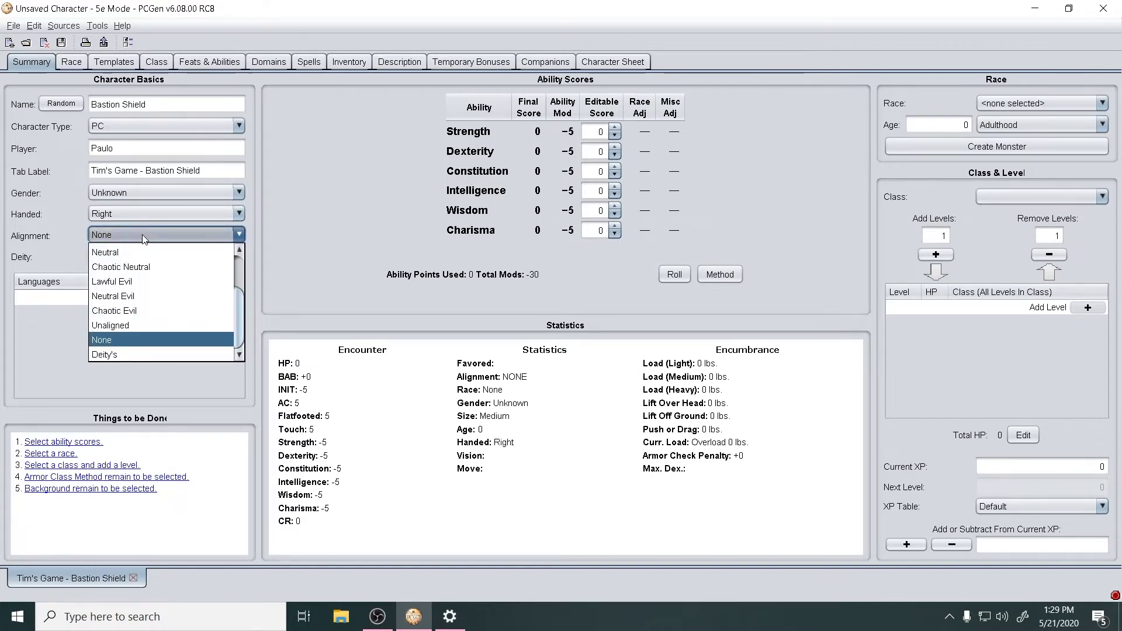
click(142, 234)
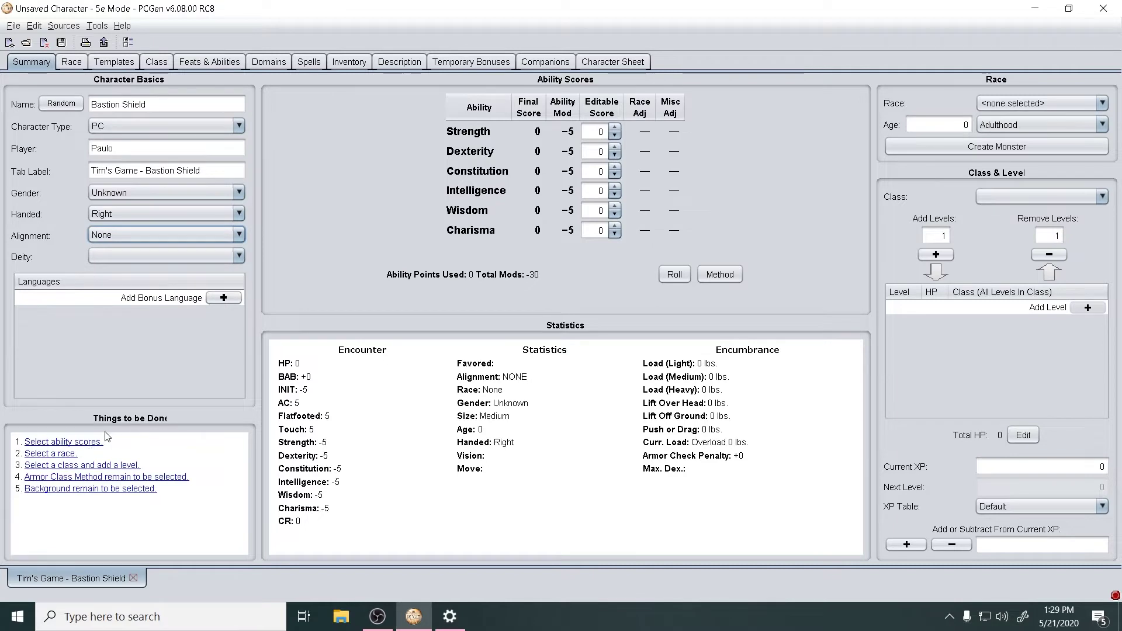
Set the character's editable Strength score to 12 and the Dexterity score to 15.
click(599, 132)
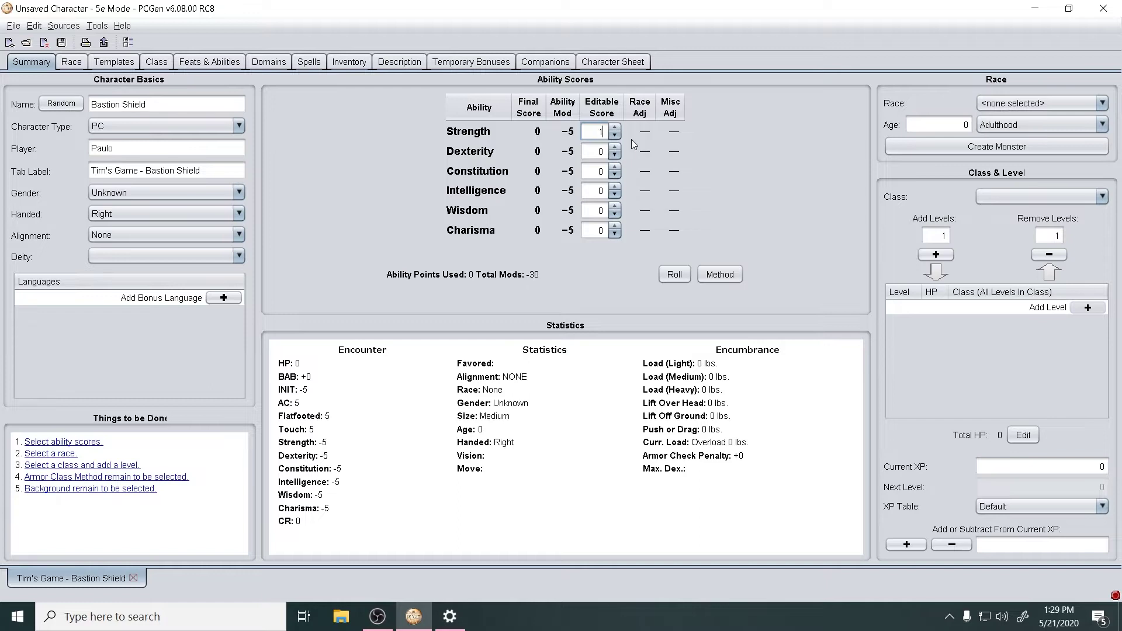
text(12)
key(Return)
click(590, 149)
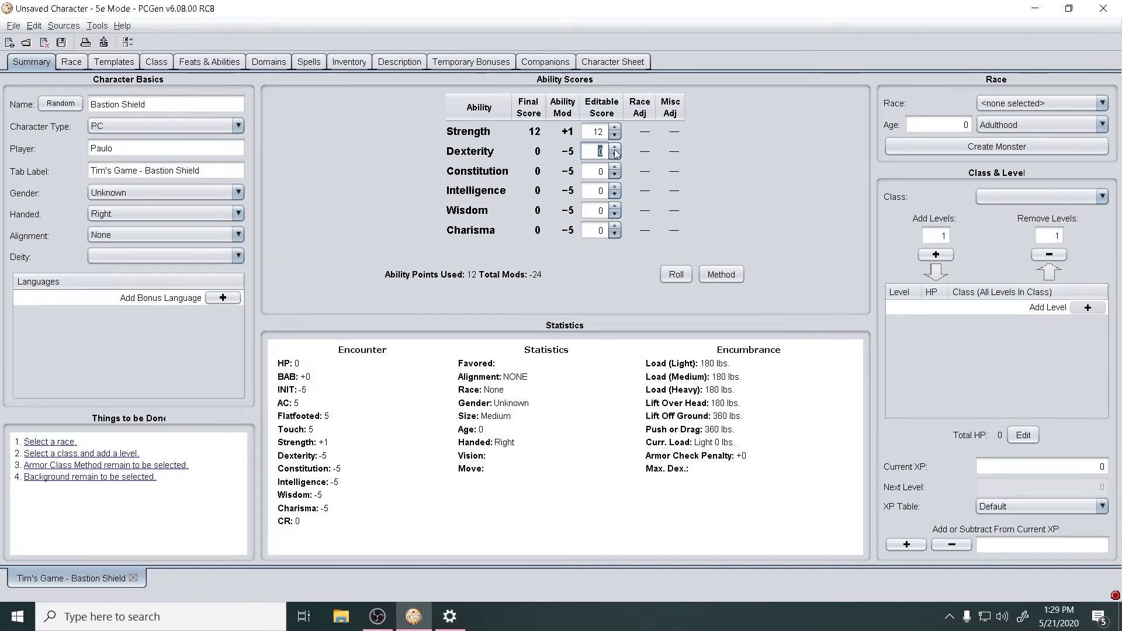
text(15)
key(Tab)
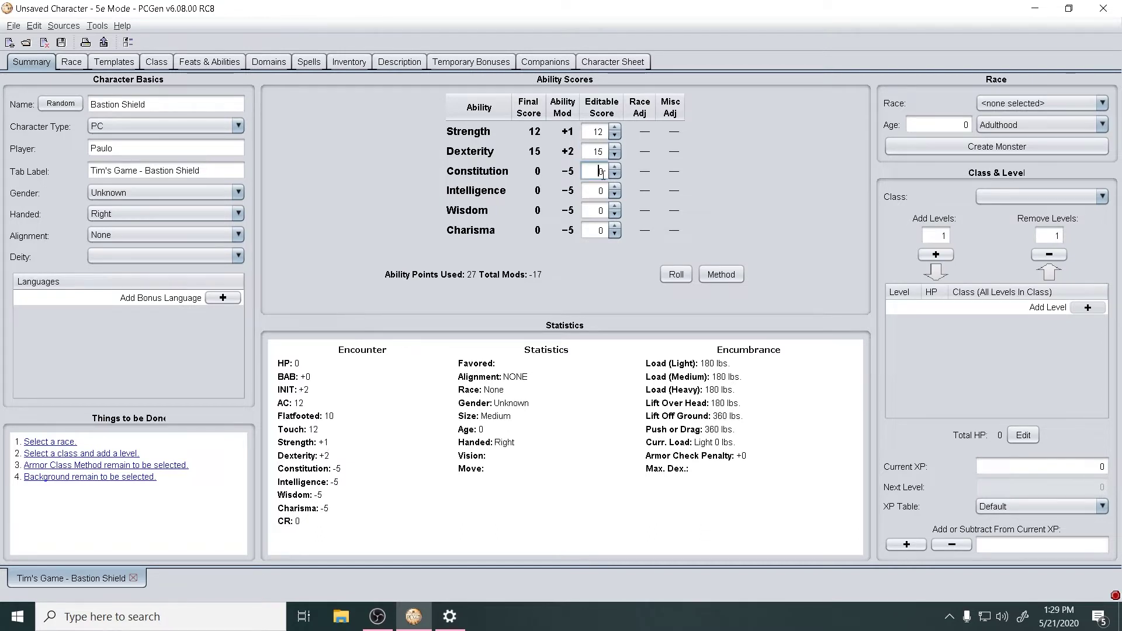
Set the editable Constitution score to 13, Intelligence to 16 and Wisdom to 13.
double_click(592, 174)
key(Tab)
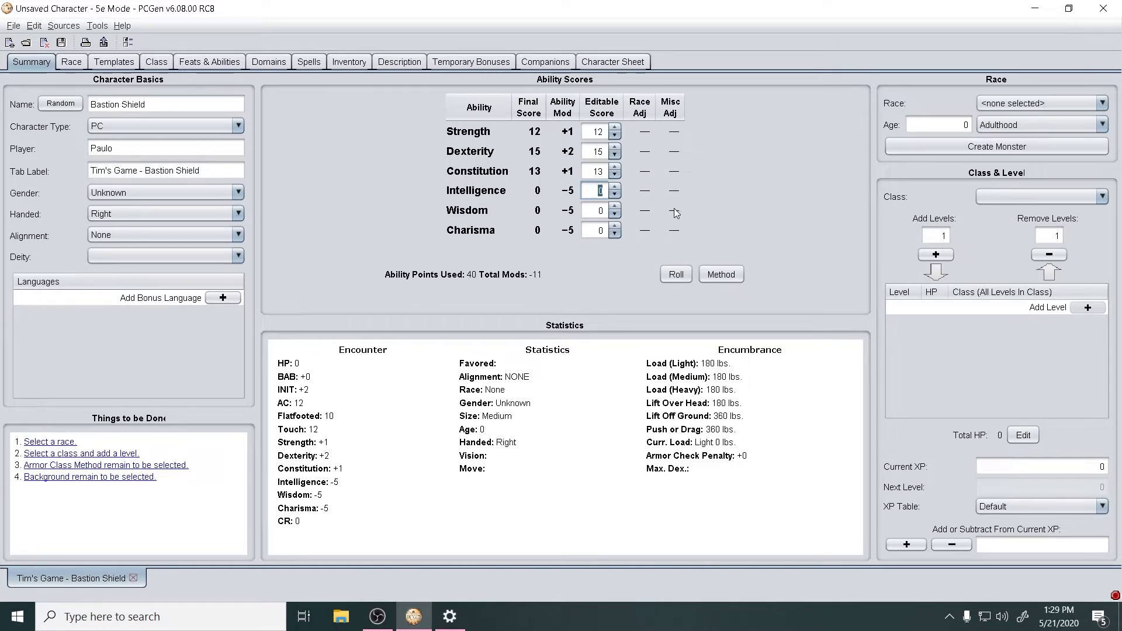
text(16)
key(Return)
double_click(600, 210)
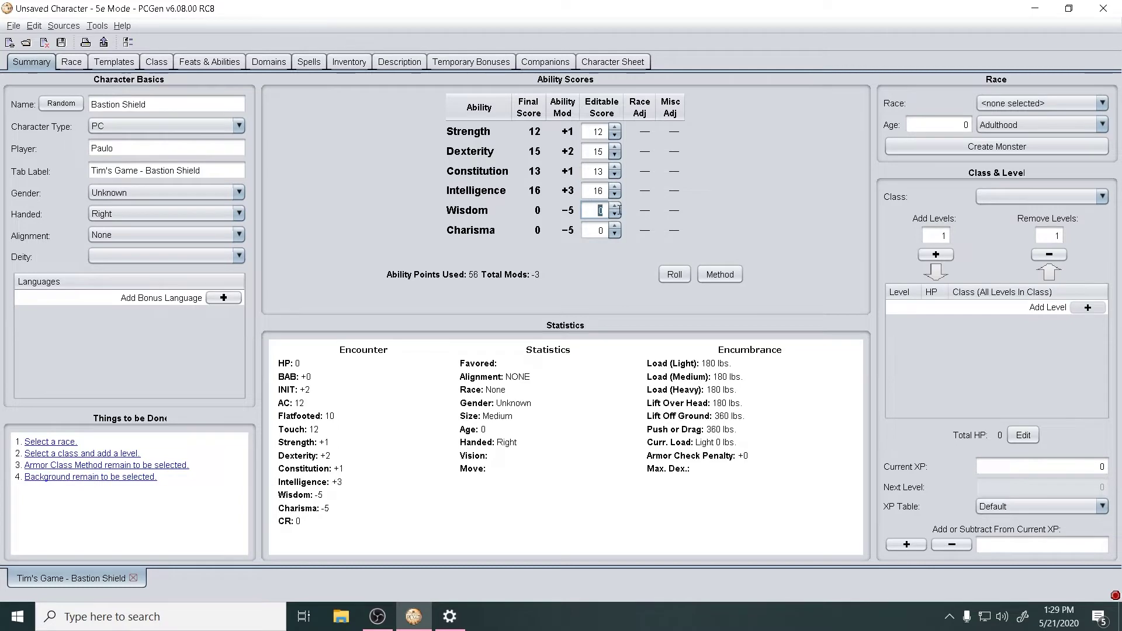
text(13)
click(594, 232)
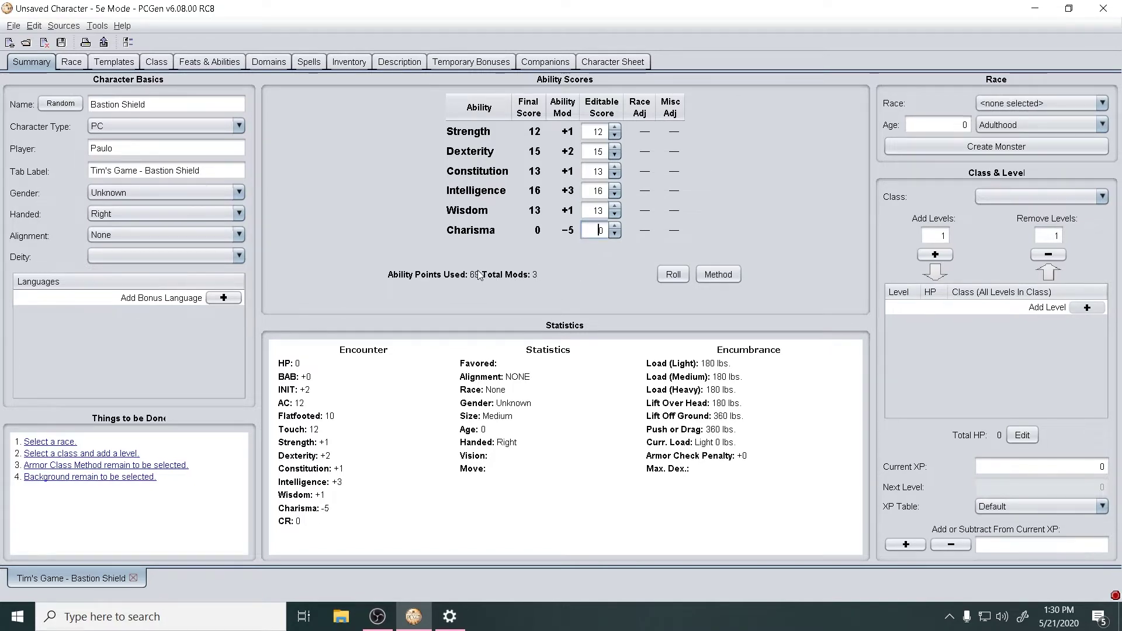
Find Warforged in the race list by searching for "war" and select it as the character's race.
click(42, 442)
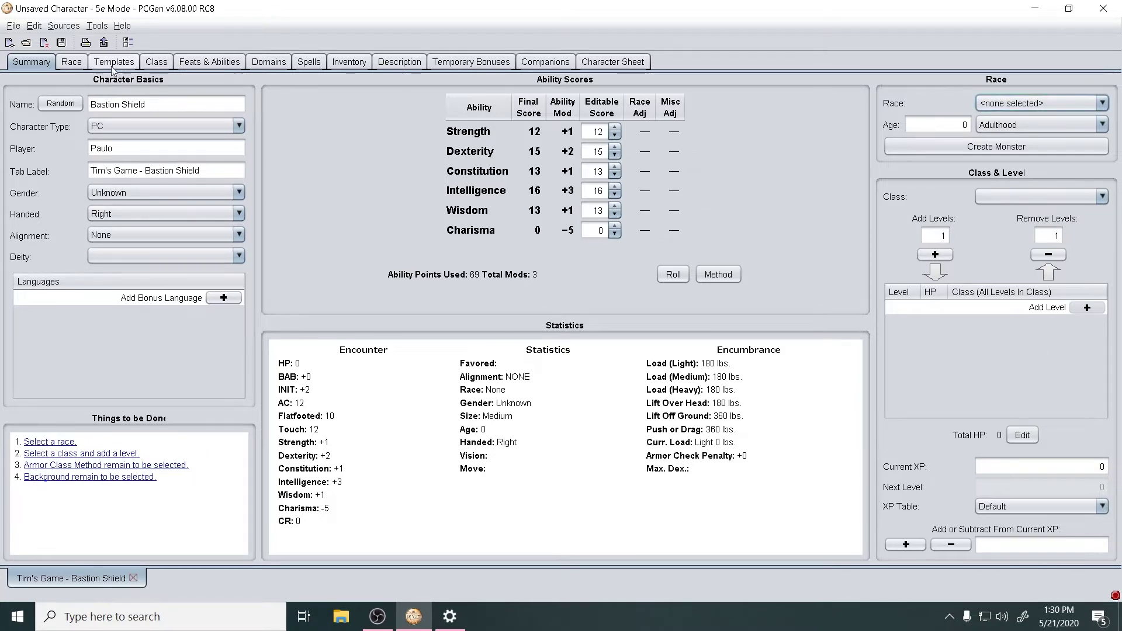
click(71, 62)
text(w)
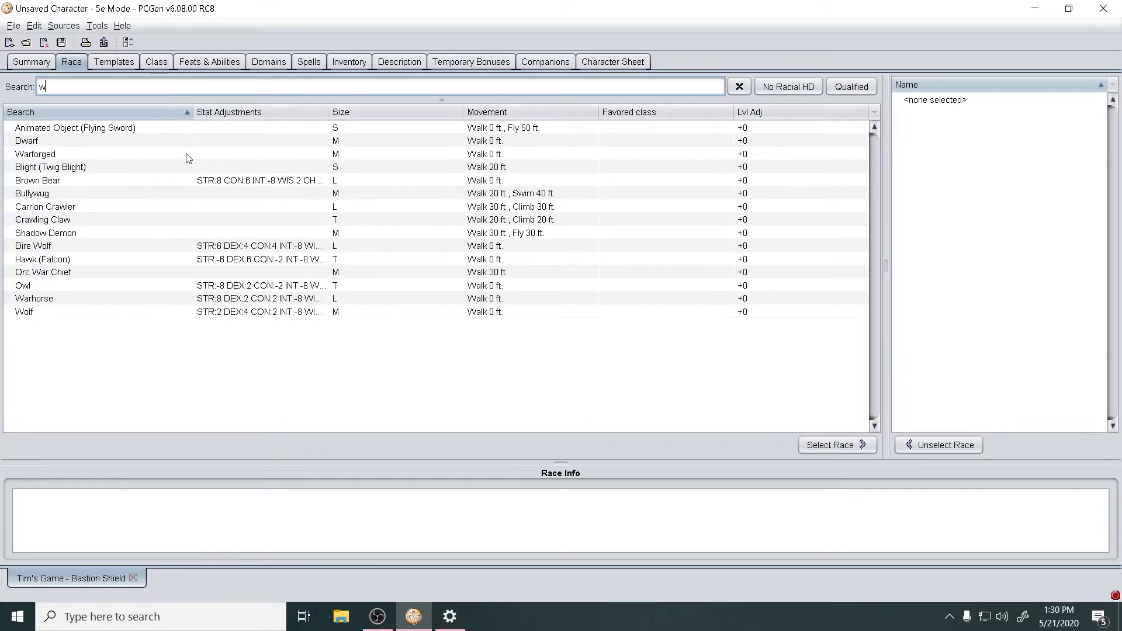
text(ar)
click(79, 143)
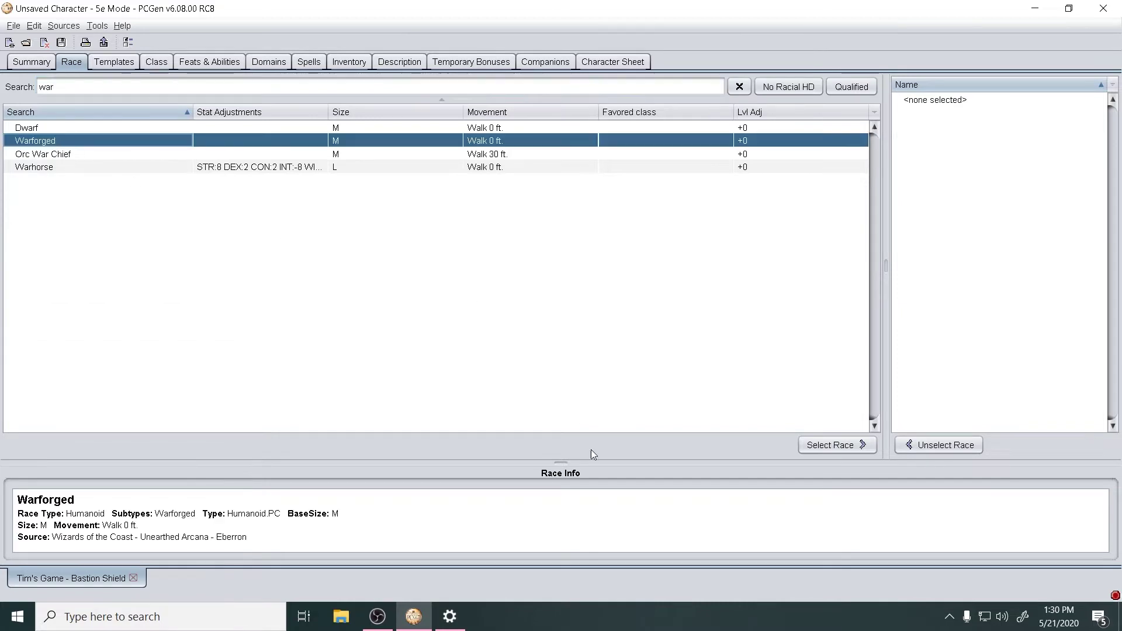
click(823, 446)
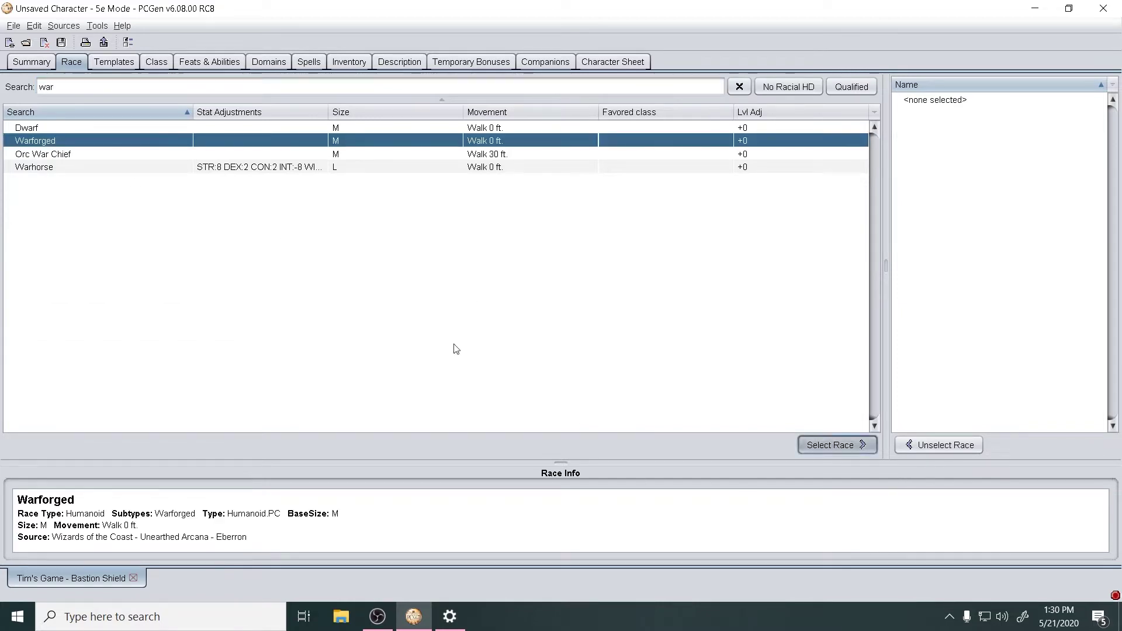
click(30, 62)
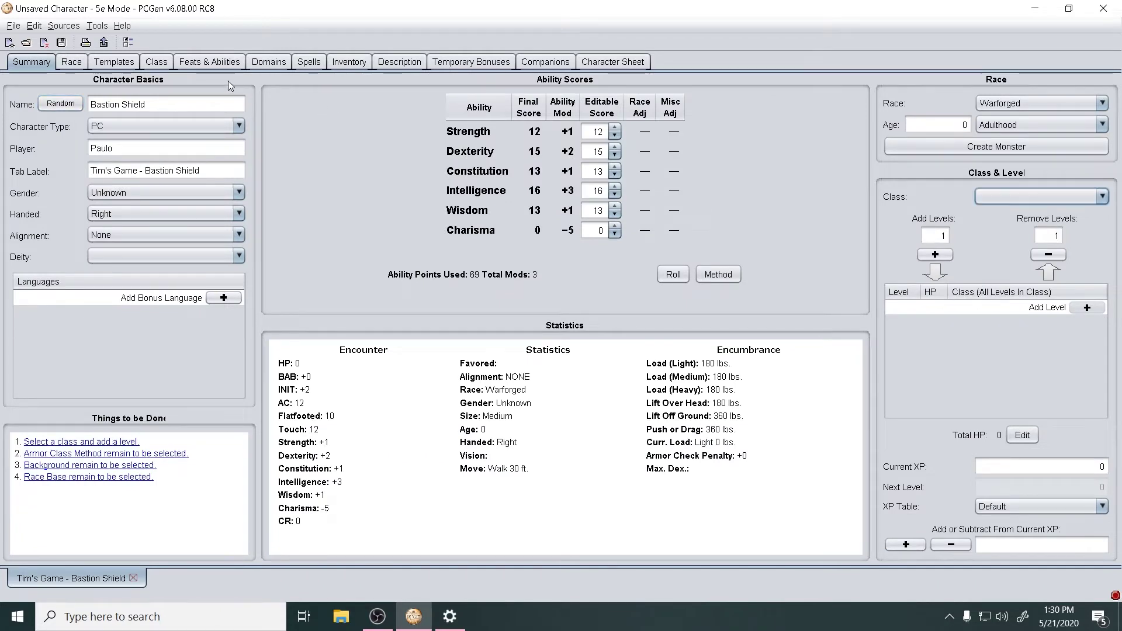
Add one Artificer level to the character, accepting the current ability scores and the default hit points.
click(164, 63)
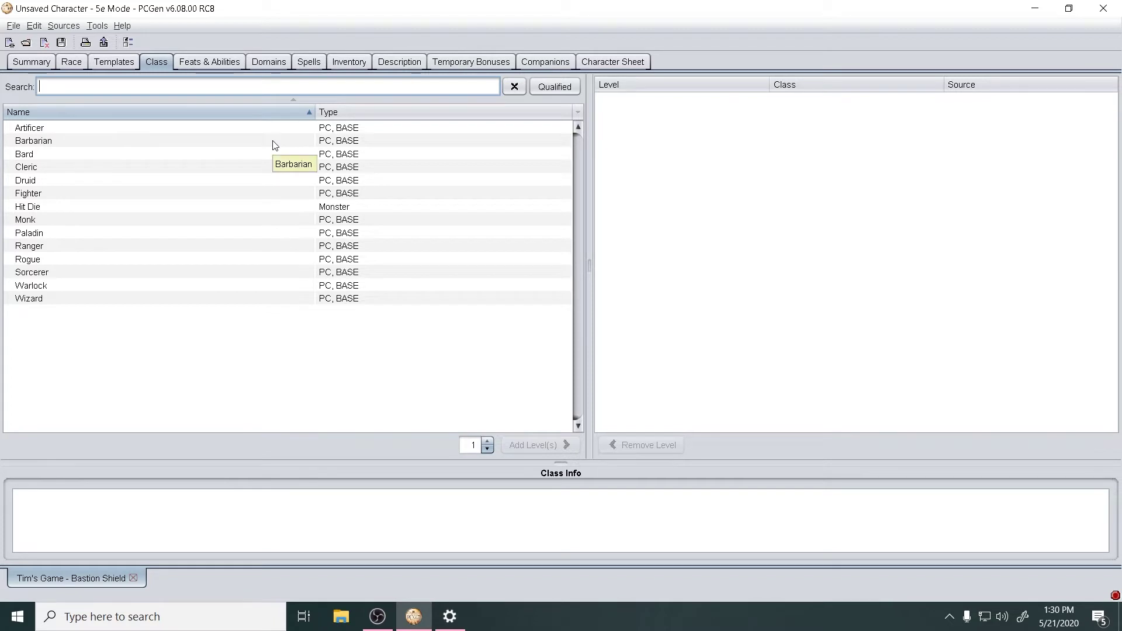
click(35, 129)
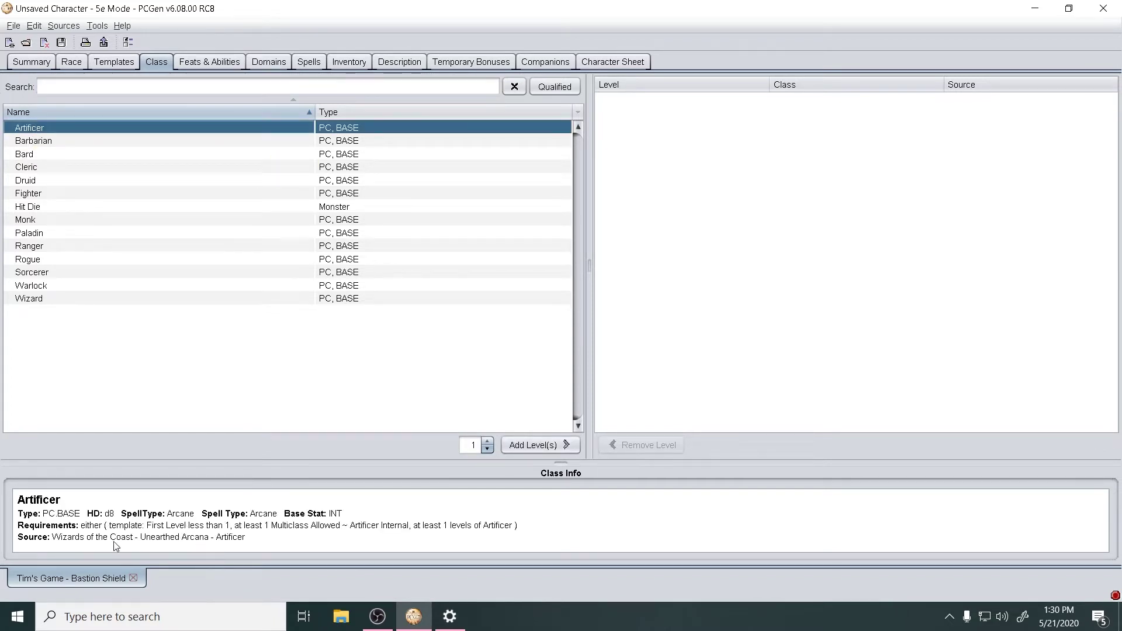
click(535, 445)
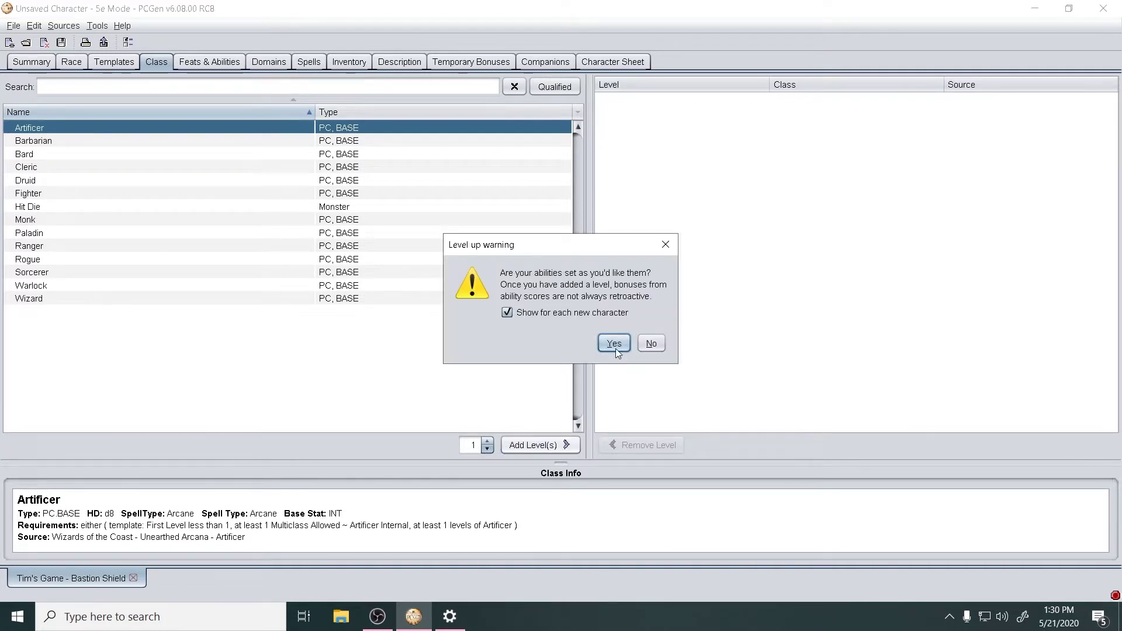
click(615, 345)
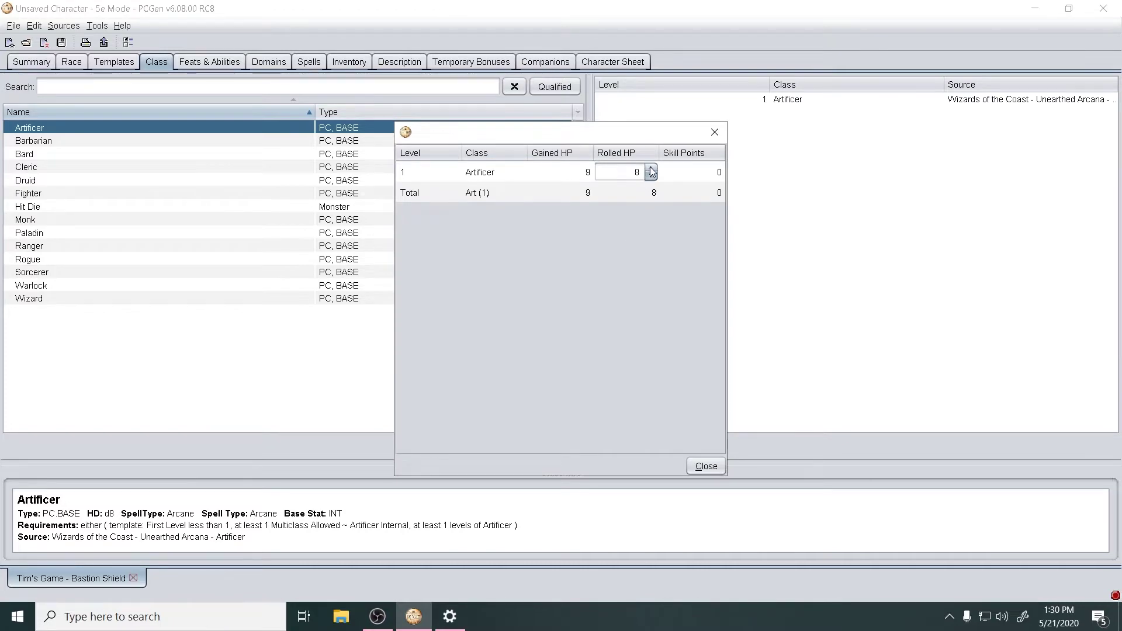
click(705, 466)
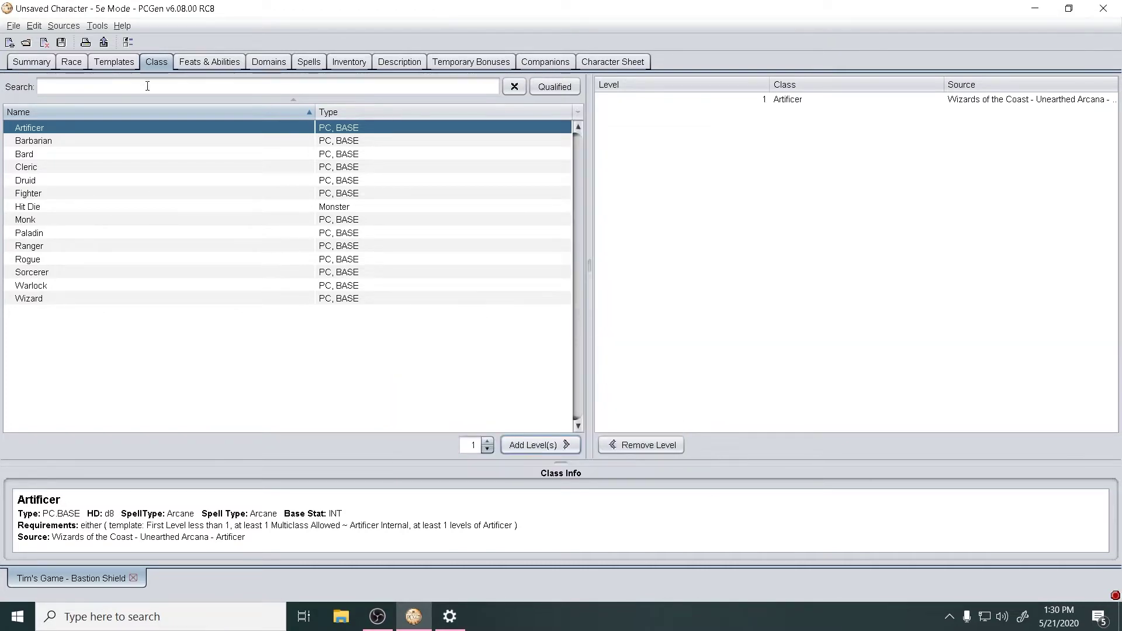
Choose Default as the character's Armor Class Method from the outstanding tasks.
click(36, 62)
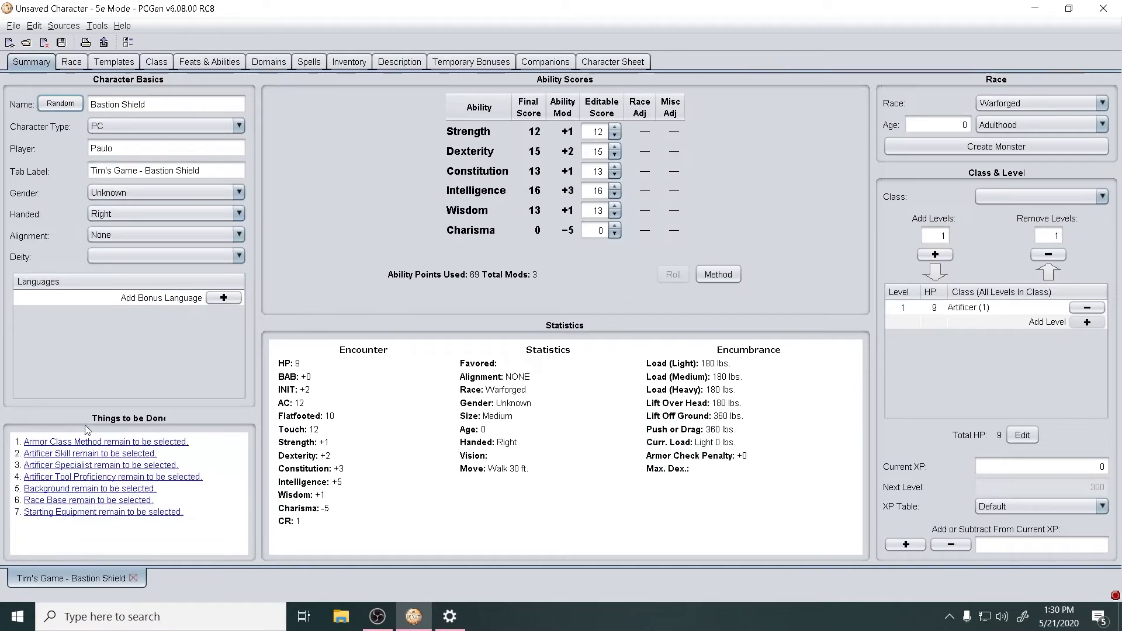
click(93, 443)
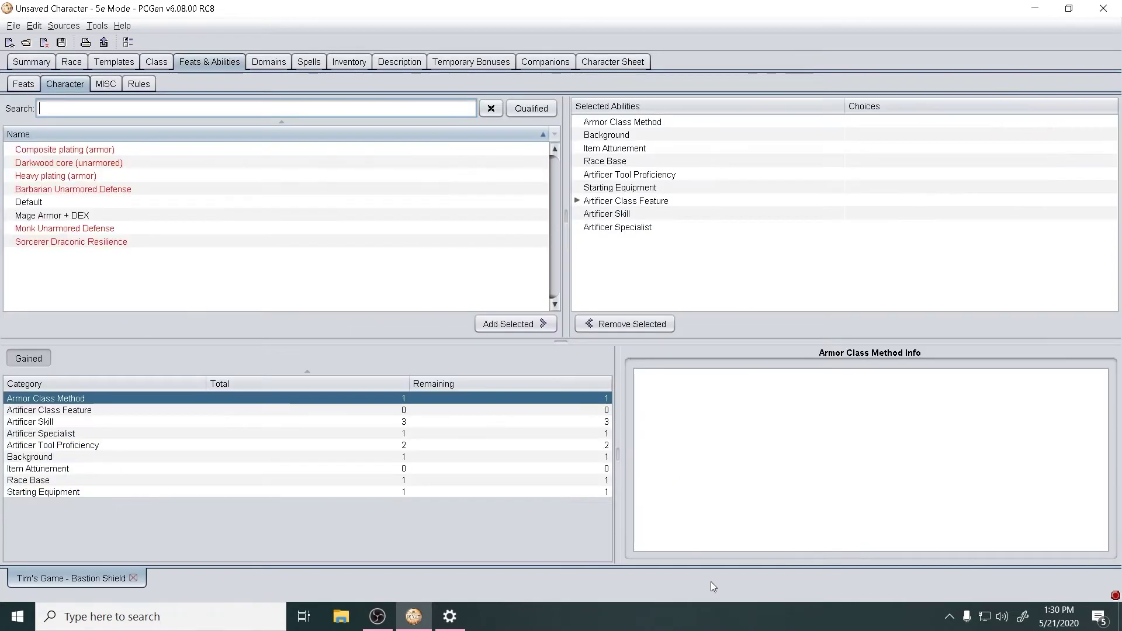
click(100, 215)
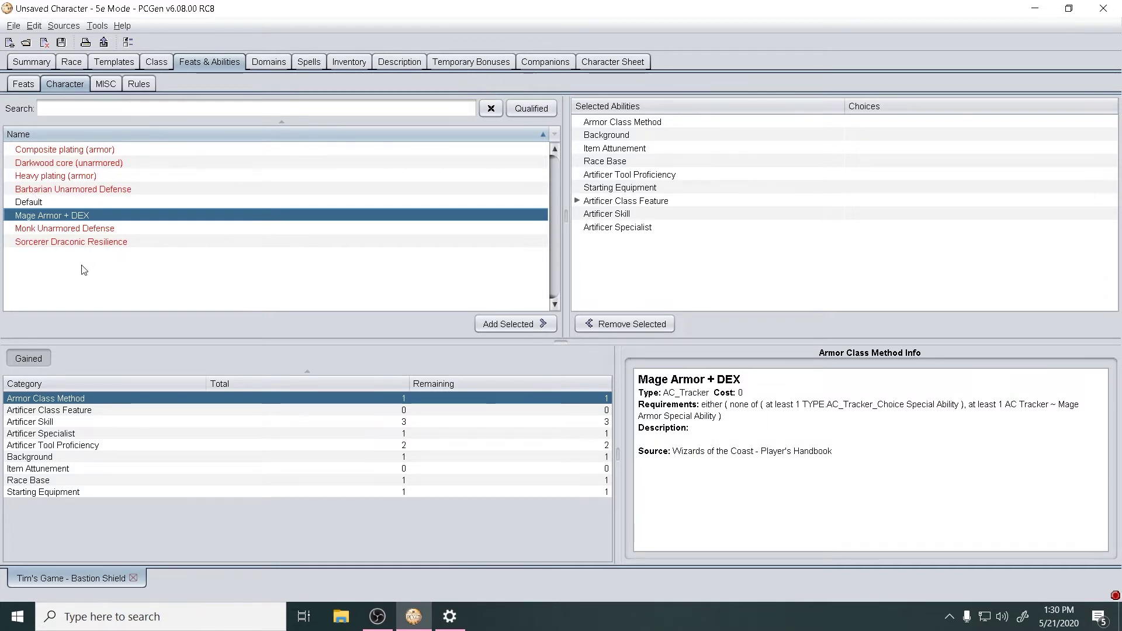
click(26, 205)
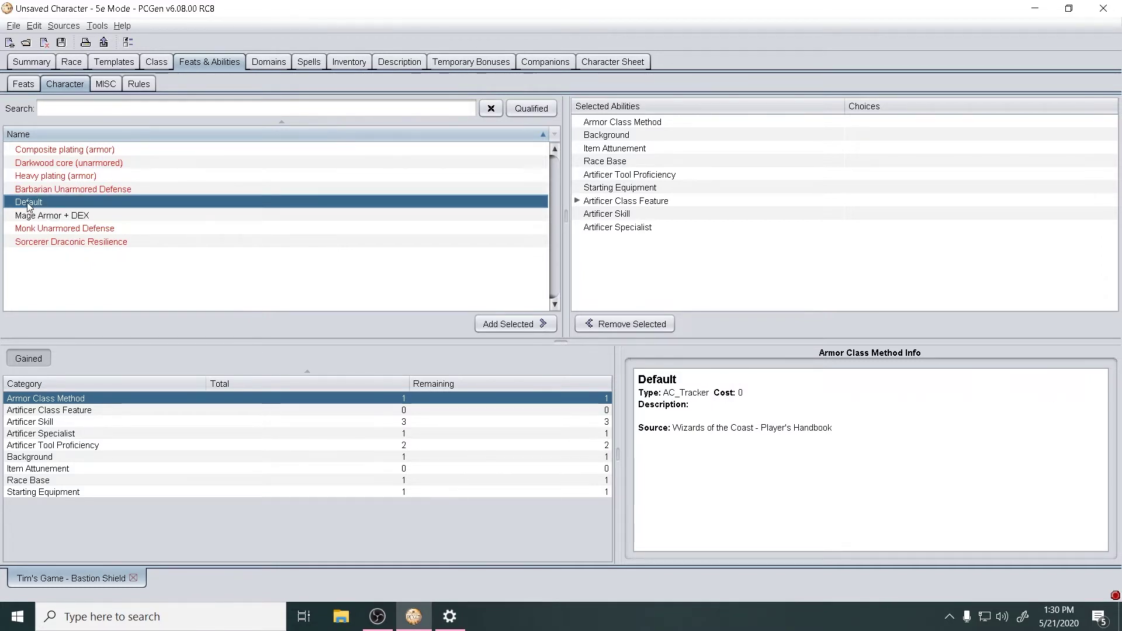
click(534, 326)
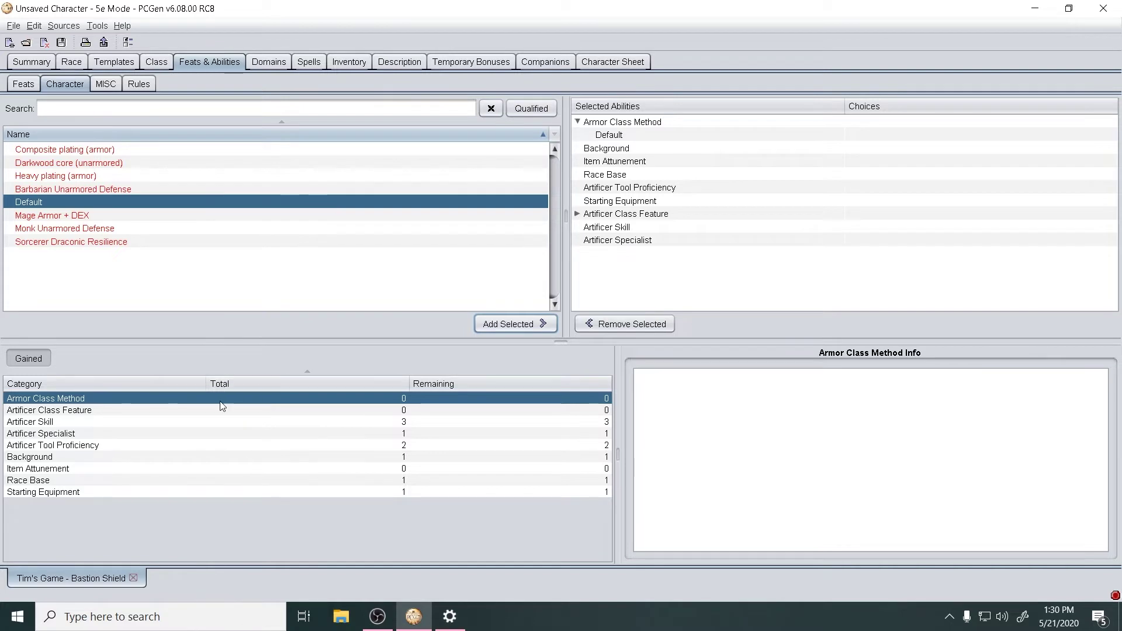
Add Arcana, History and Investigation as the character's three Artificer skills.
click(154, 423)
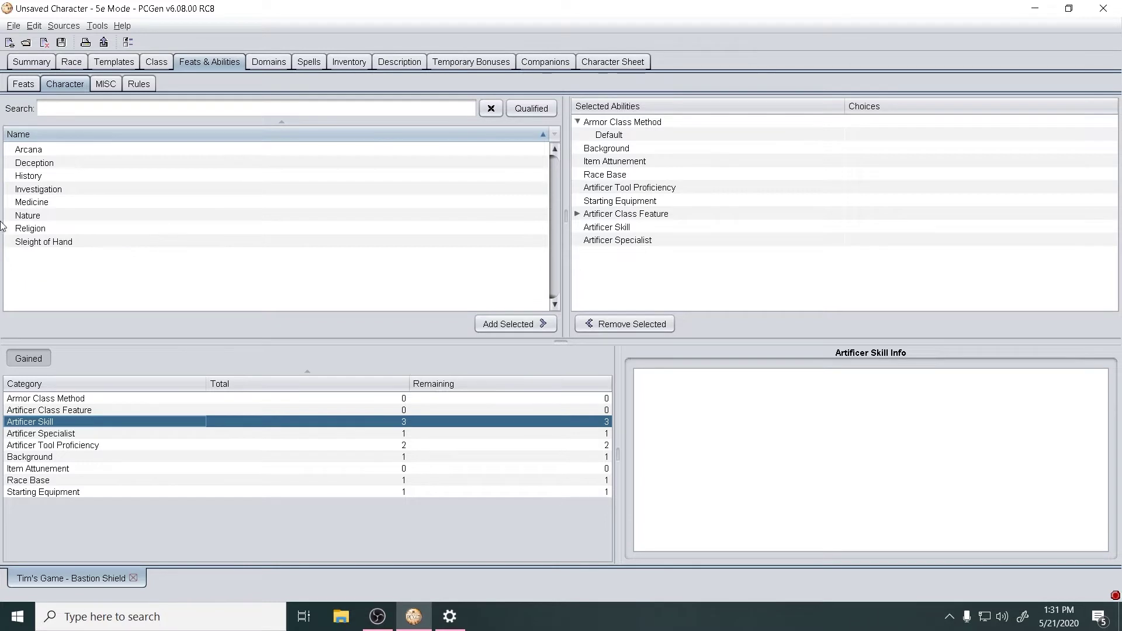
click(66, 151)
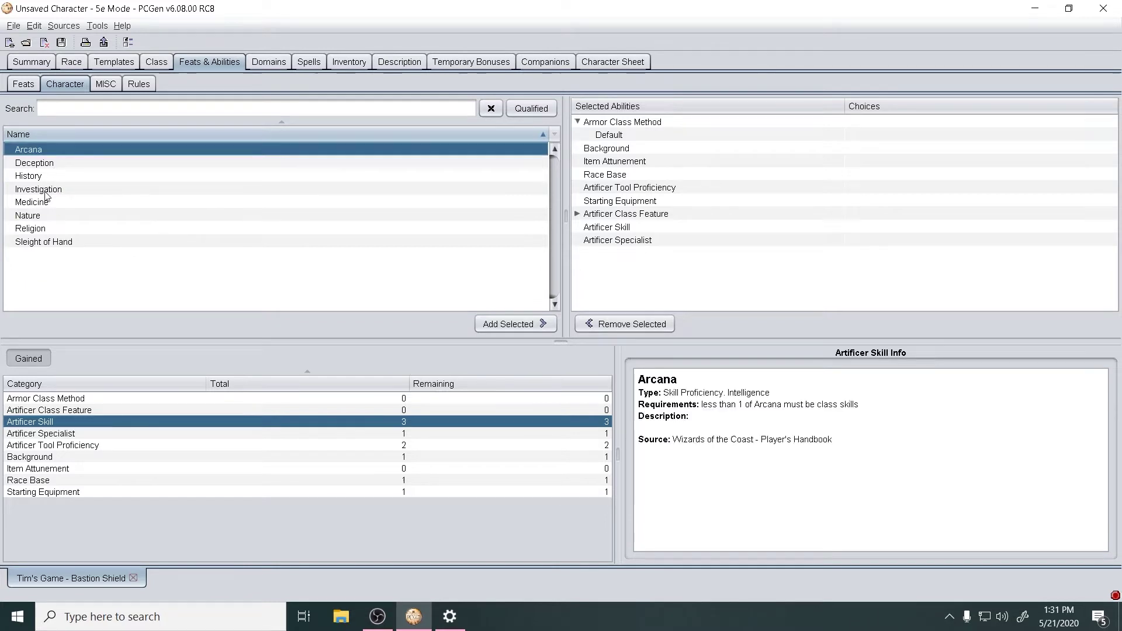
click(510, 325)
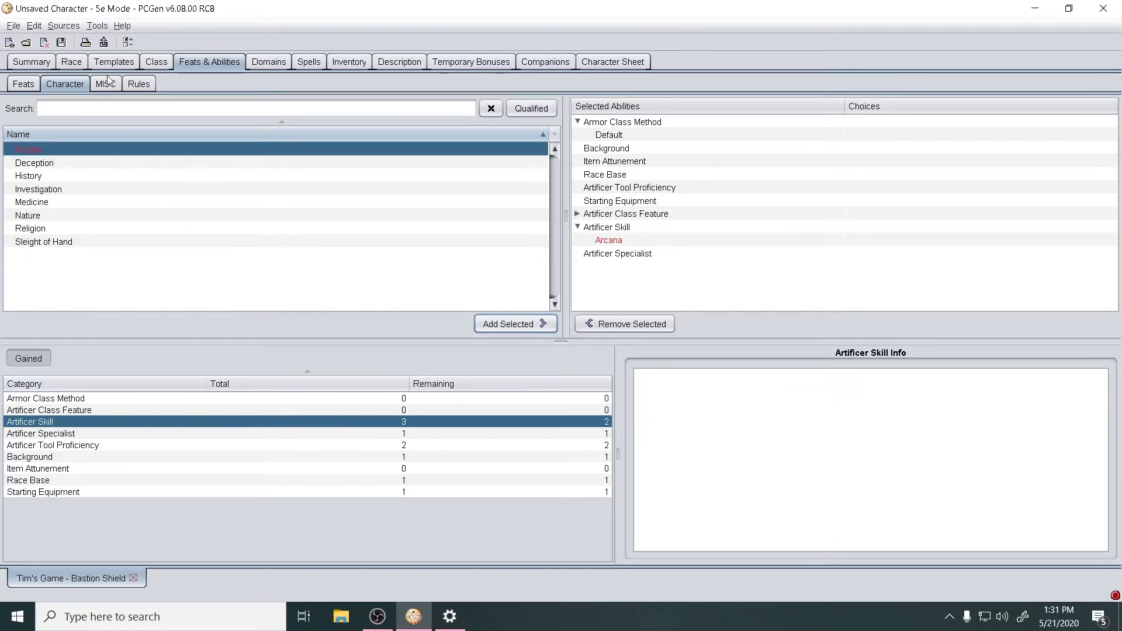
click(44, 176)
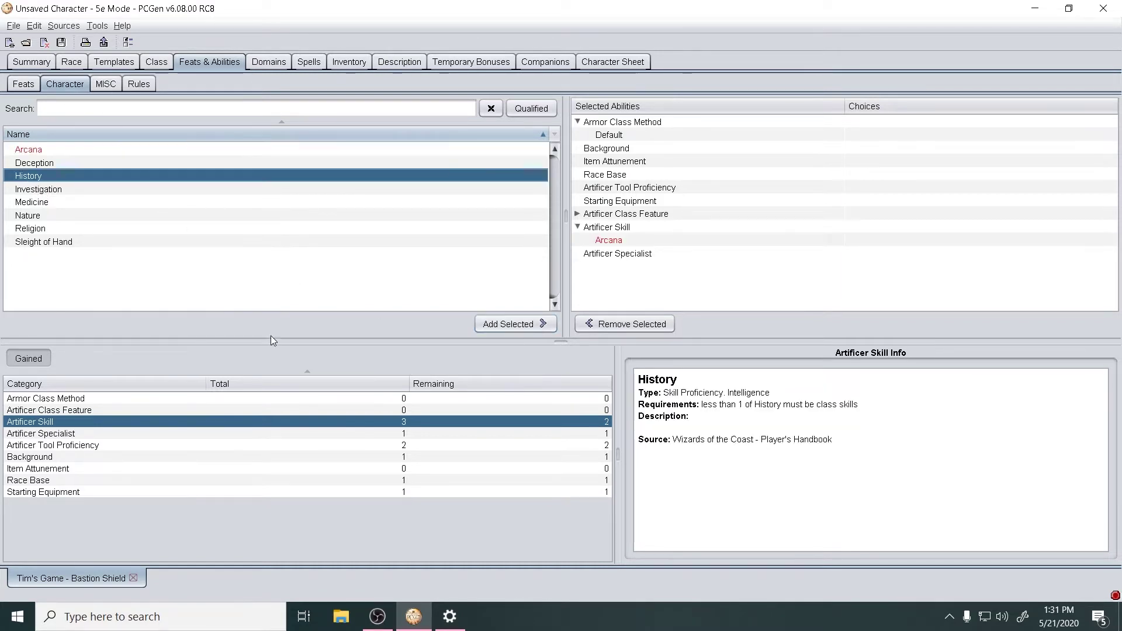
click(522, 325)
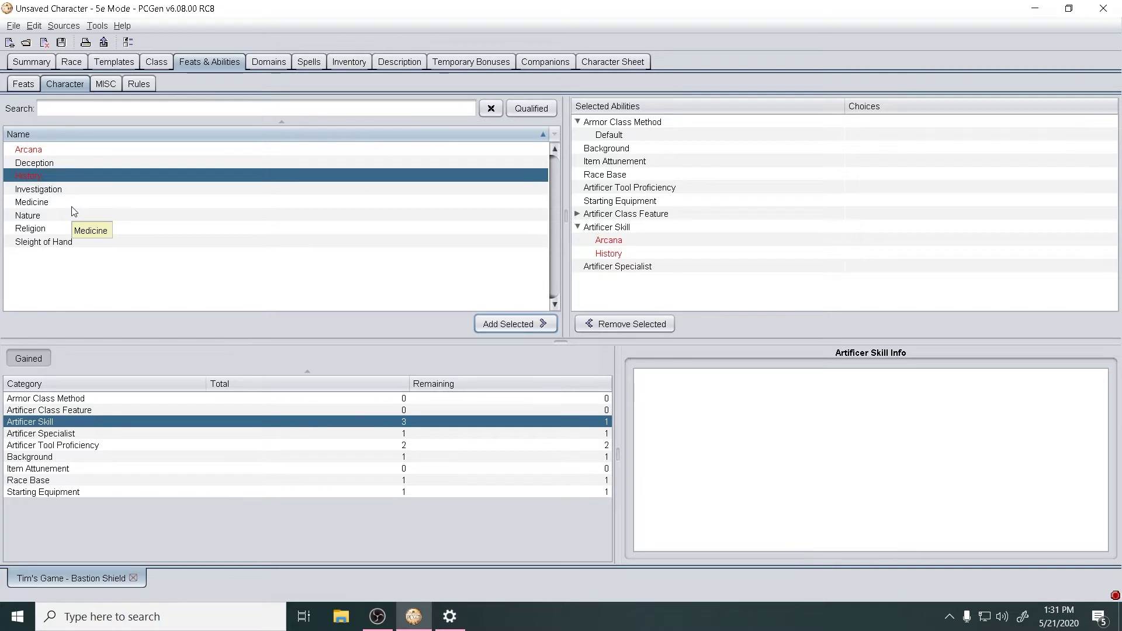
click(44, 190)
click(504, 325)
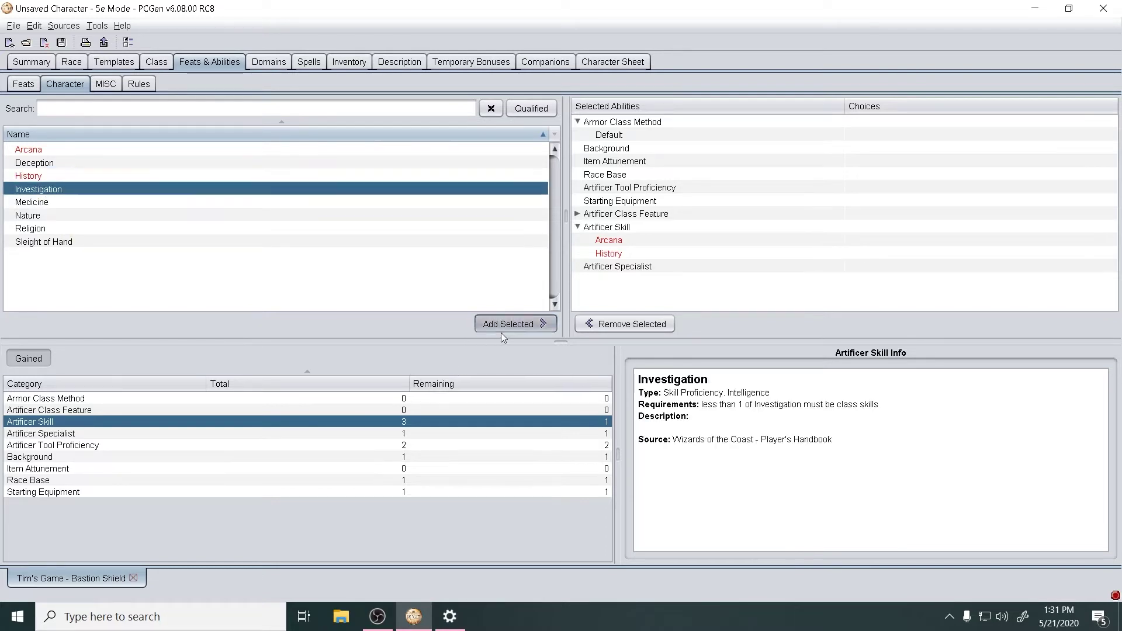
Compare the Alchemist and Gunsmith descriptions and add Gunsmith as the Artificer Specialist.
click(74, 436)
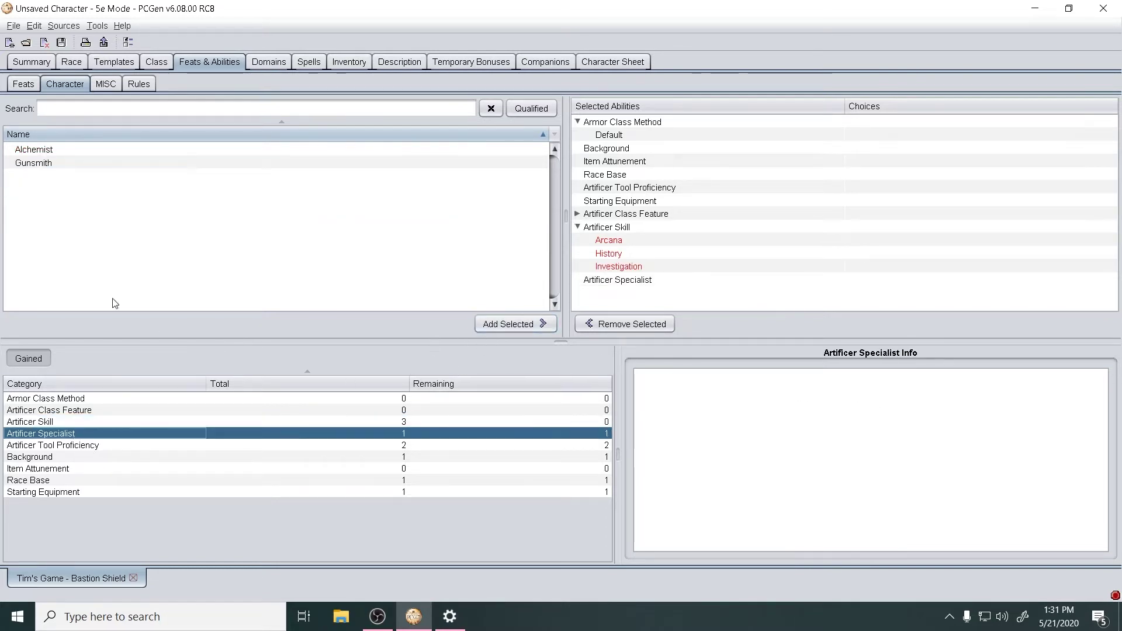
click(49, 162)
click(49, 152)
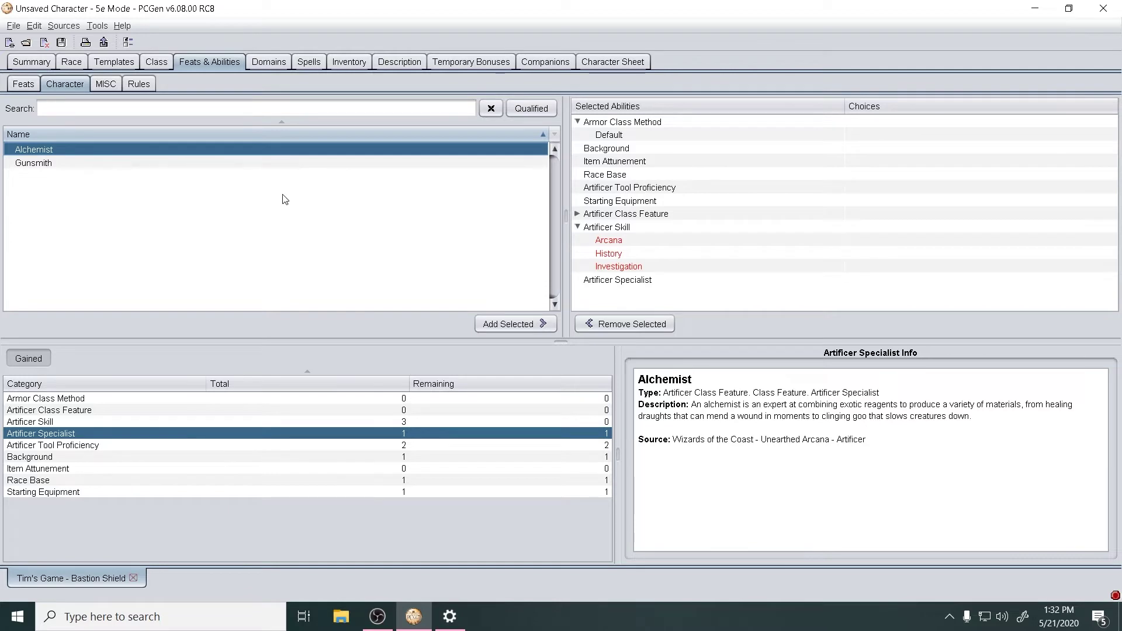
click(92, 164)
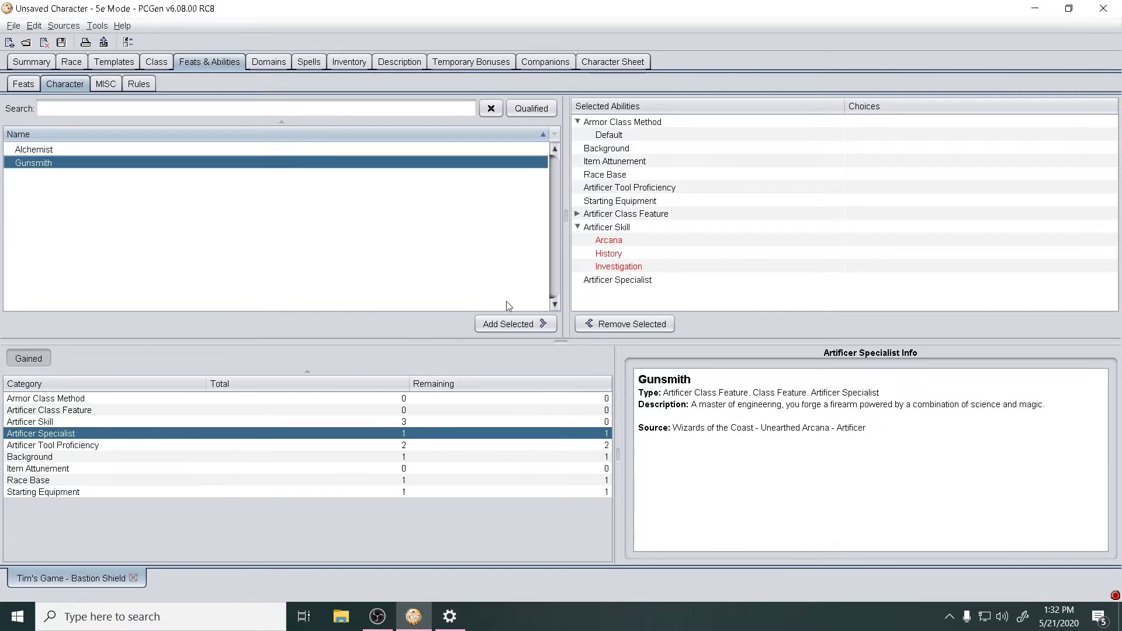
click(506, 324)
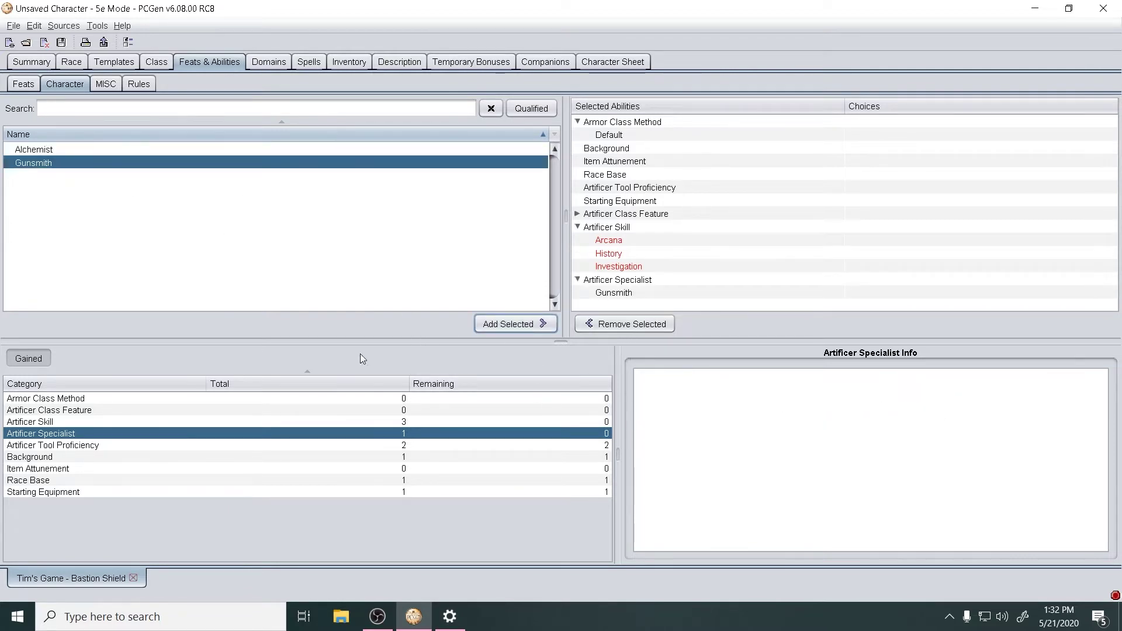
Look through the Artificer tool proficiencies and try to add Smith's Tools to the character.
click(110, 456)
click(110, 446)
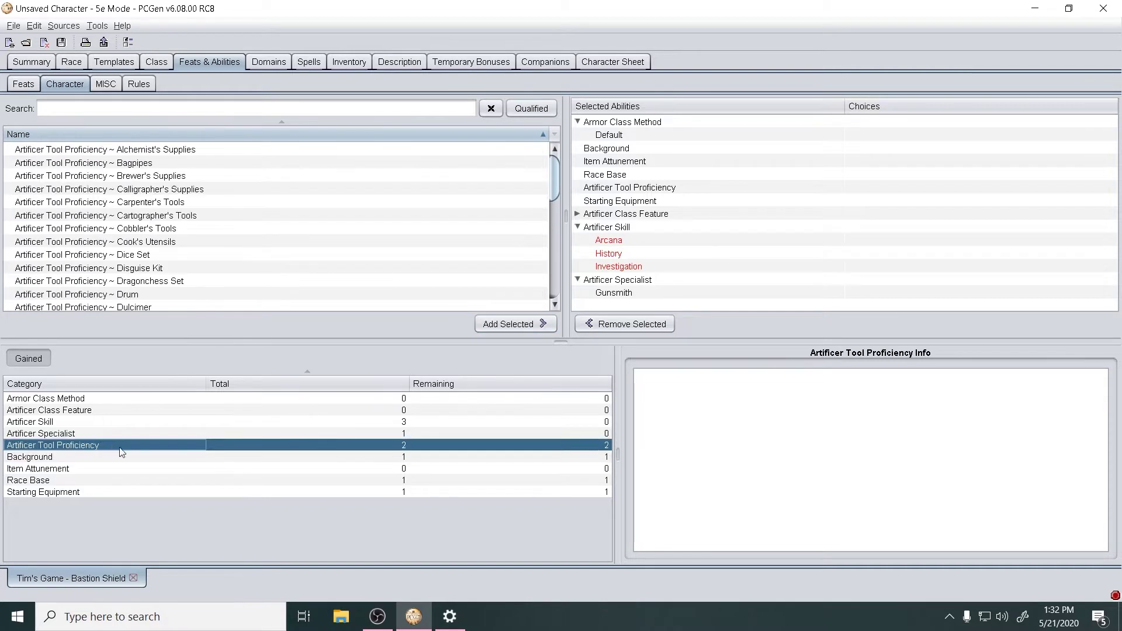
scroll(240, 225, down, 1)
scroll(208, 208, up, 1)
scroll(151, 207, down, 8)
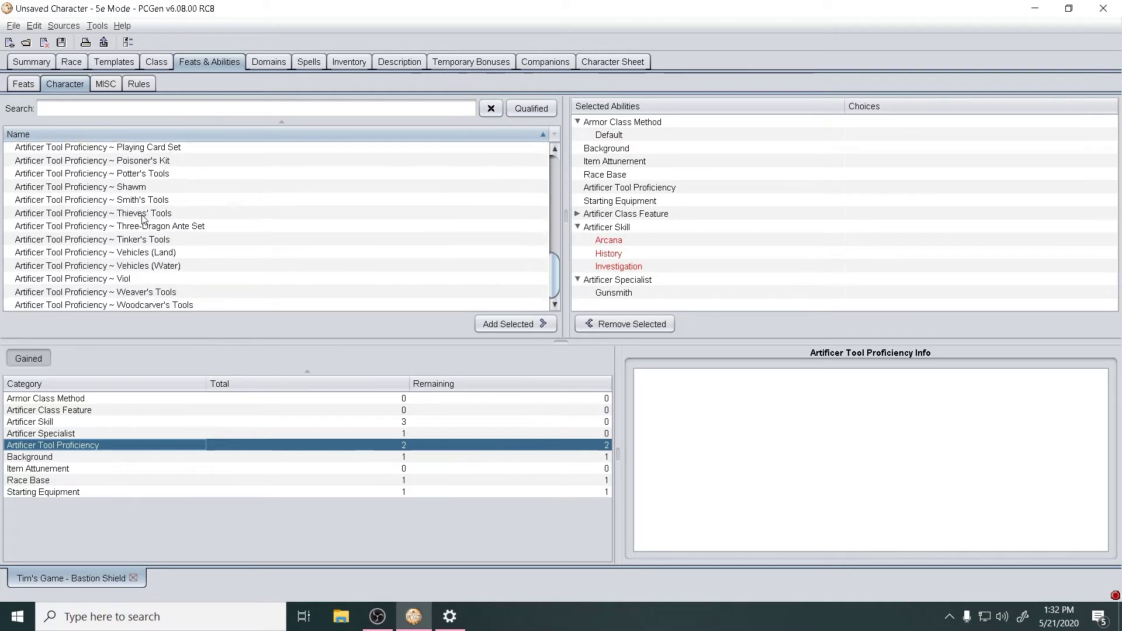
scroll(151, 251, up, 8)
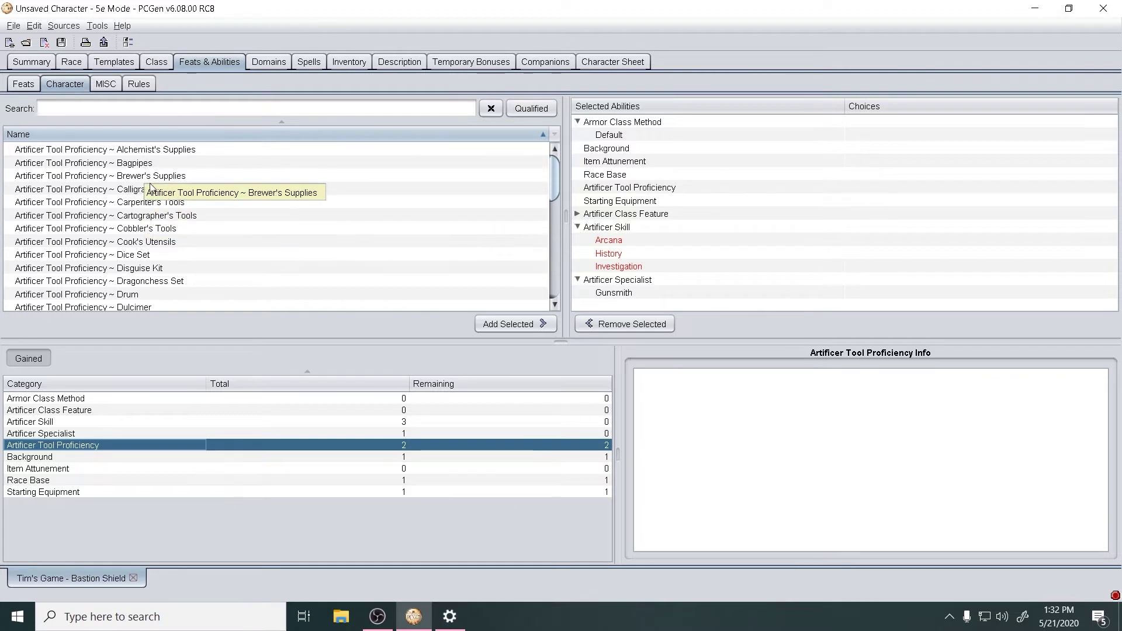
scroll(150, 246, down, 8)
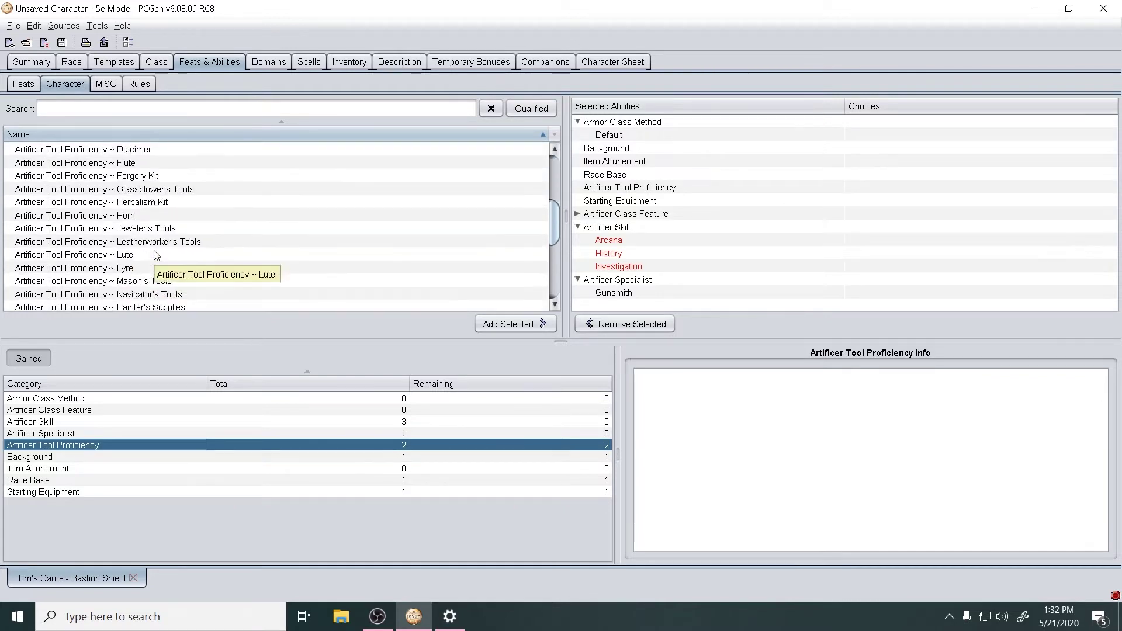
scroll(93, 292, down, 1)
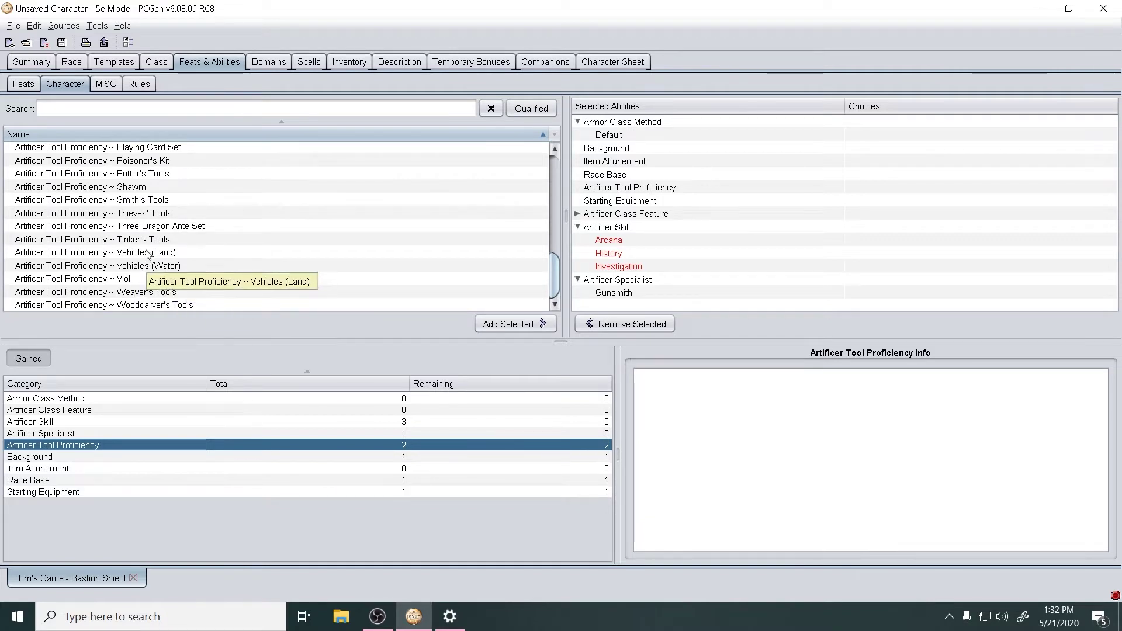
click(140, 199)
click(513, 329)
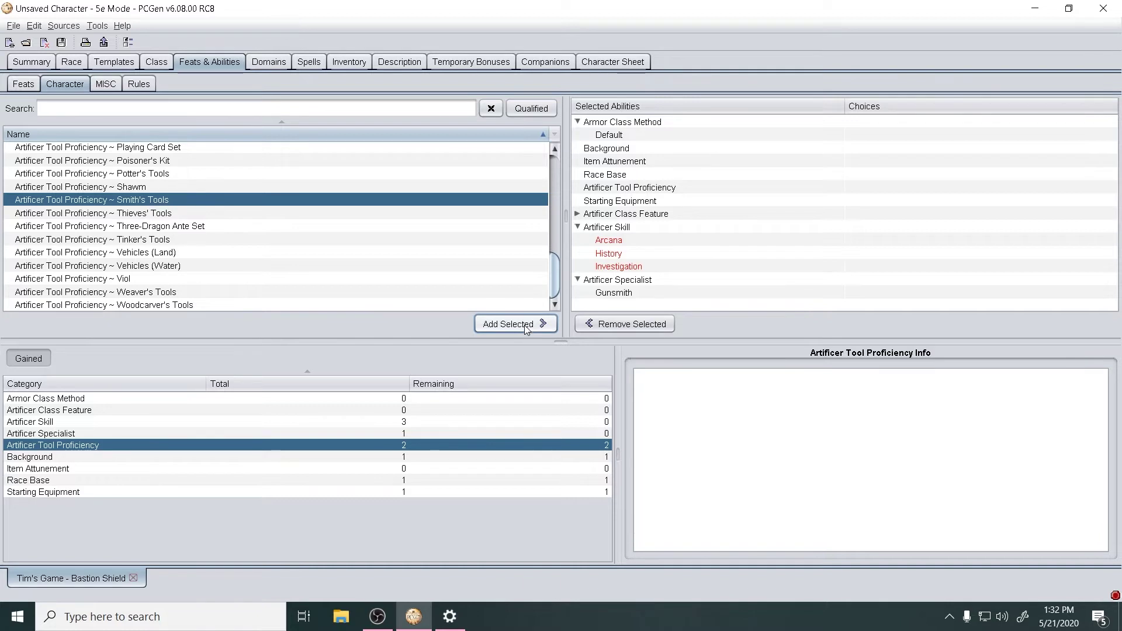
click(525, 325)
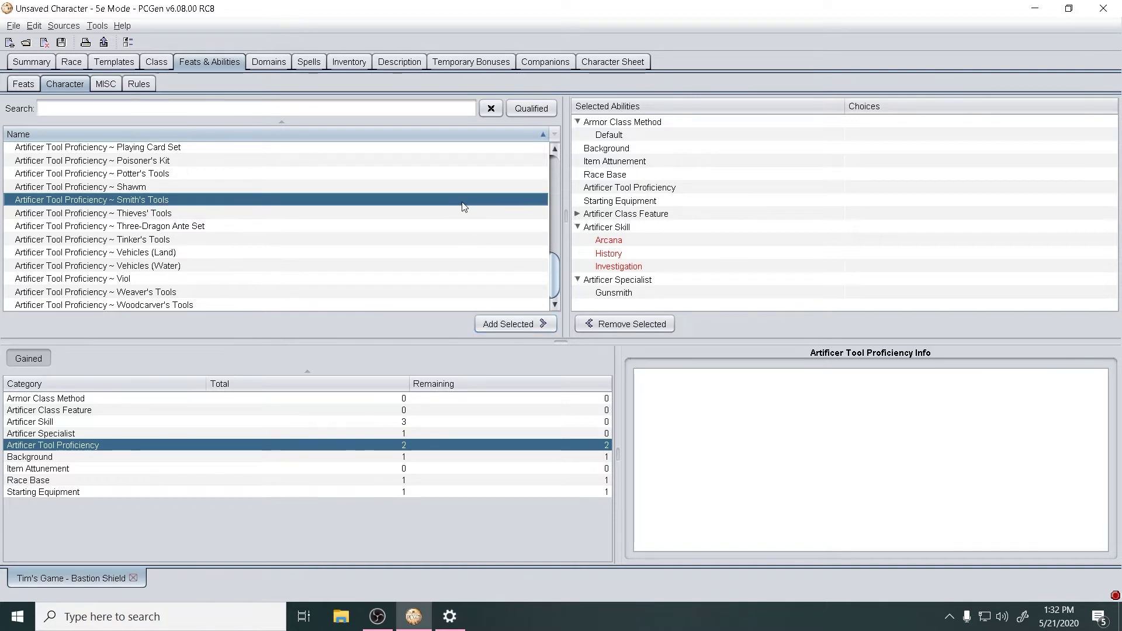
Look through the Artificer tool proficiencies and add Tinker's Tools to the character.
click(525, 325)
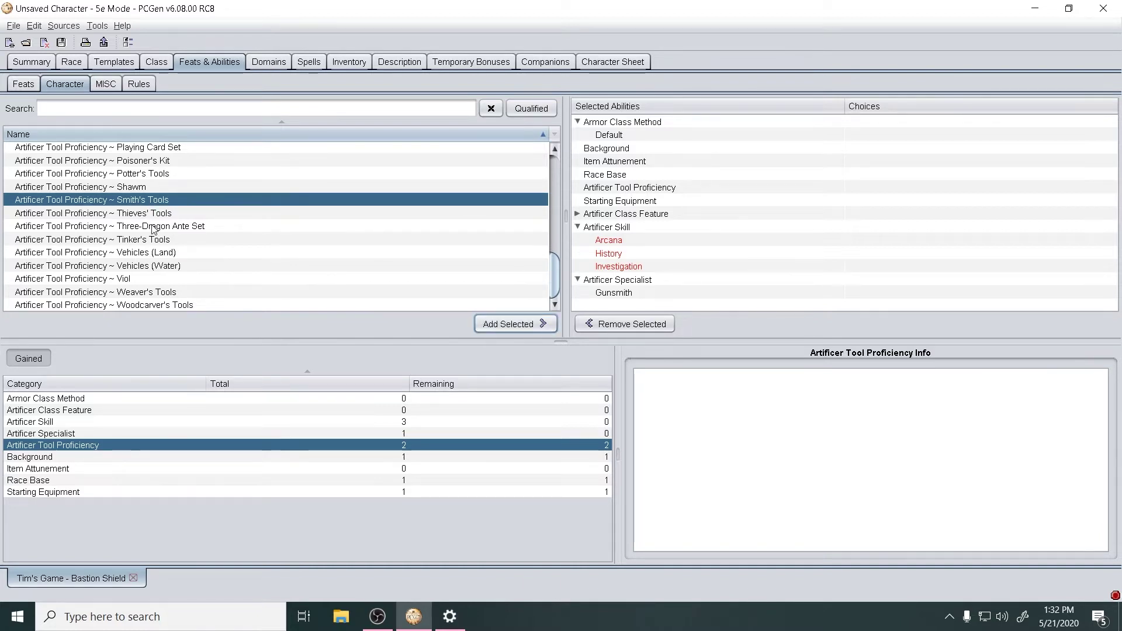
scroll(158, 237, up, 2)
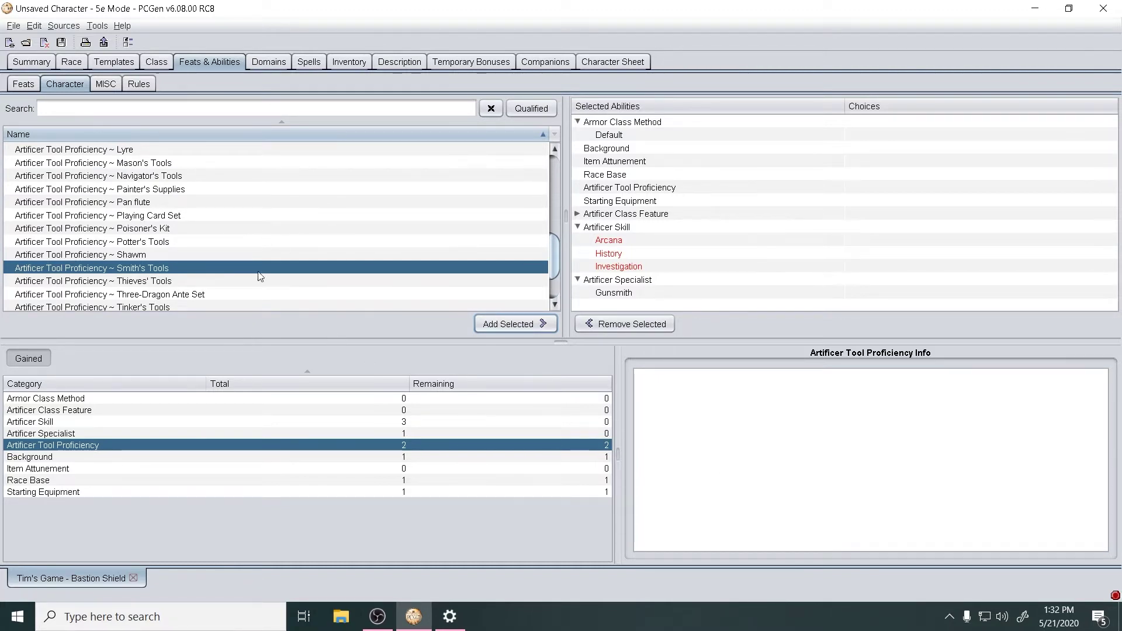
scroll(189, 281, up, 1)
scroll(143, 258, up, 6)
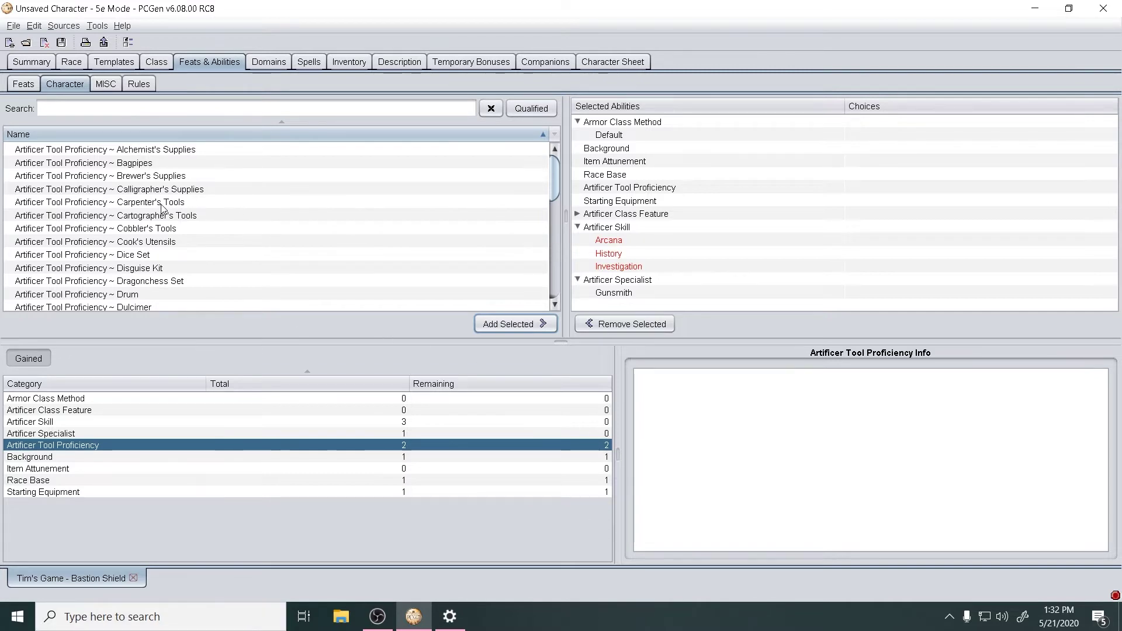
click(171, 151)
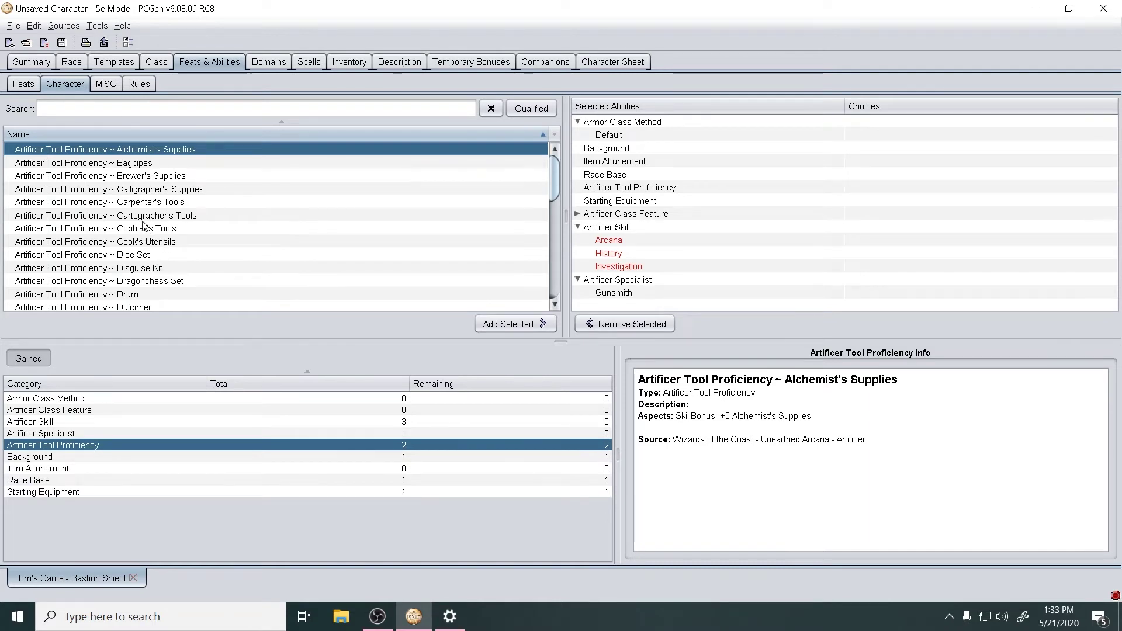
scroll(140, 207, down, 8)
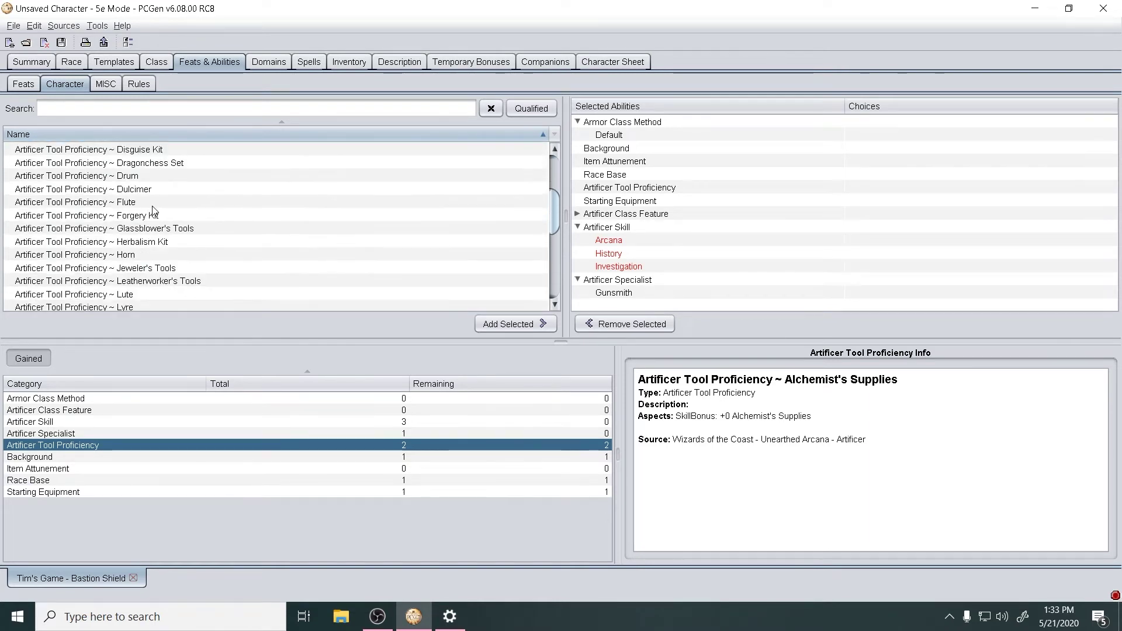
scroll(153, 228, down, 1)
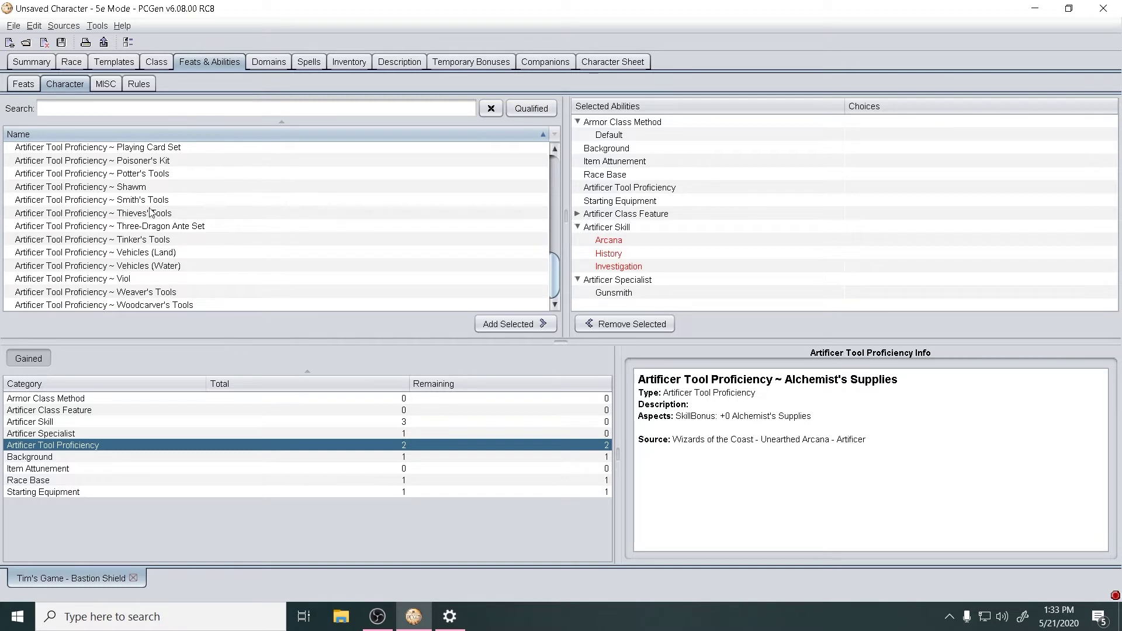
click(137, 240)
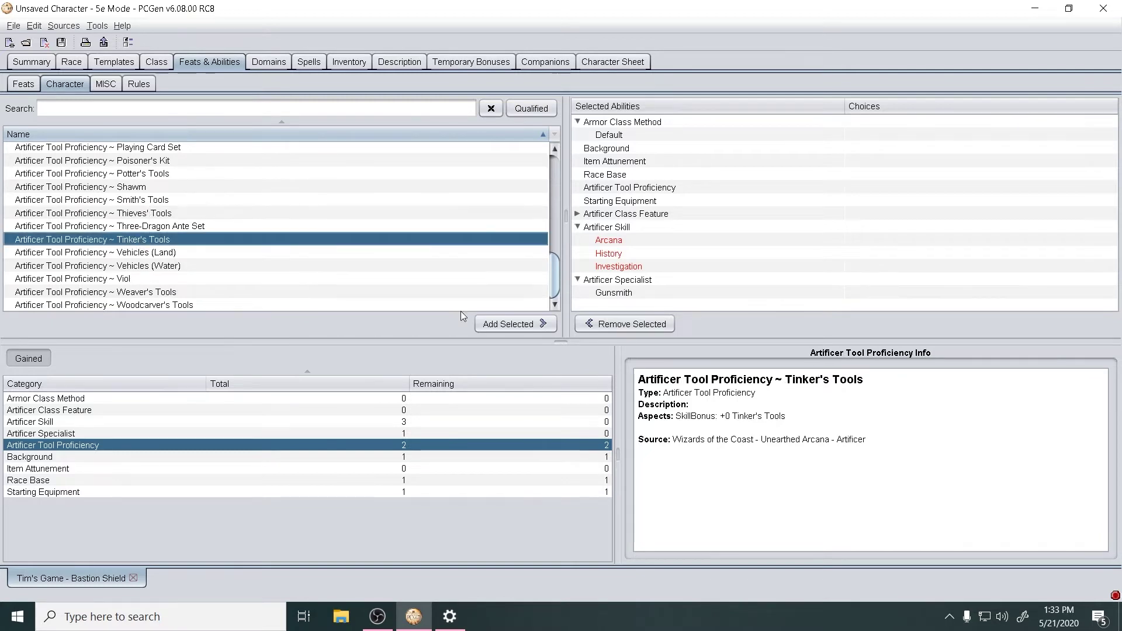
click(514, 324)
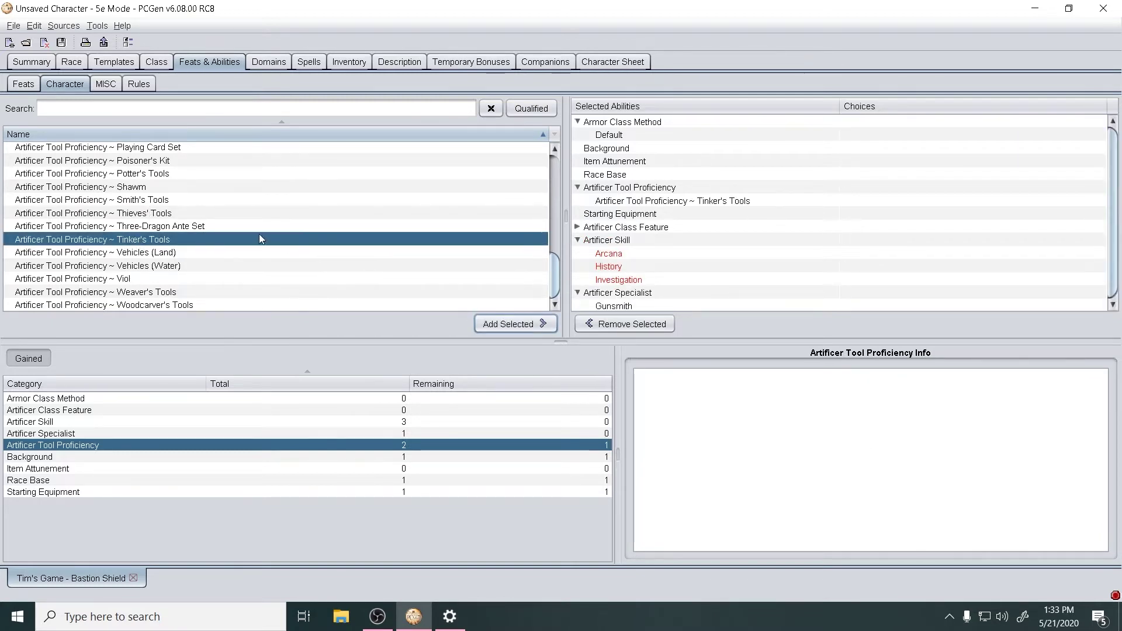
Look through the tool list again and try to add Thieves' Tools as the second Artificer tool proficiency.
scroll(193, 245, up, 9)
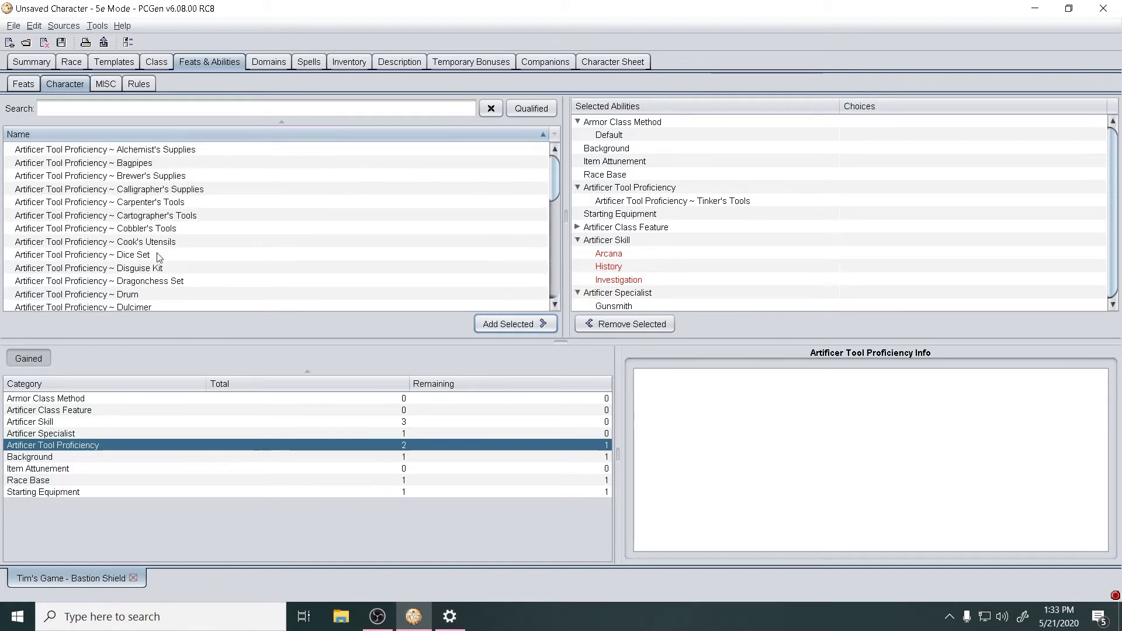
scroll(159, 264, down, 1)
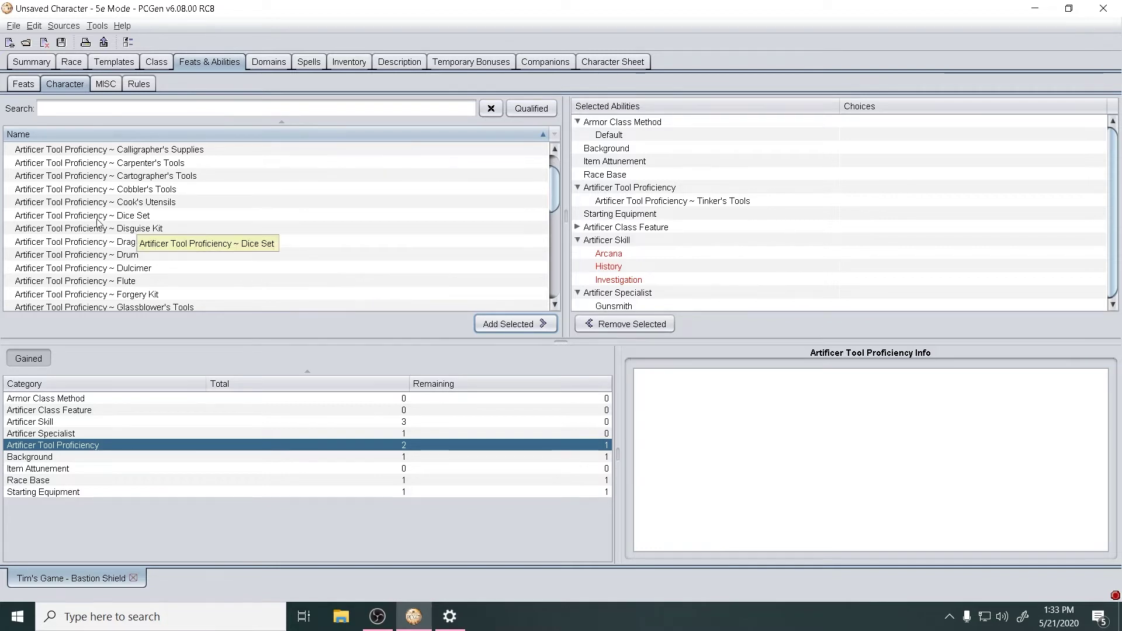
scroll(139, 181, down, 1)
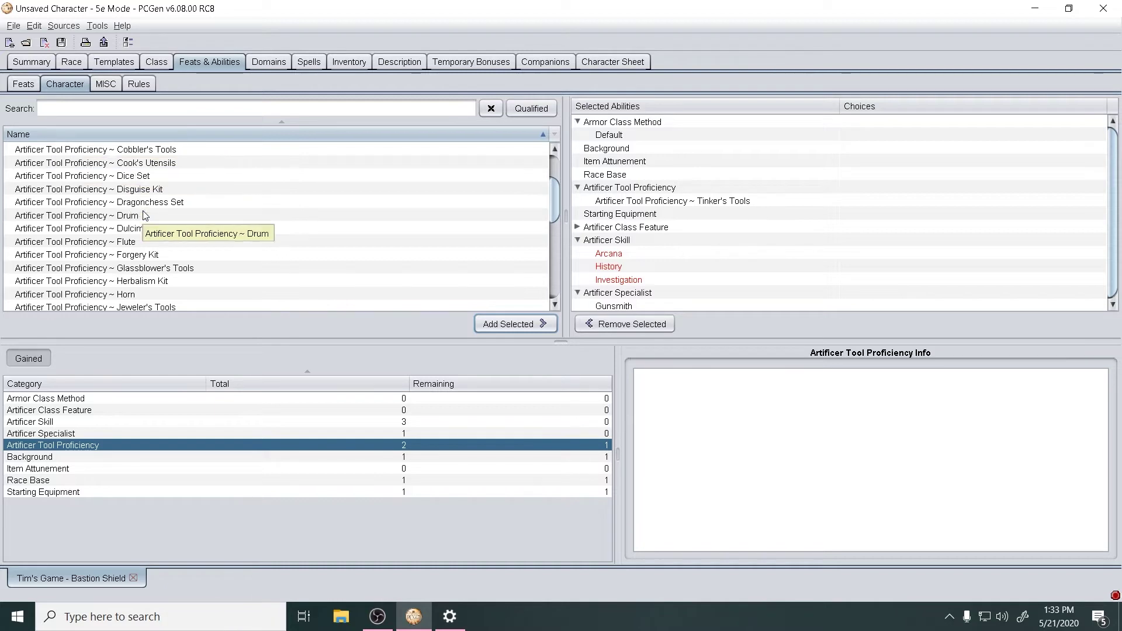
scroll(158, 241, down, 3)
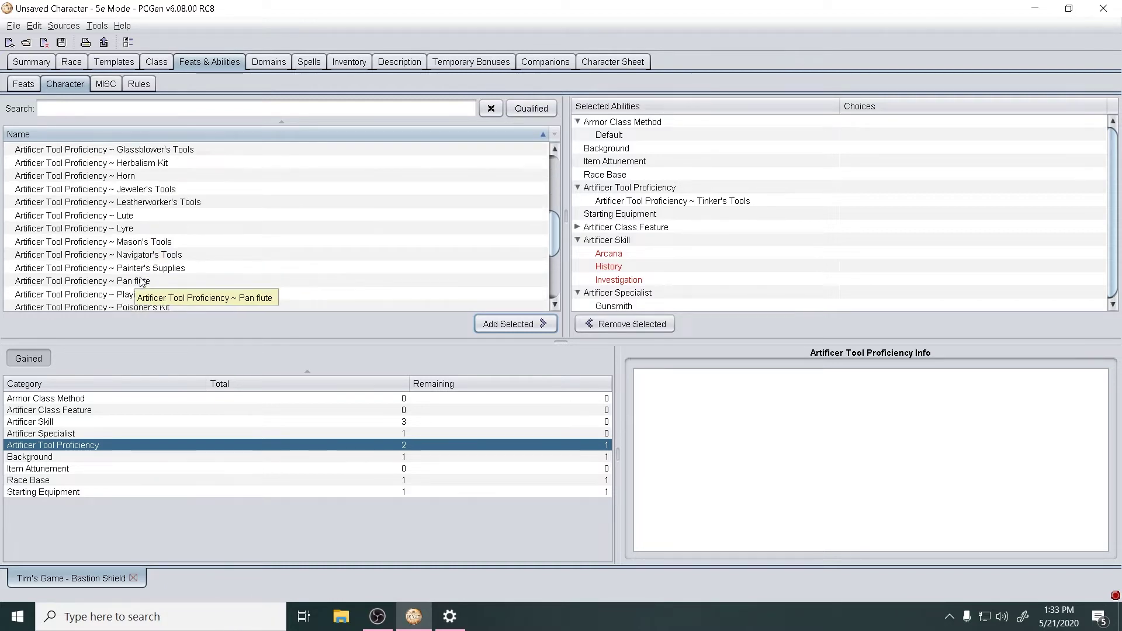
scroll(164, 310, down, 1)
scroll(163, 310, down, 1)
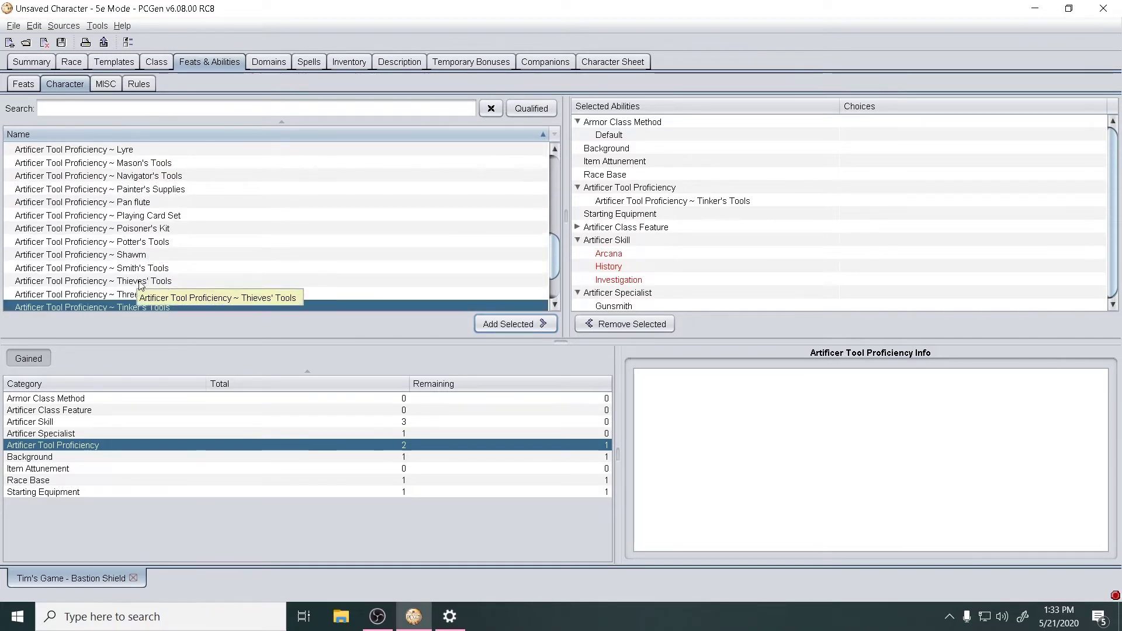
click(156, 283)
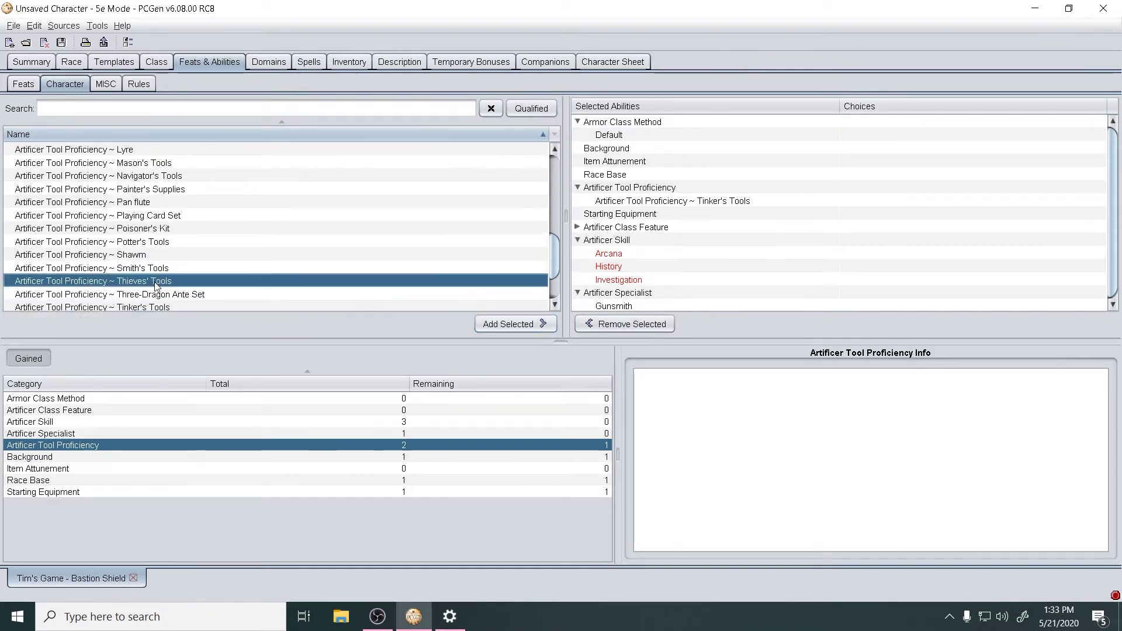
click(533, 329)
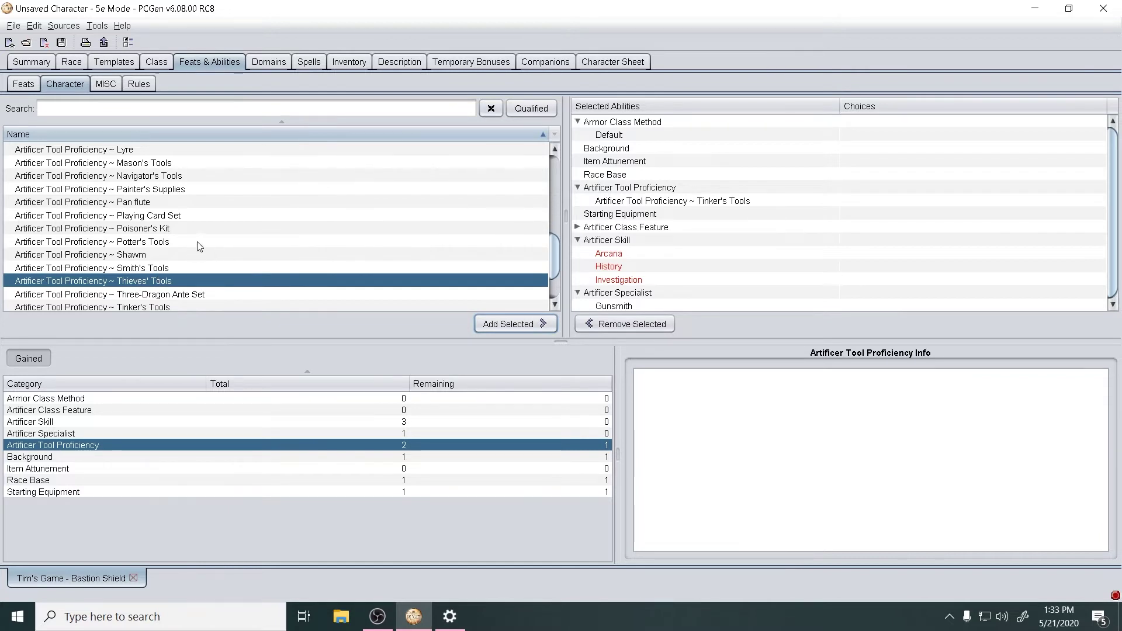
Add Leatherworker's Tools as the character's second Artificer tool proficiency.
scroll(140, 211, up, 1)
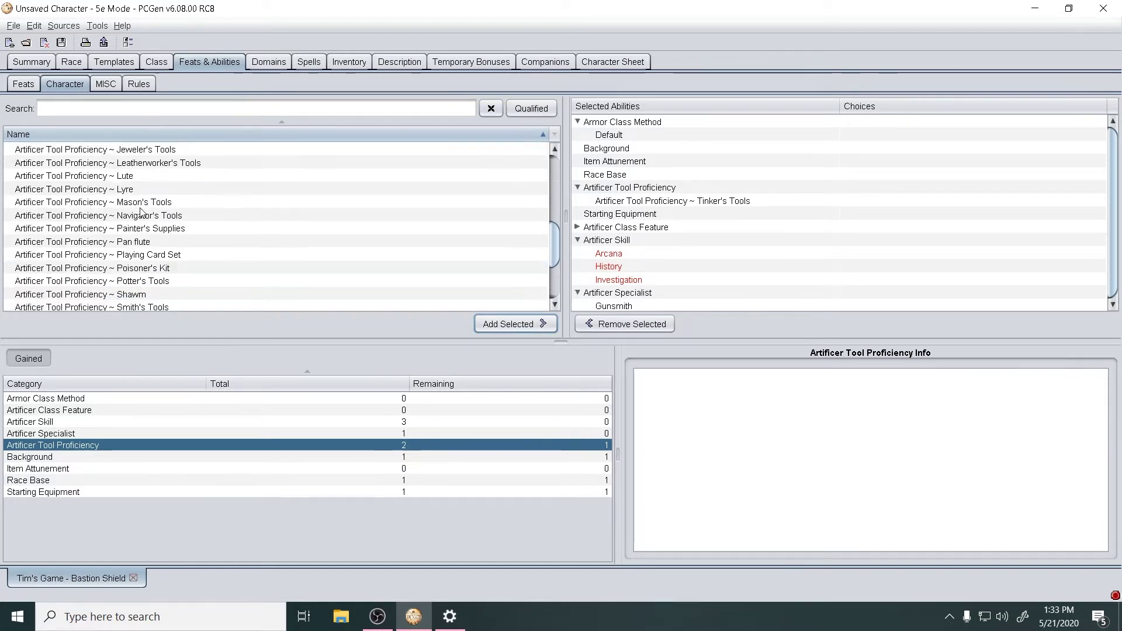
scroll(143, 222, up, 4)
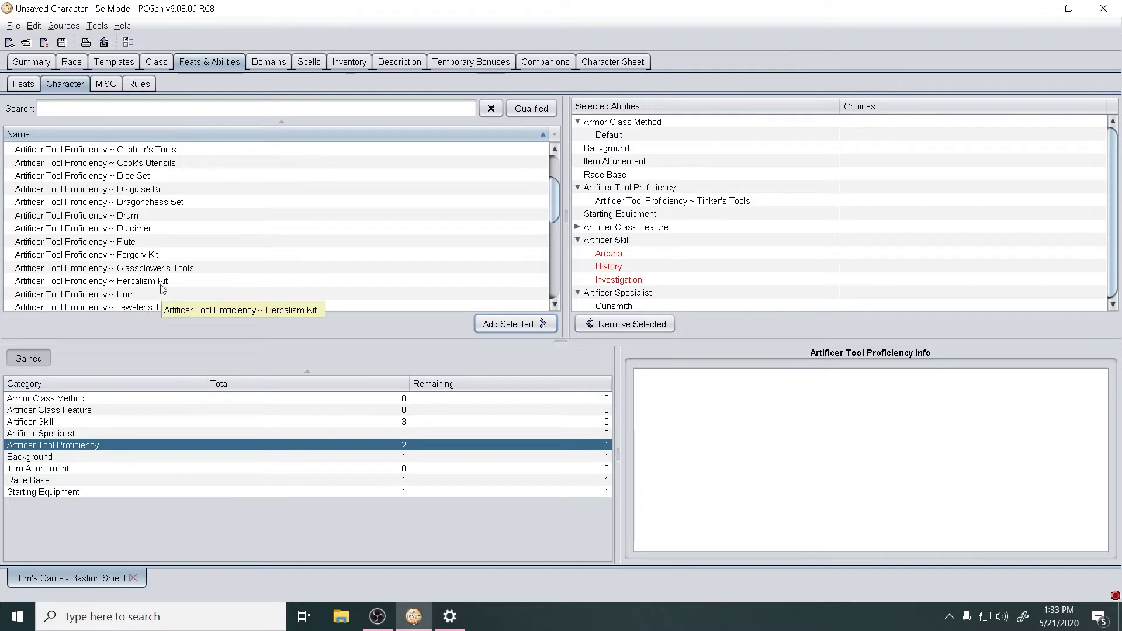
scroll(162, 286, down, 1)
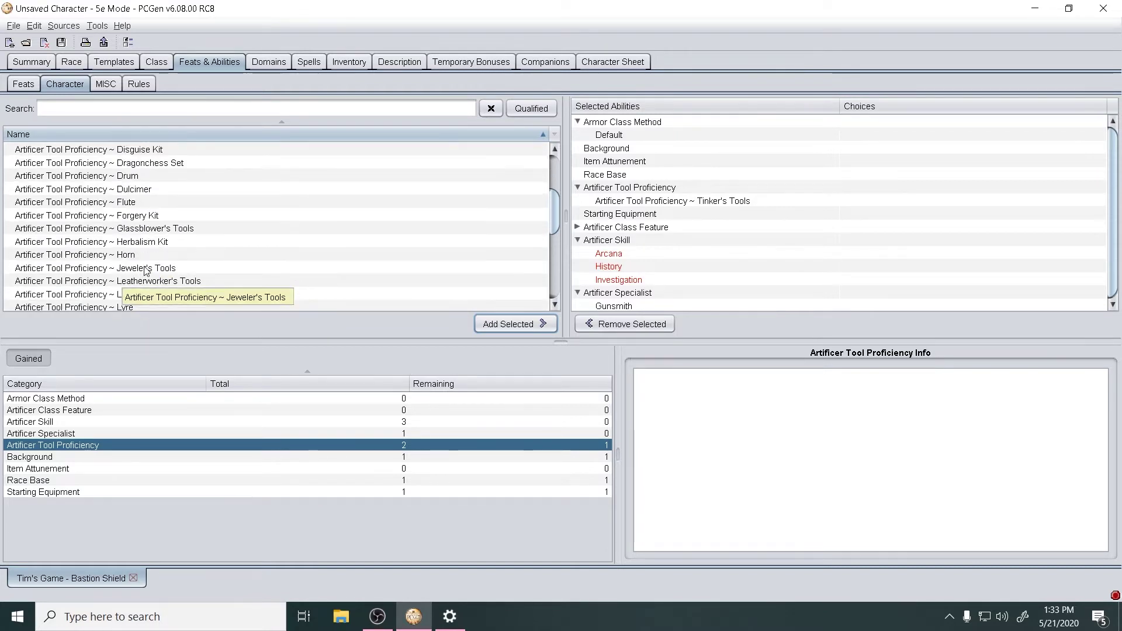
click(146, 270)
click(156, 282)
click(517, 325)
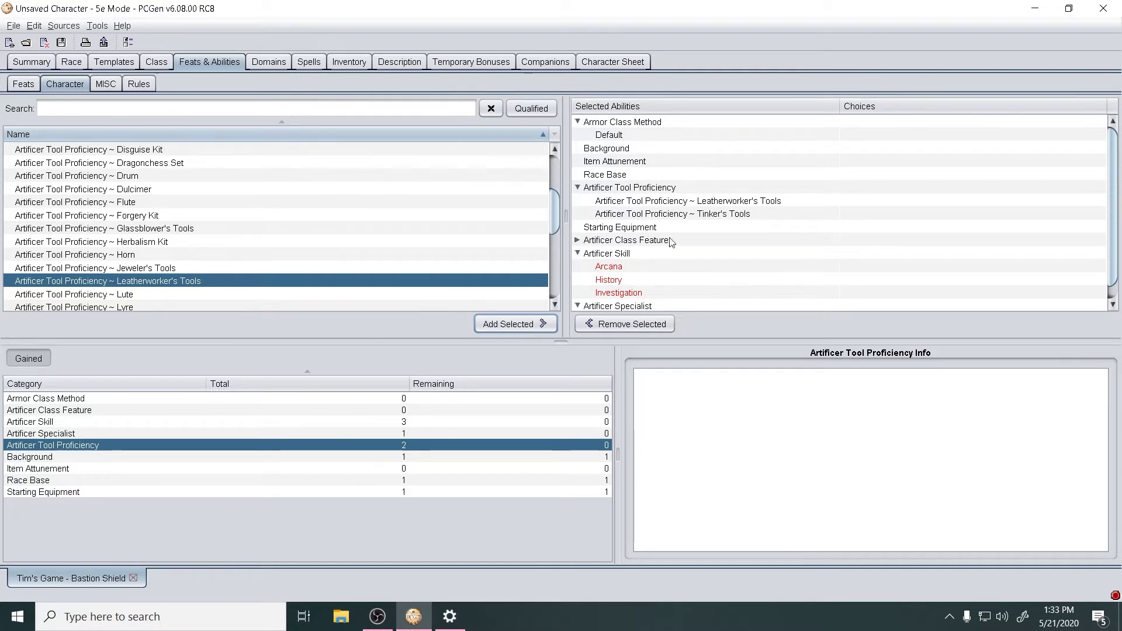
Compare the Guild Artisan and Clan Crafter descriptions and add Clan Crafter as the character's Background.
click(24, 457)
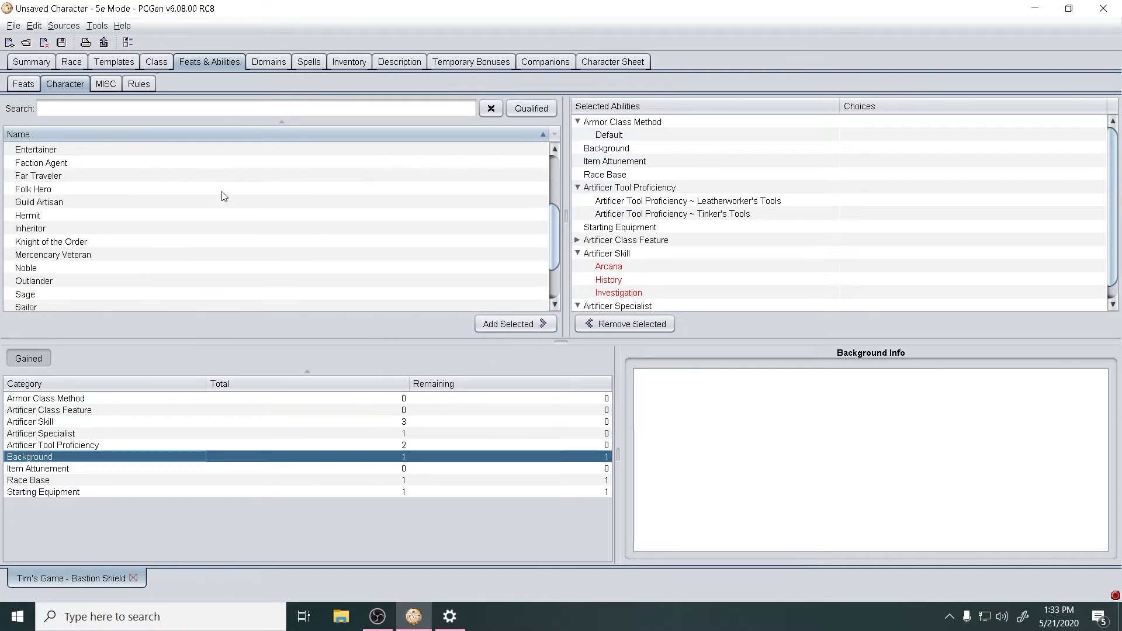
scroll(58, 181, down, 2)
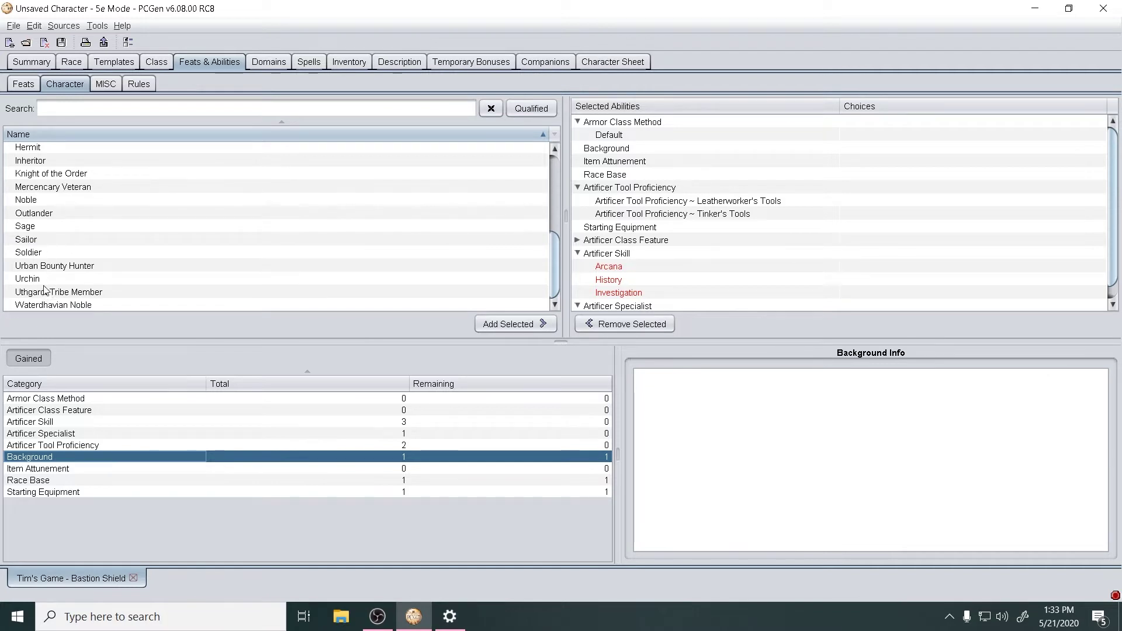
scroll(43, 245, up, 4)
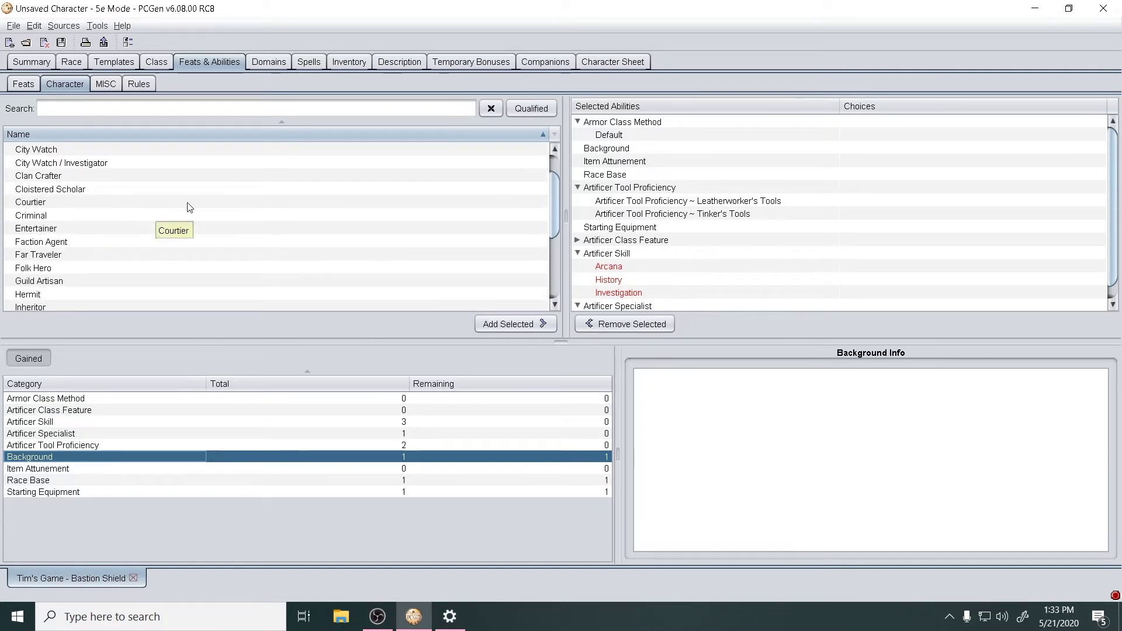
click(47, 281)
scroll(177, 270, down, 1)
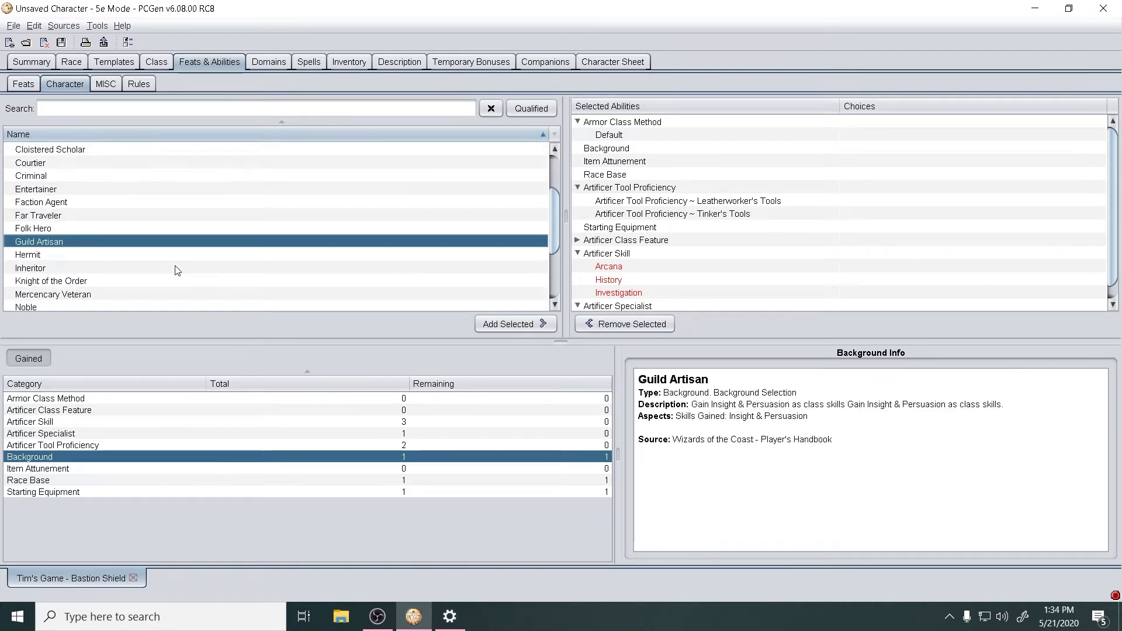
scroll(177, 270, down, 2)
scroll(141, 275, down, 1)
scroll(104, 252, up, 1)
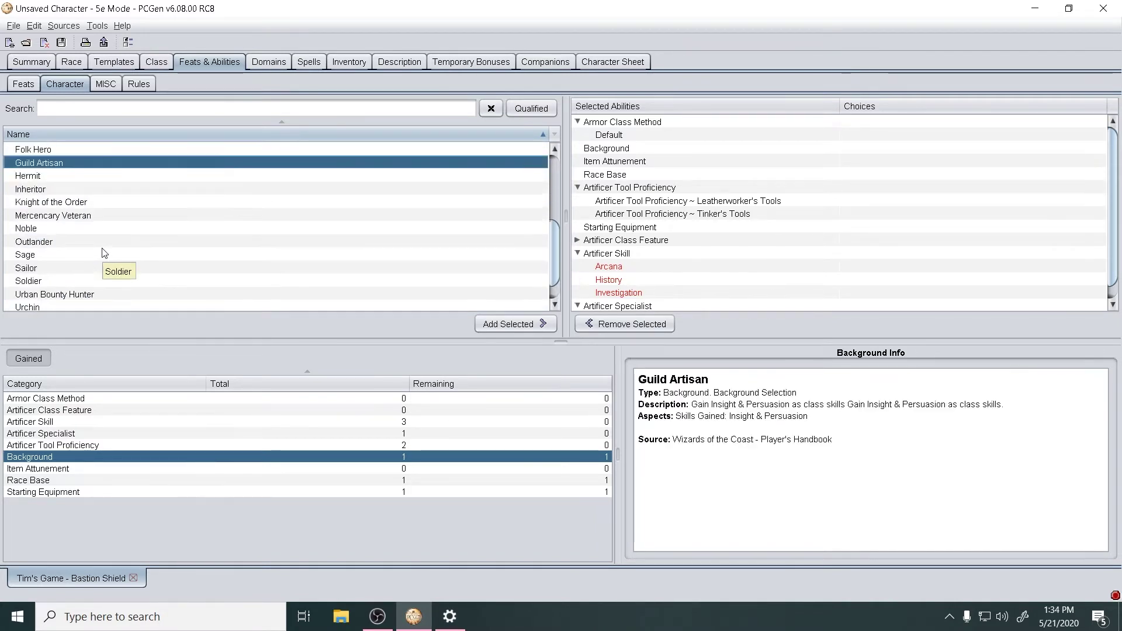
scroll(104, 252, up, 4)
click(88, 216)
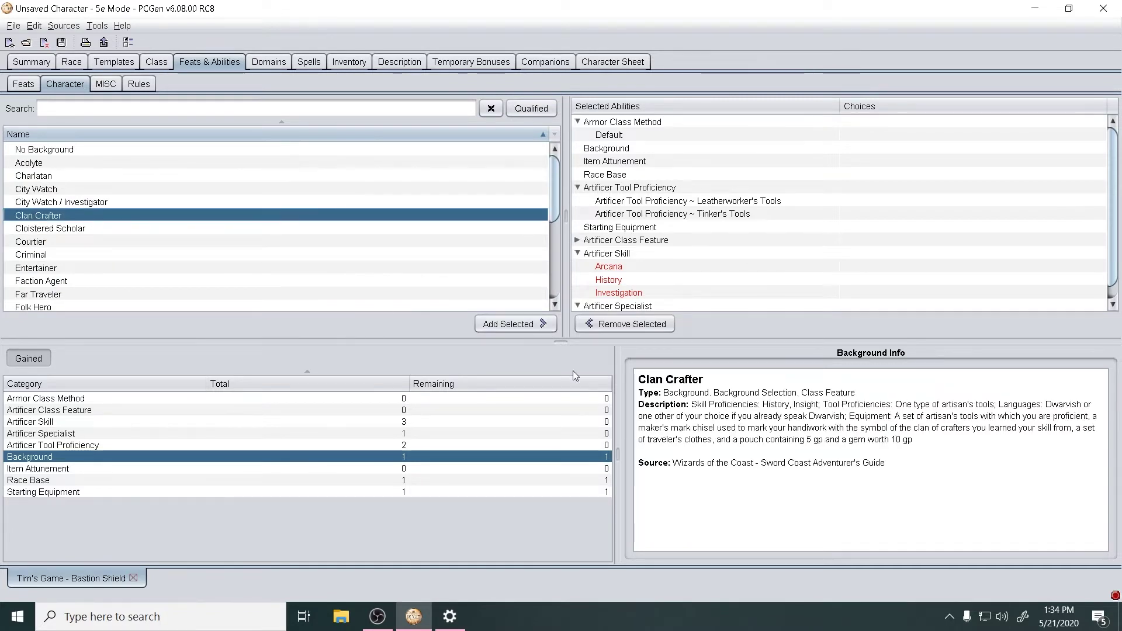
drag(926, 453, 790, 466)
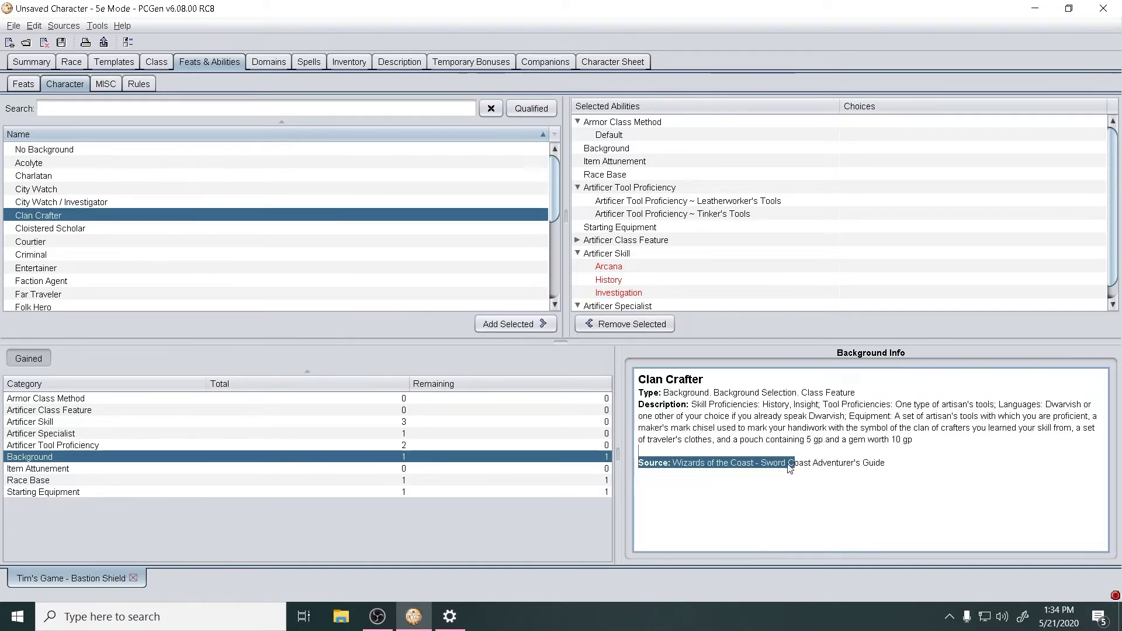
click(531, 327)
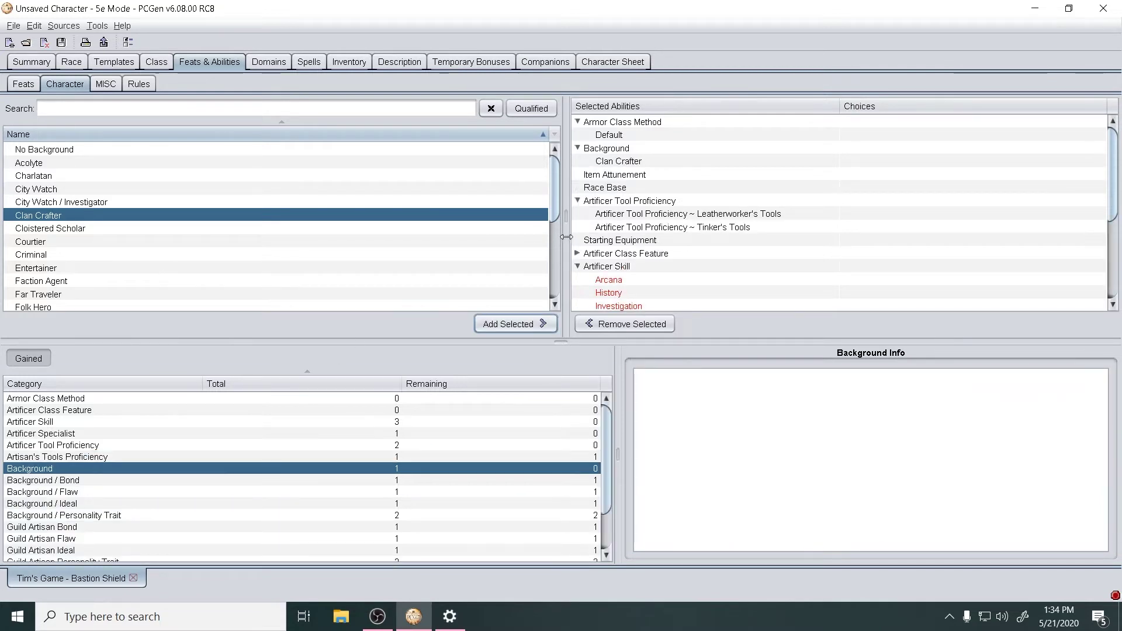
Review the categories gained from the background and add Smith's Tools as the Artisan's Tools Proficiency.
scroll(250, 396, down, 3)
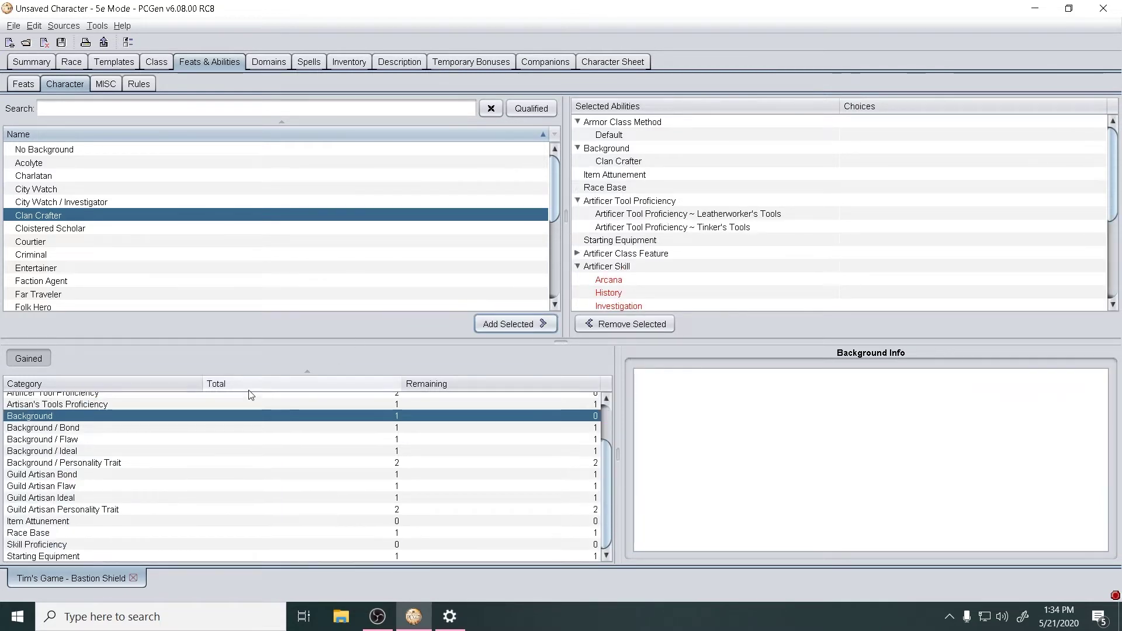
scroll(501, 484, up, 3)
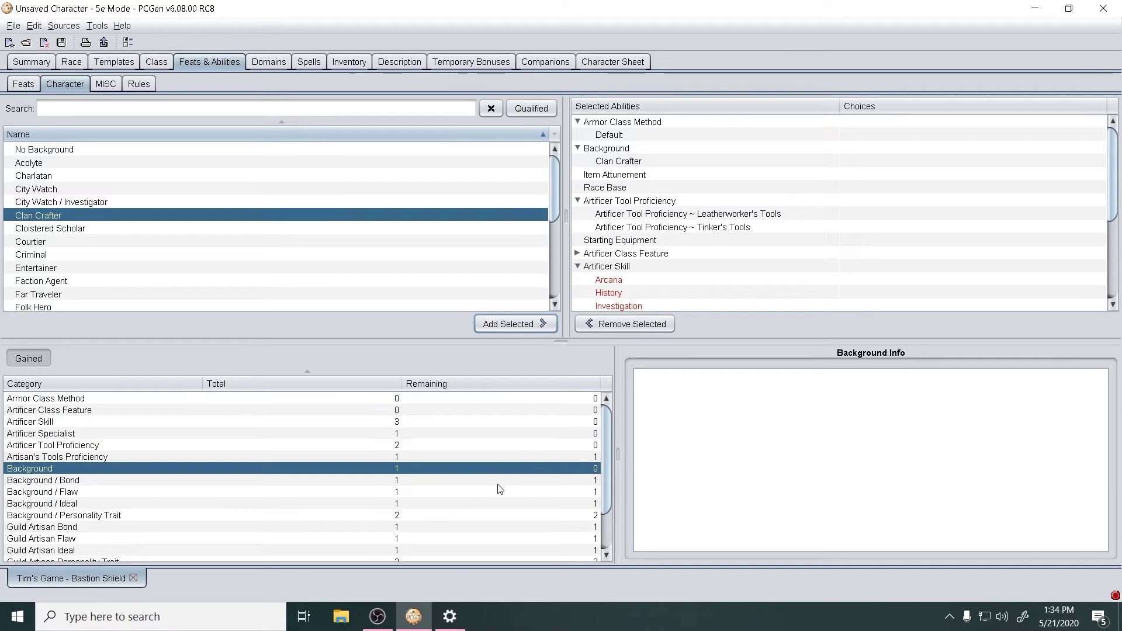
click(372, 457)
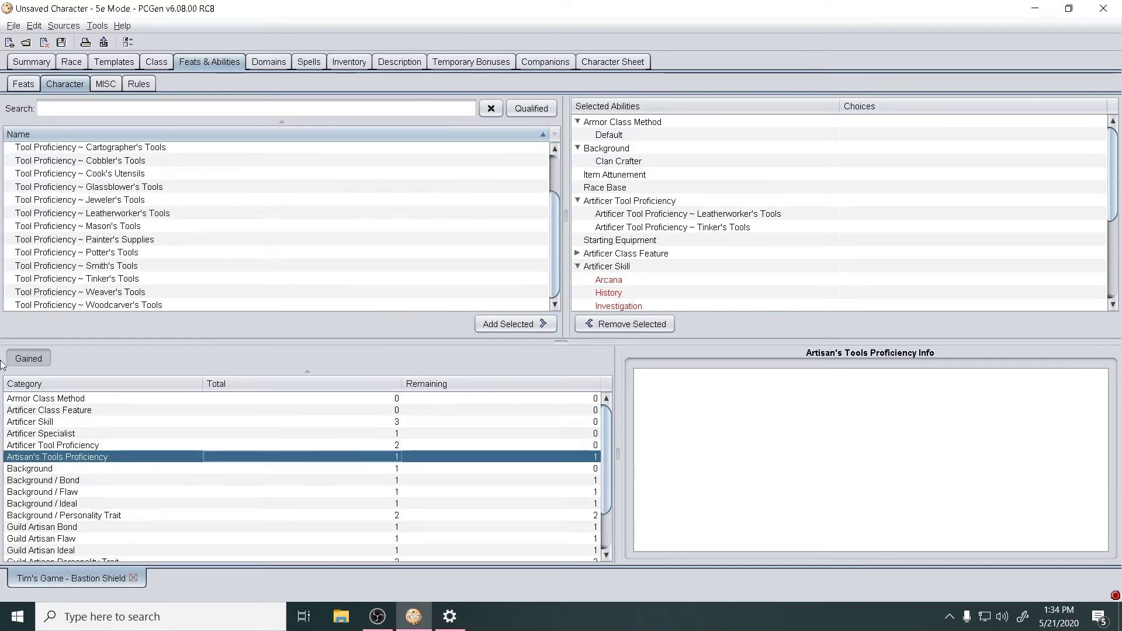
click(142, 262)
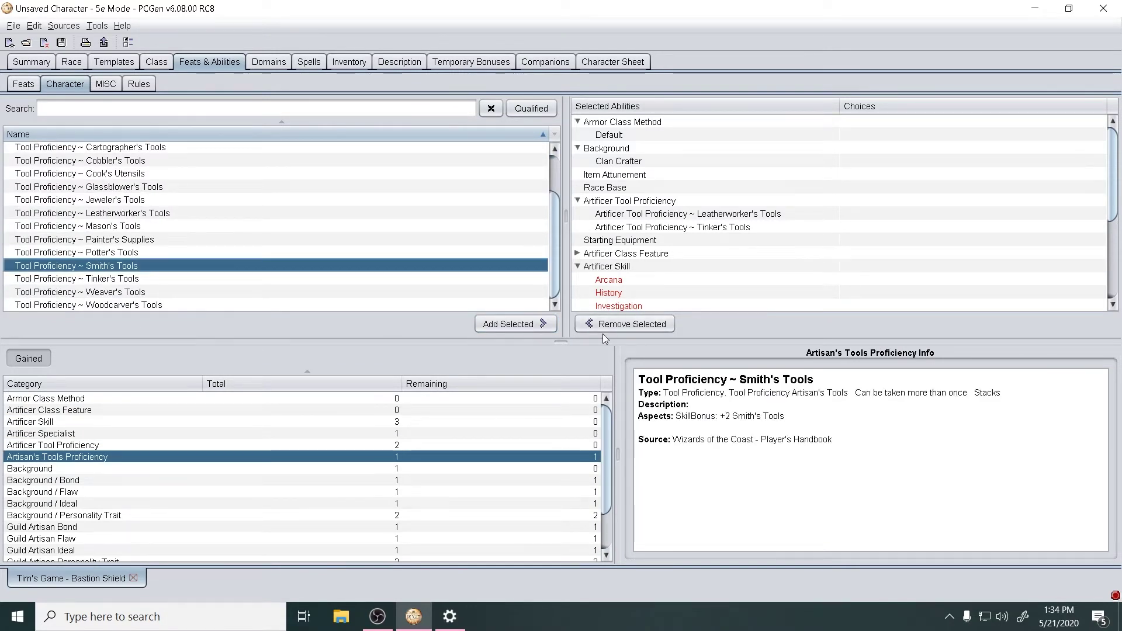
click(497, 329)
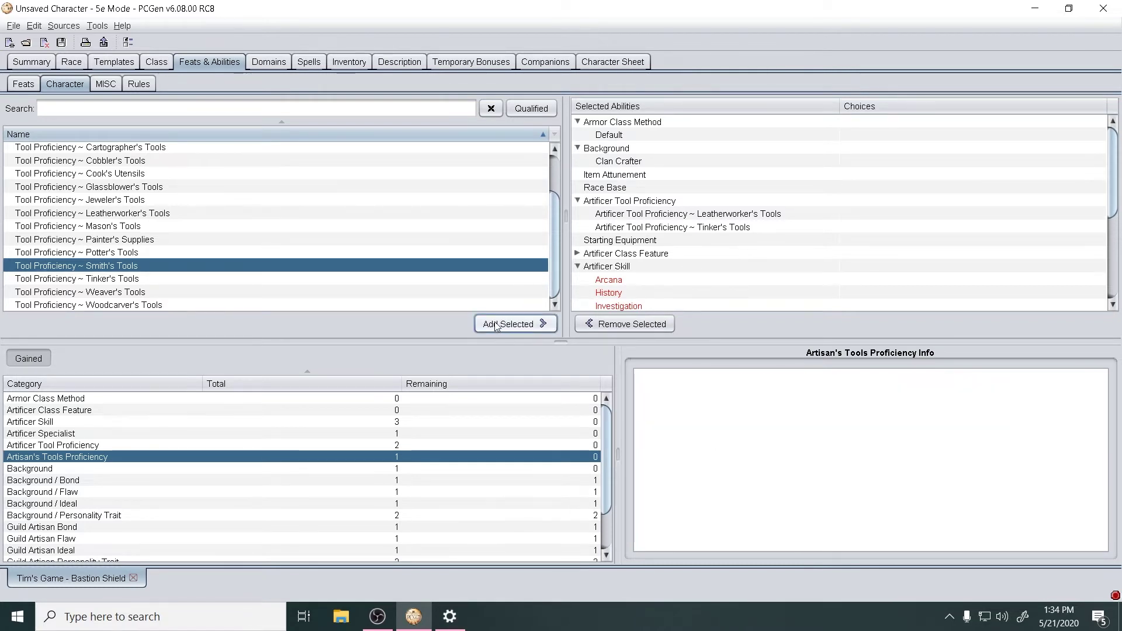
Check the details of the two chosen Artificer tool proficiencies and remove Leatherworker's Tools.
click(768, 226)
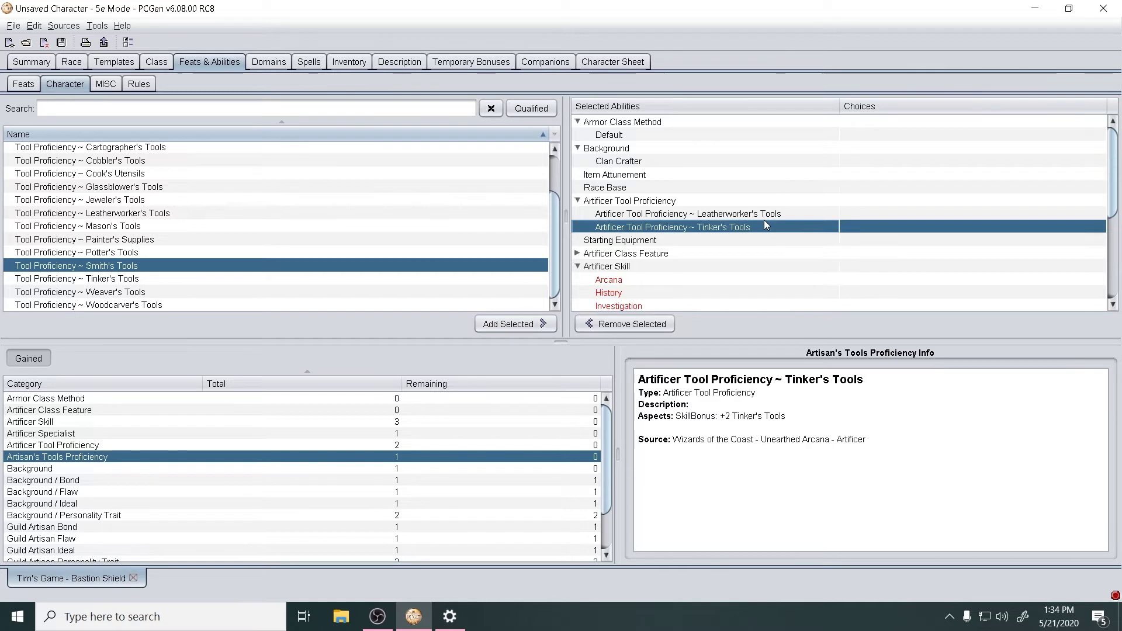
click(749, 216)
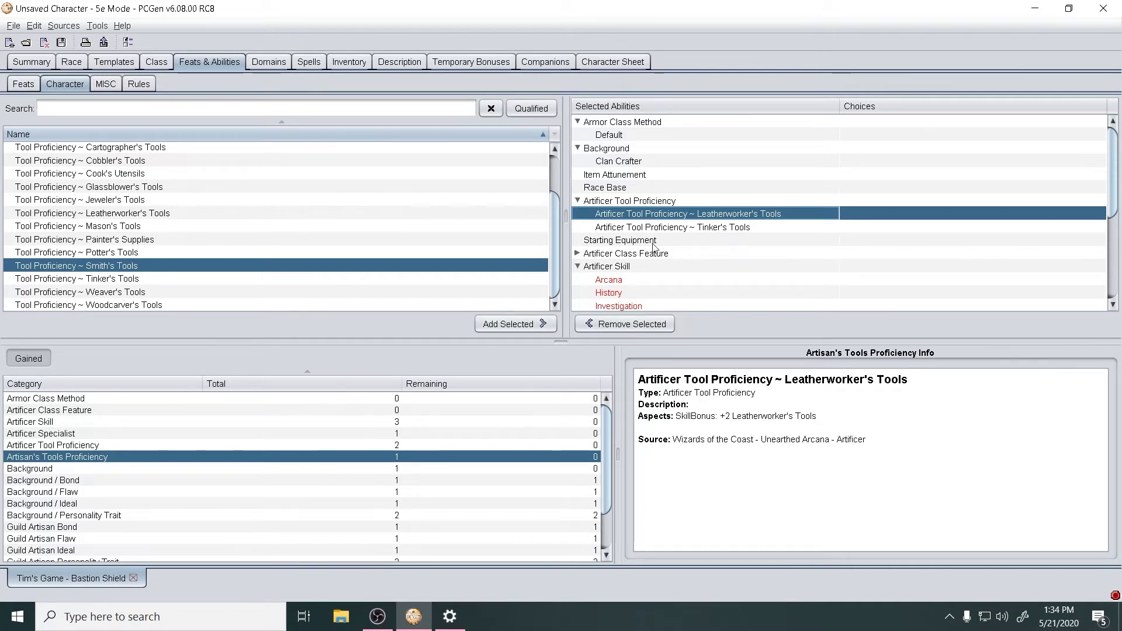
double_click(717, 217)
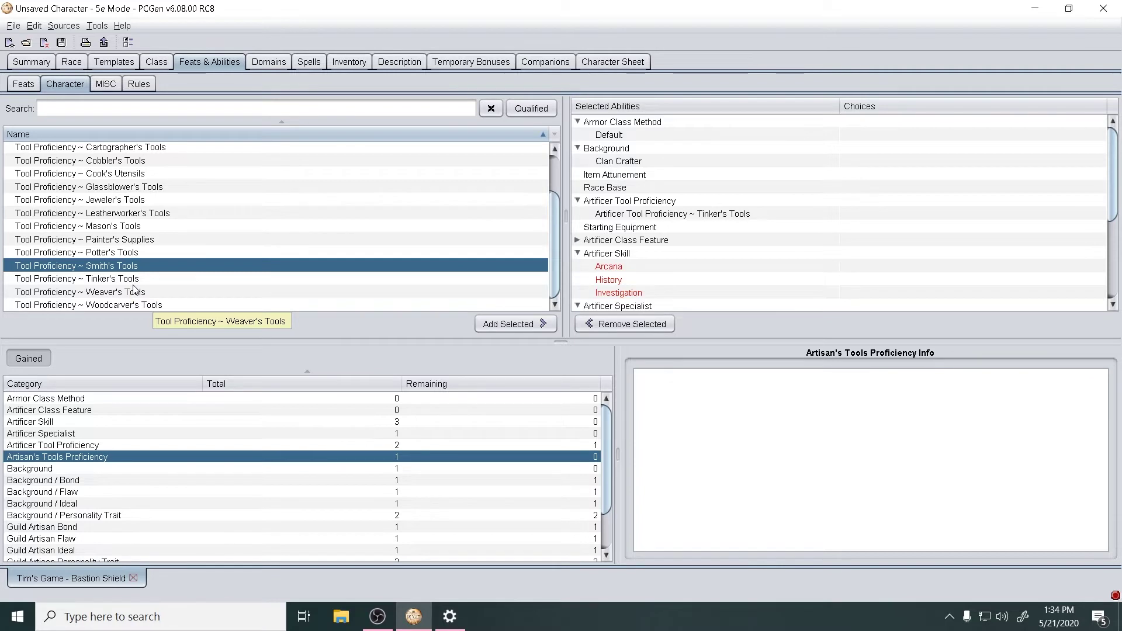
scroll(135, 292, up, 1)
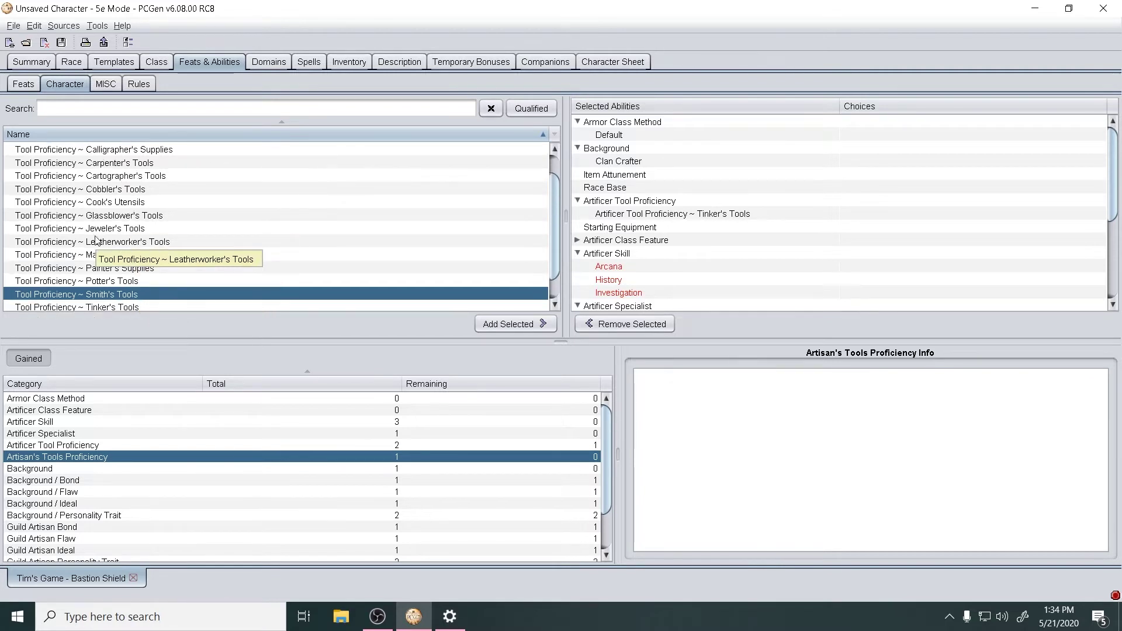
scroll(127, 290, down, 1)
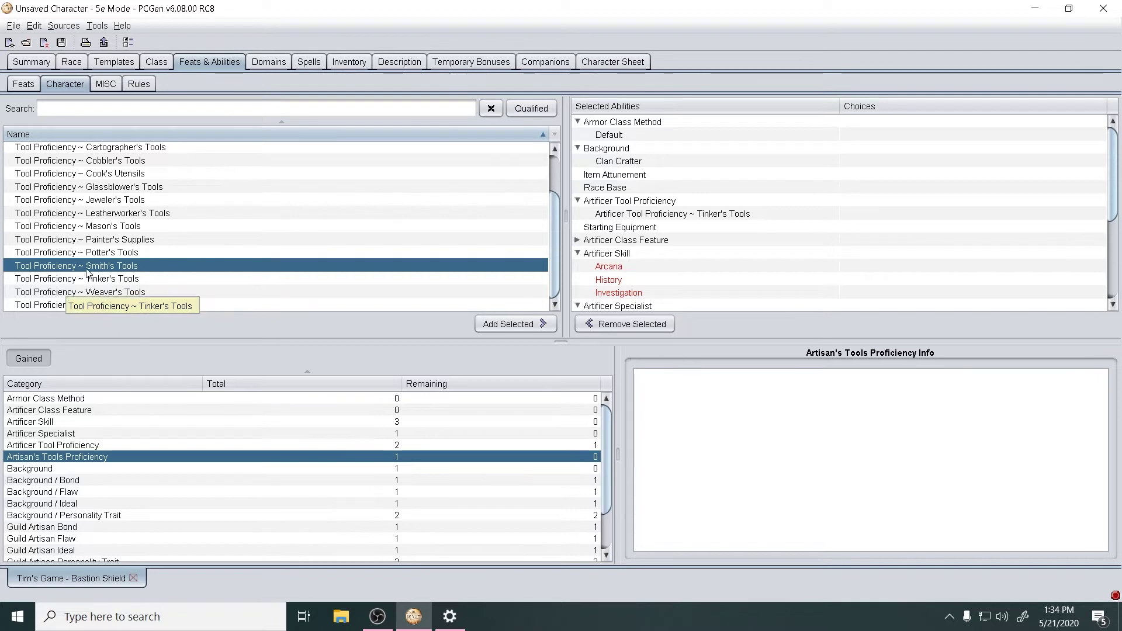
scroll(120, 239, up, 2)
scroll(120, 235, down, 2)
click(121, 231)
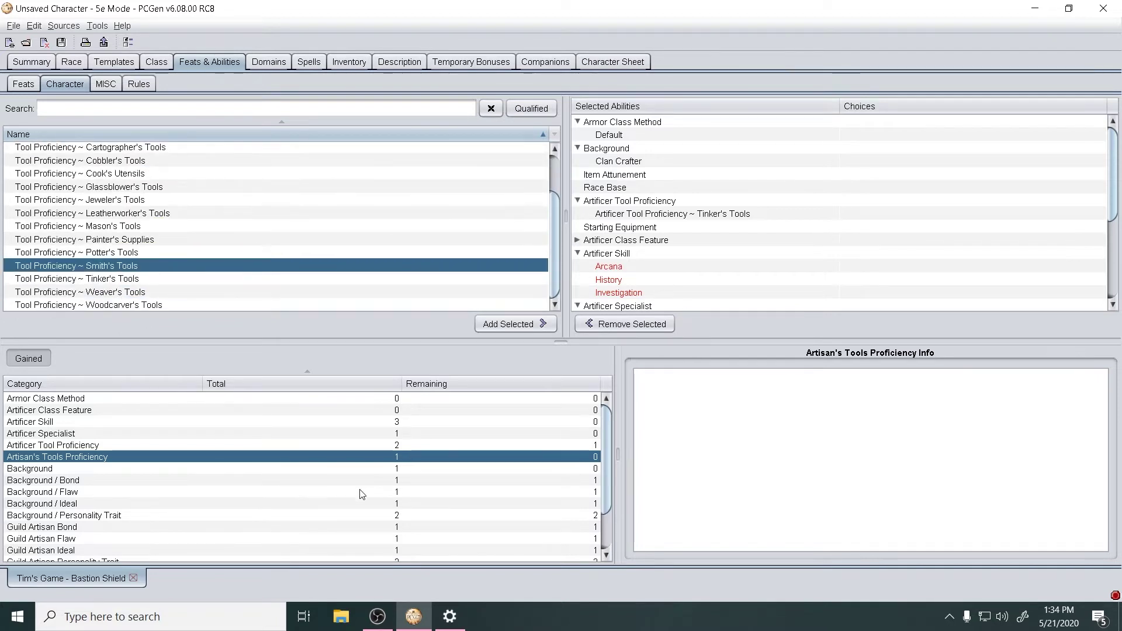
Try to add Thieves' Tools as the second Artificer Tool Proficiency, and add Leatherworker's Tools instead.
click(395, 446)
scroll(151, 200, down, 7)
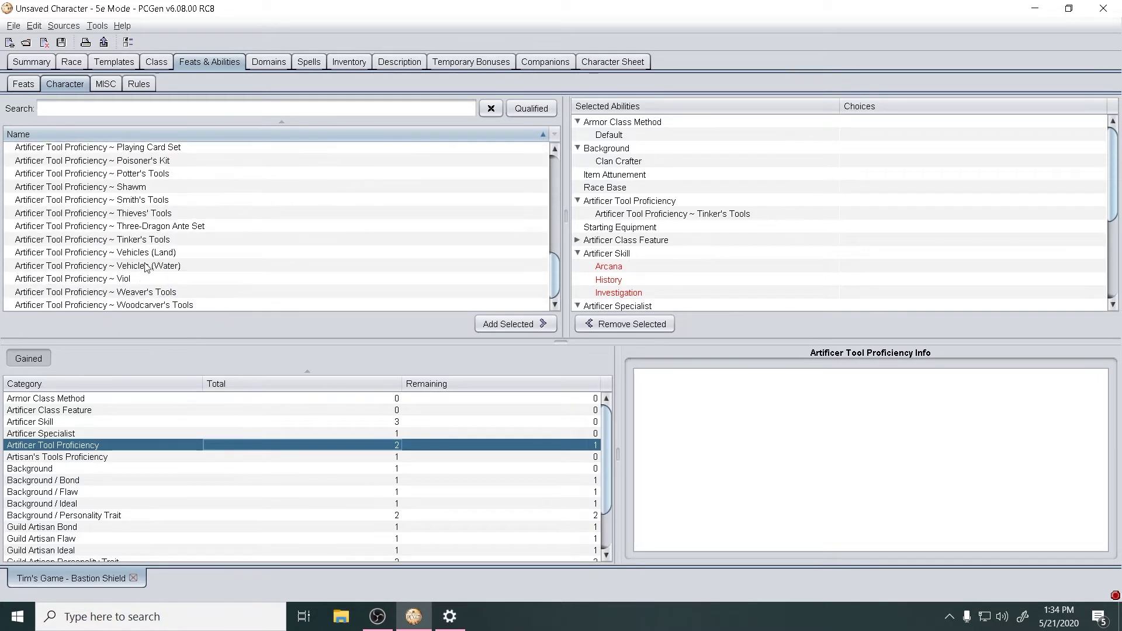
click(158, 214)
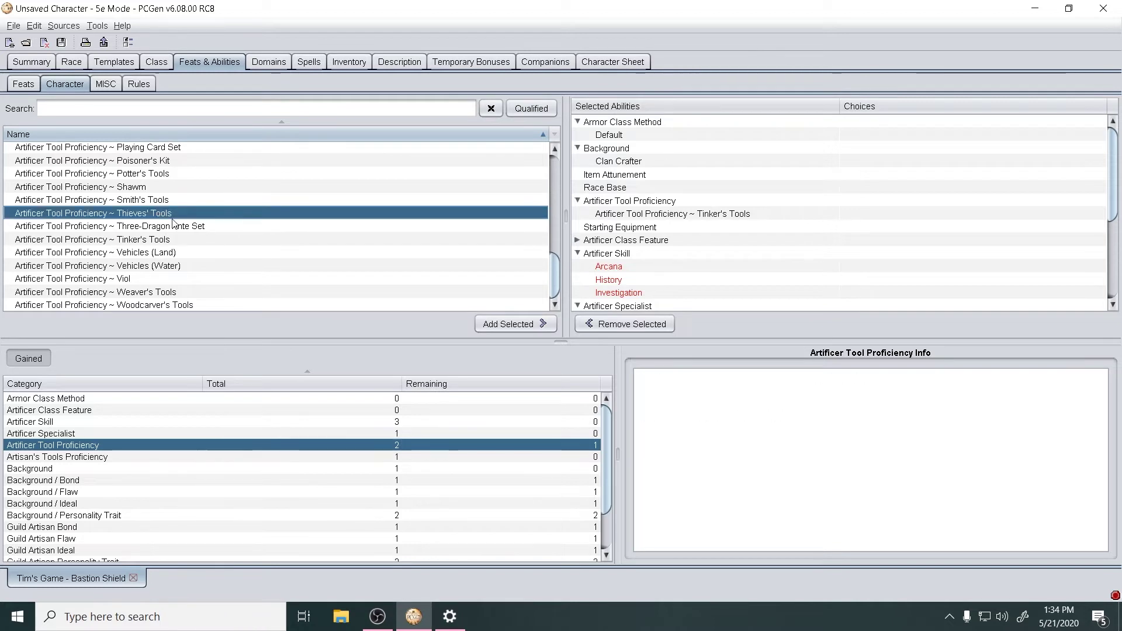
click(496, 324)
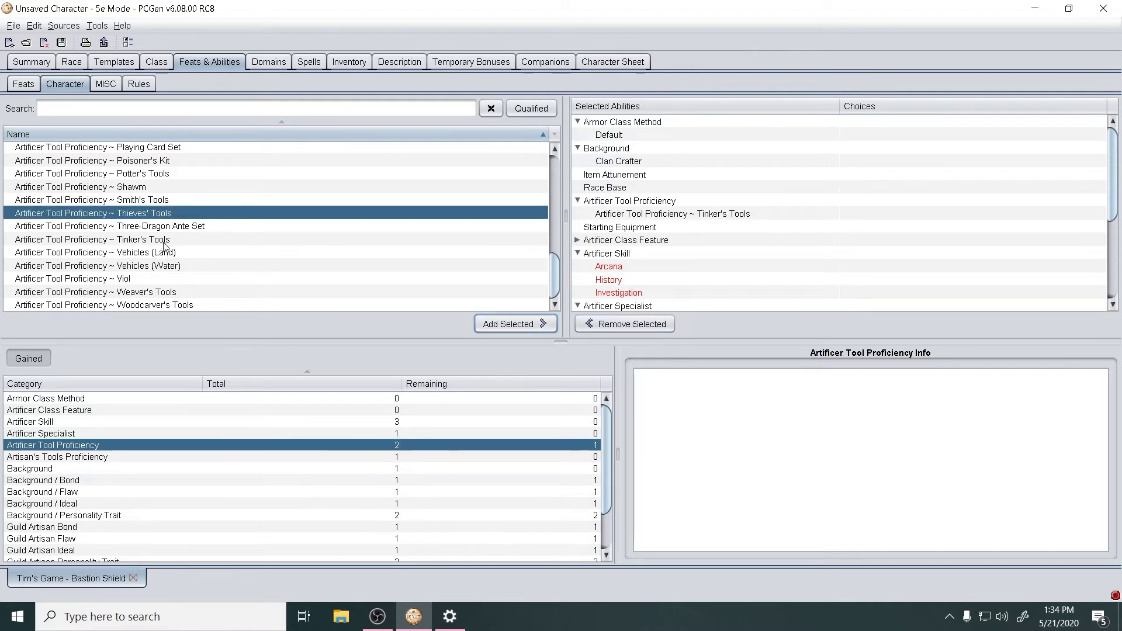
scroll(173, 245, up, 4)
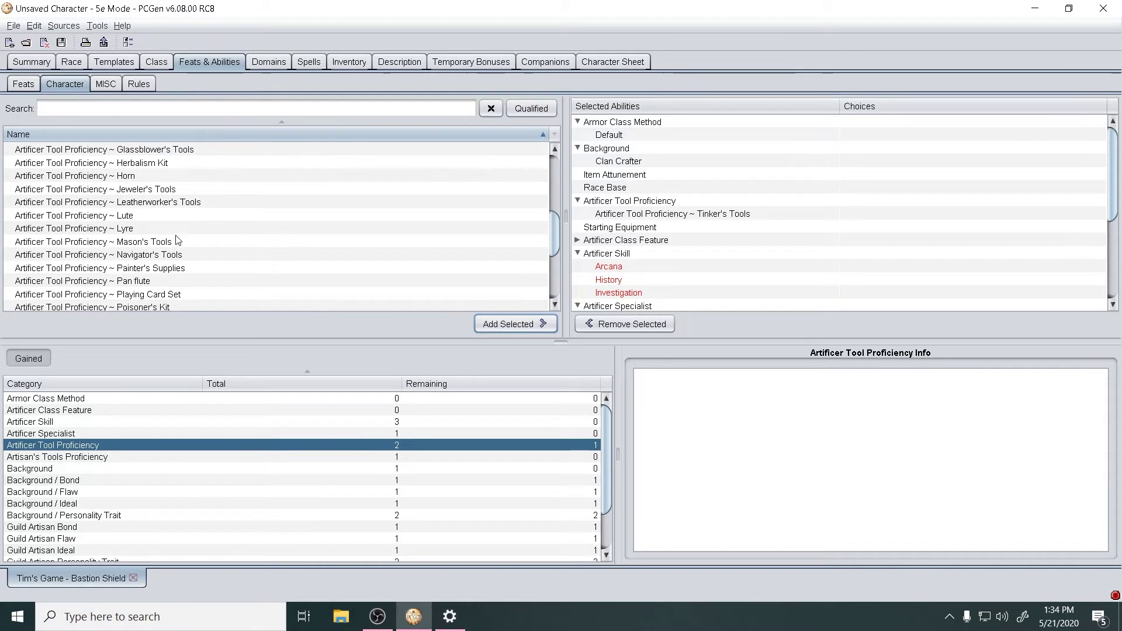
double_click(178, 202)
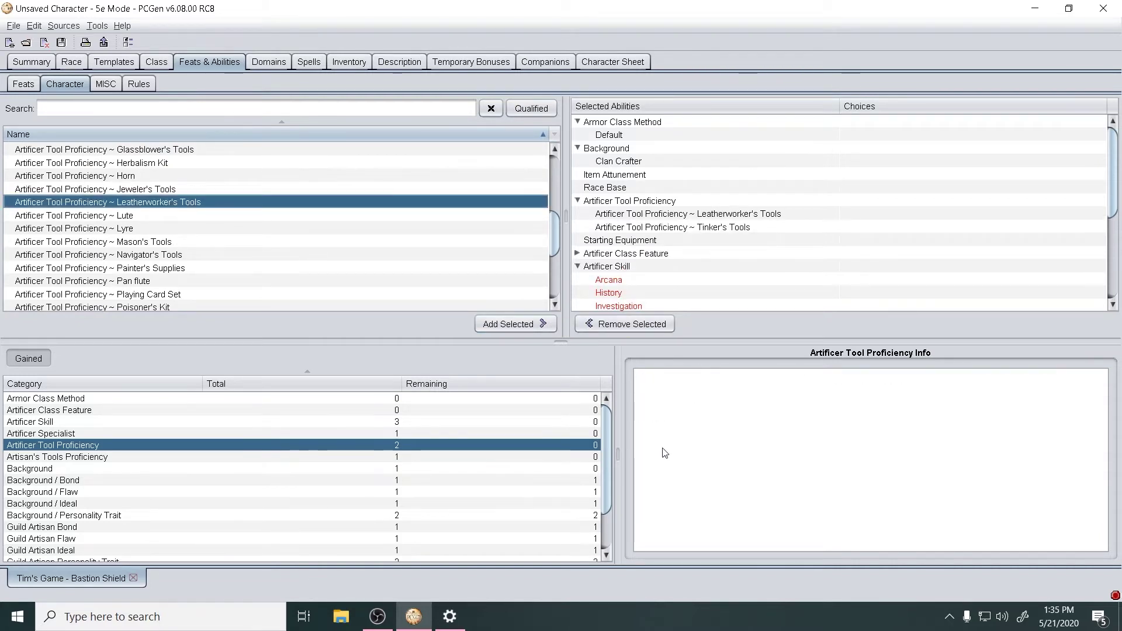
Show the Background / Bond choices, enlarge the list area and limit the list to options the character qualifies for.
click(401, 458)
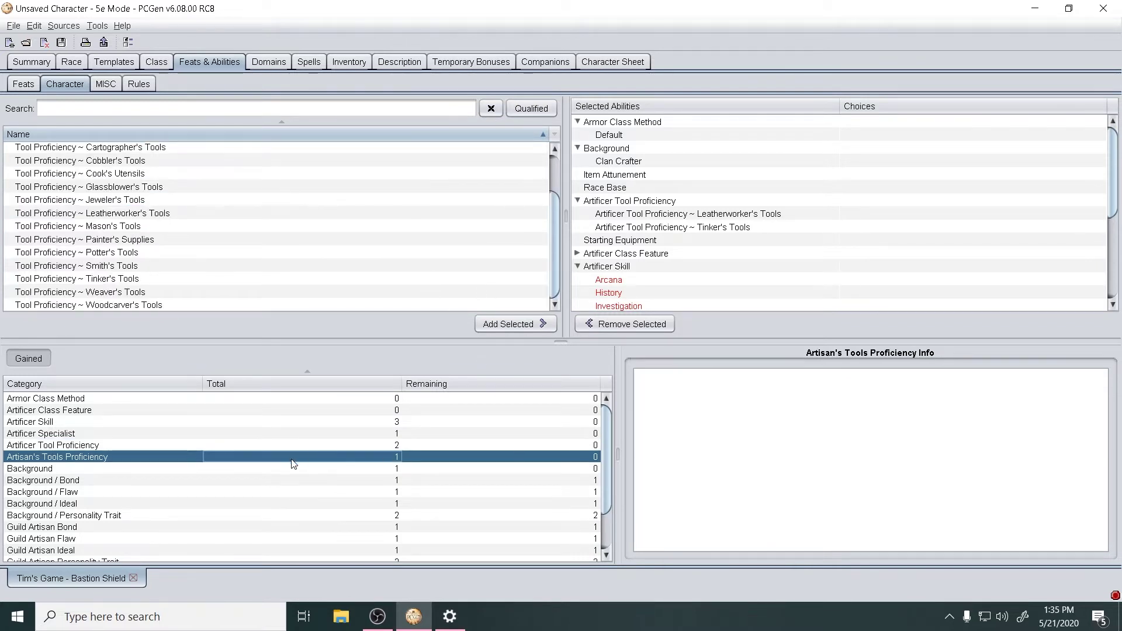
click(303, 471)
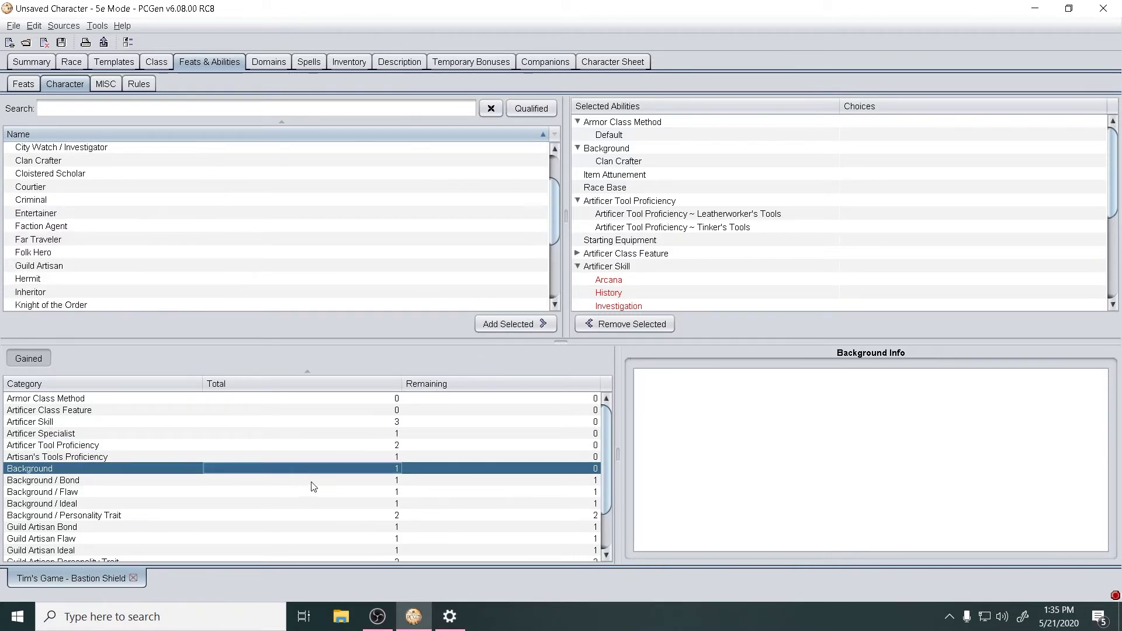
click(313, 481)
scroll(107, 243, down, 10)
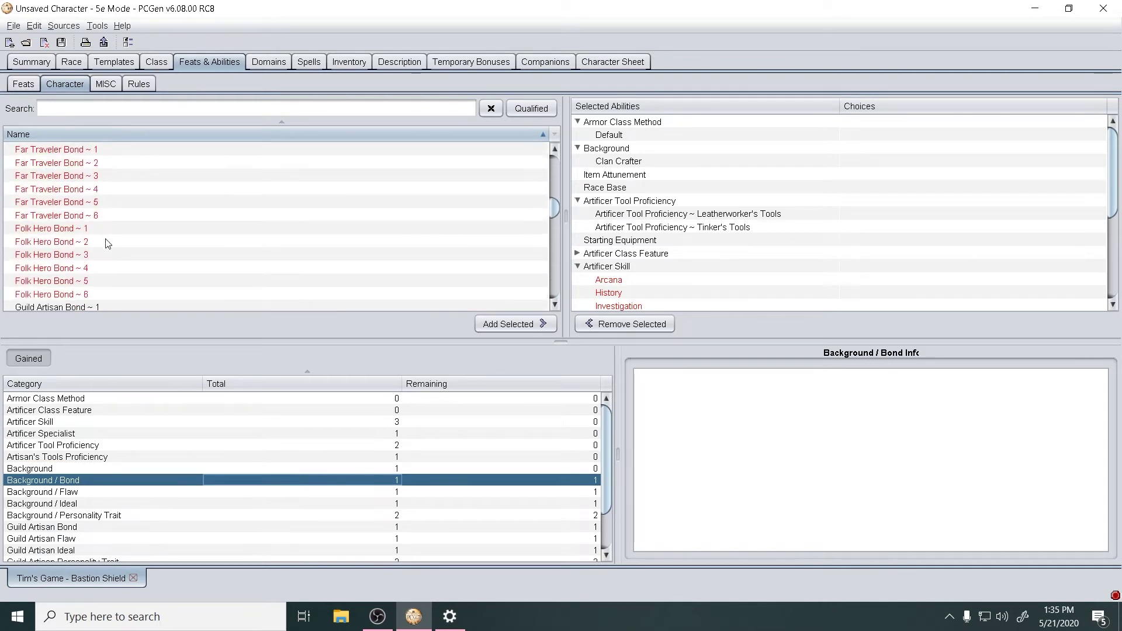
scroll(107, 243, down, 7)
scroll(93, 241, down, 9)
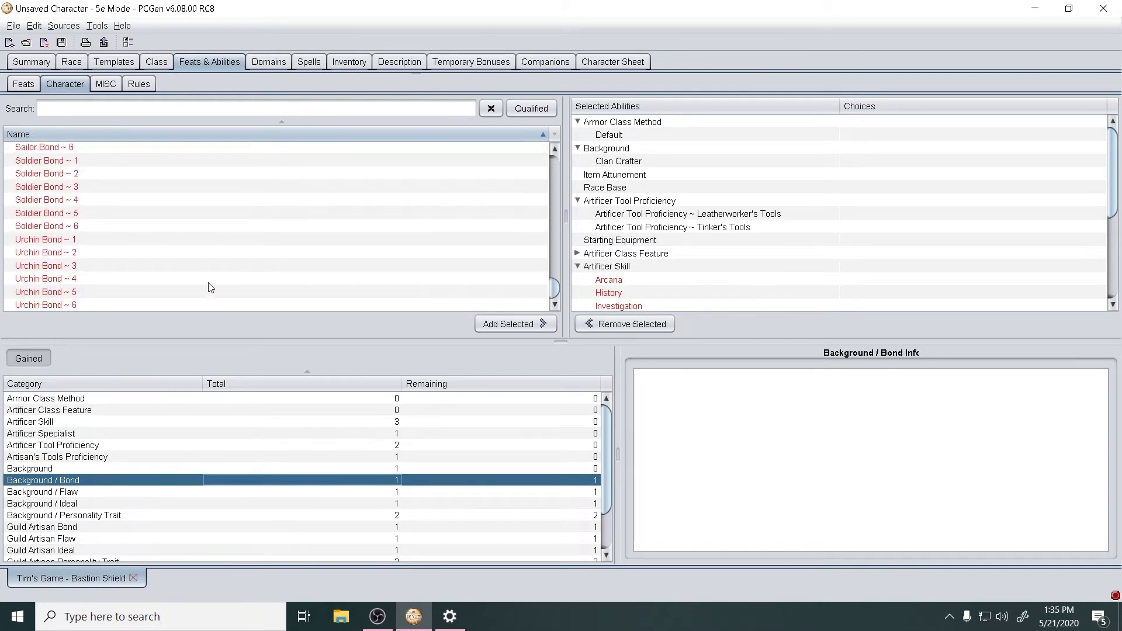
drag(335, 353, 334, 405)
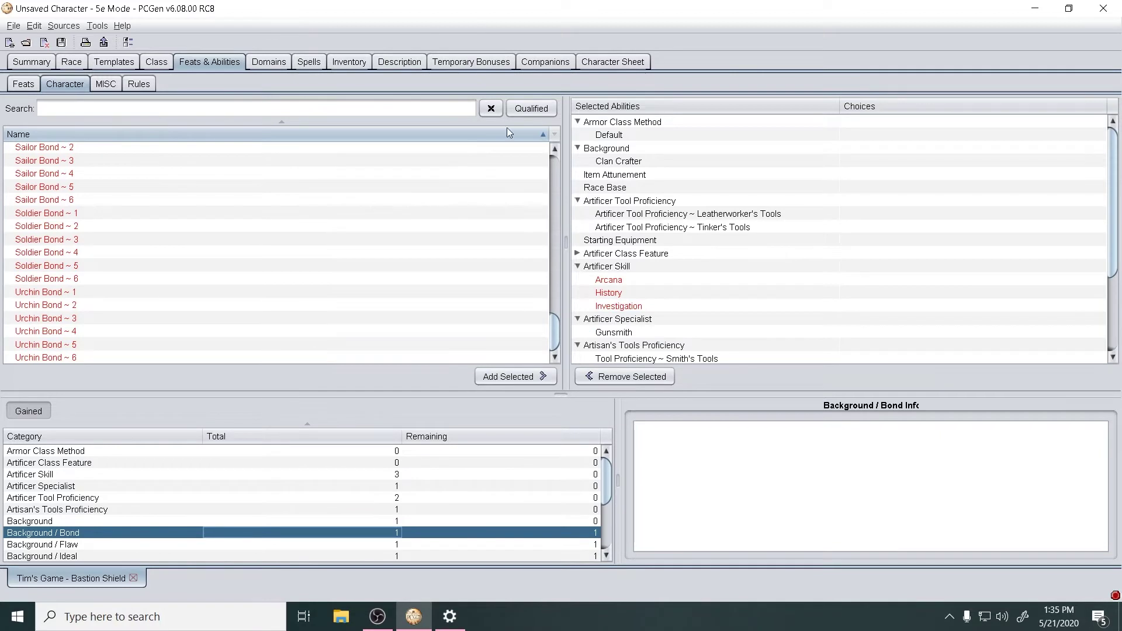
click(533, 109)
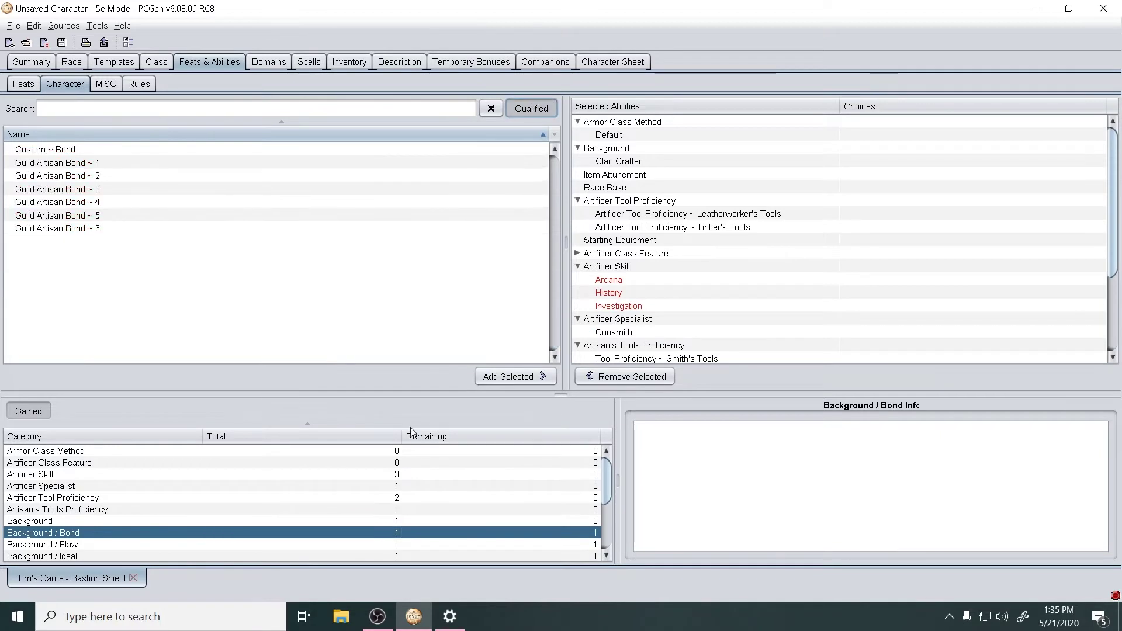
Read and compare the descriptions of Guild Artisan Bonds 1 to 6.
click(67, 175)
click(67, 165)
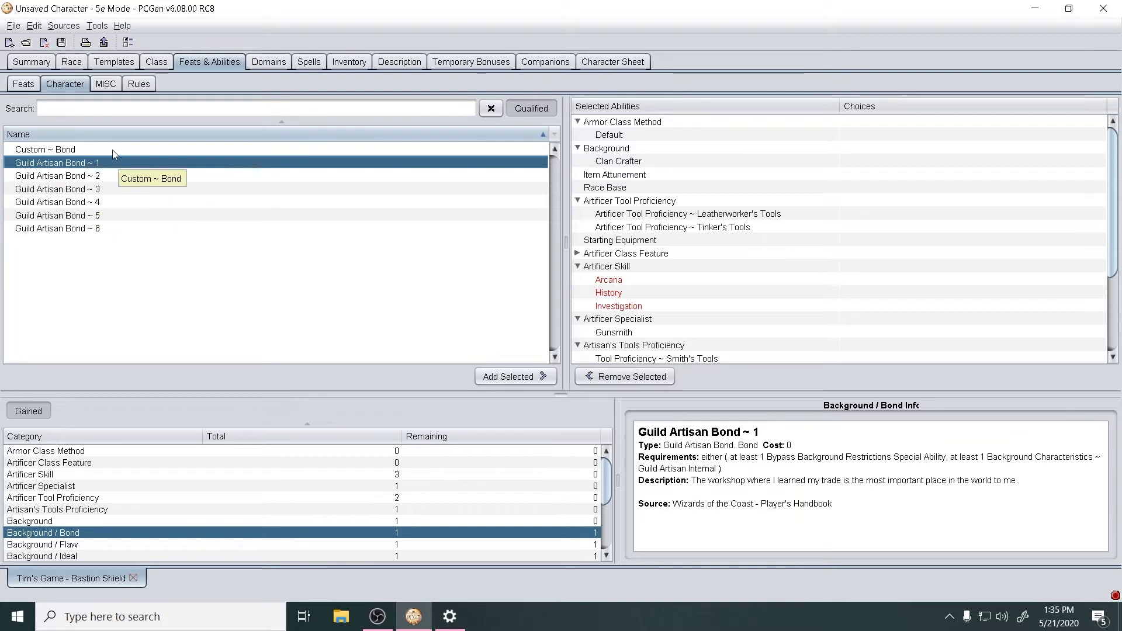
click(100, 181)
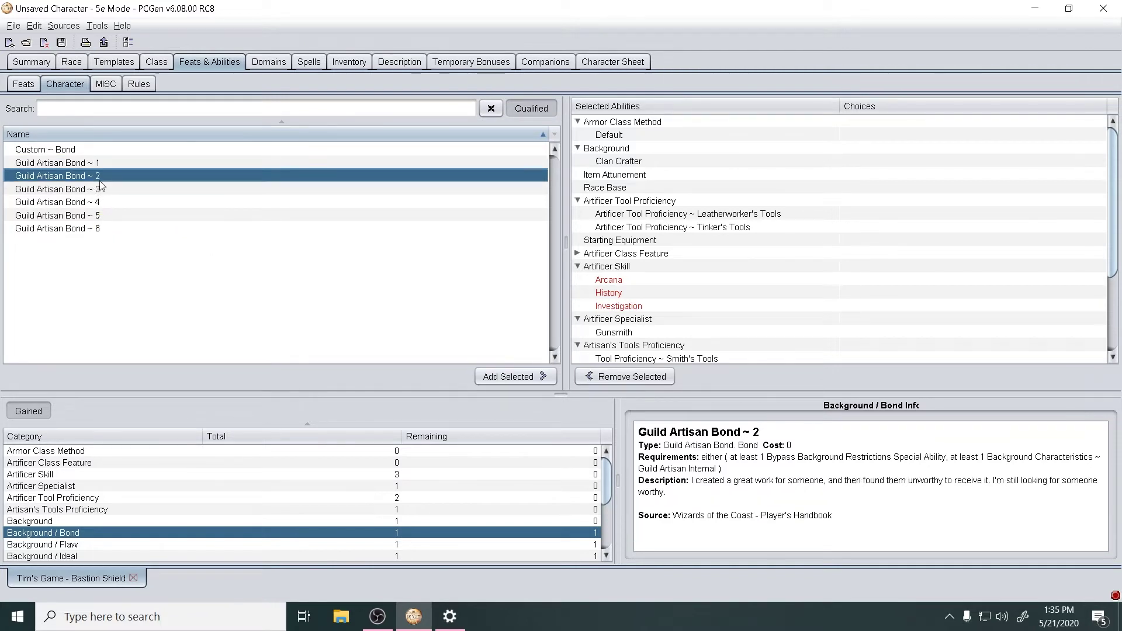
click(100, 191)
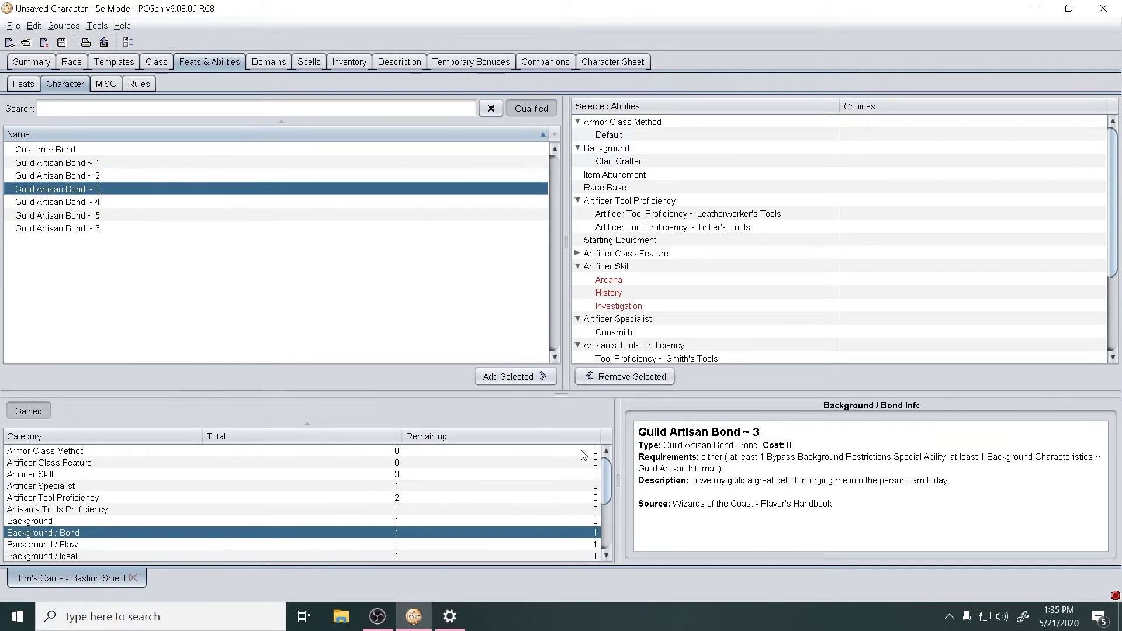
click(69, 164)
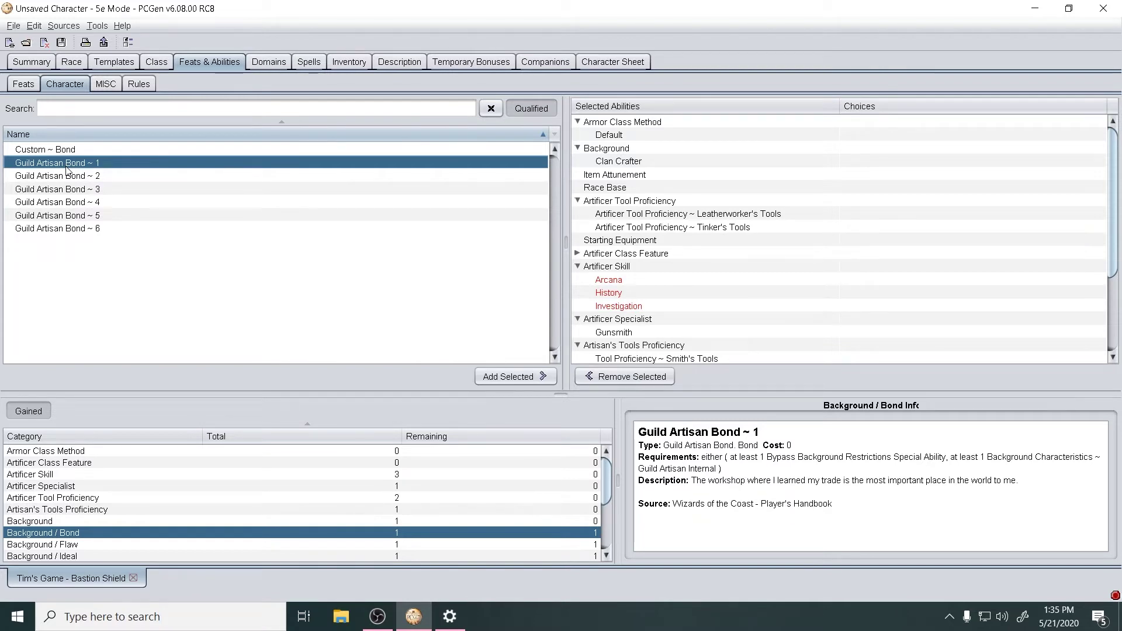
key(Down)
key(Down)
key(Down)
key(Down)
key(Down)
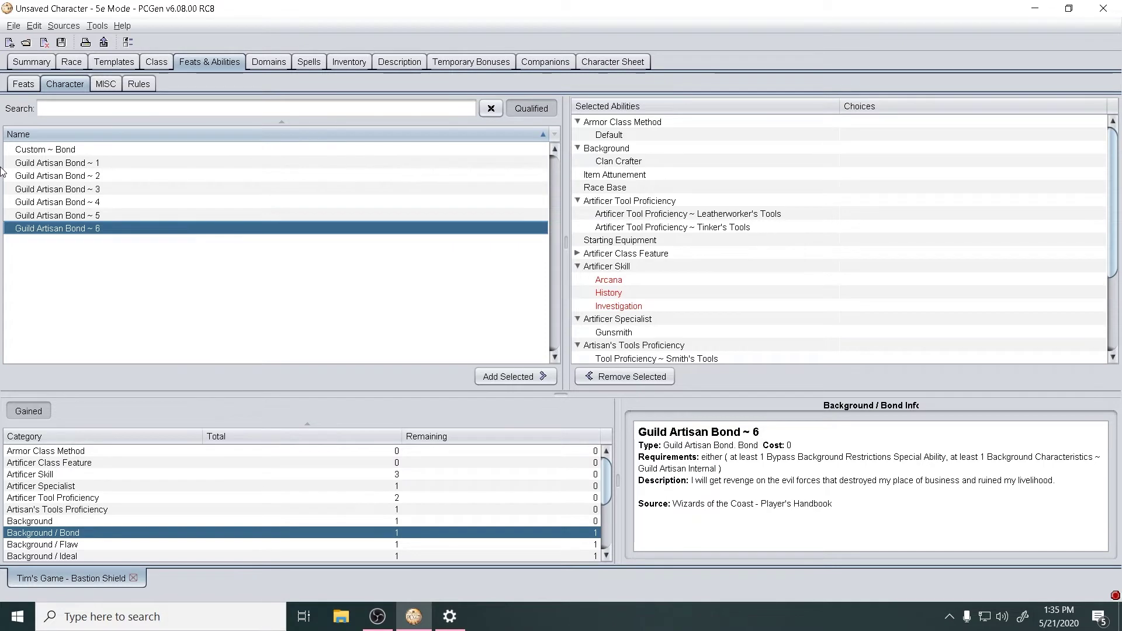
key(Up)
key(Up)
key(Up)
key(Up)
key(Up)
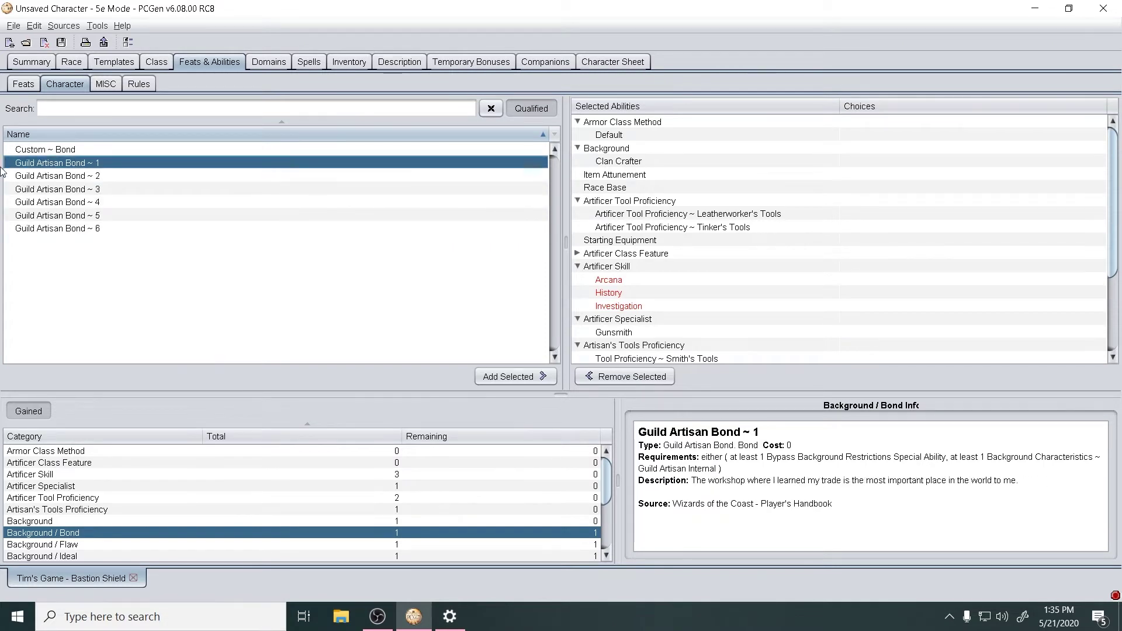
Try to add a custom bond reading "I must create the greatest set of armour ever!" to the character.
key(Up)
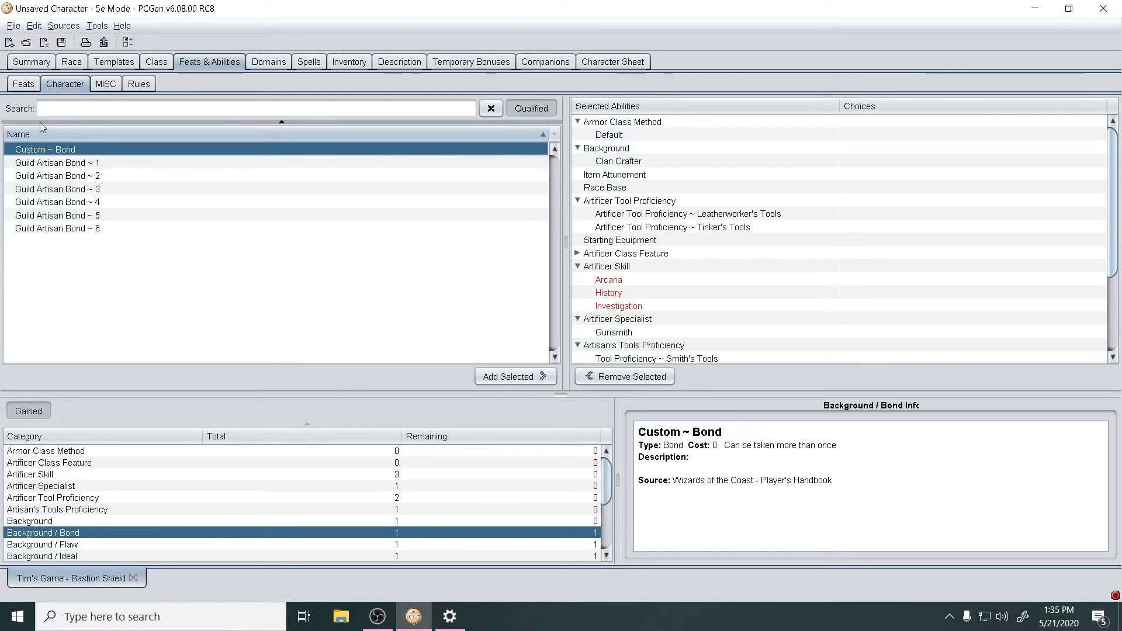
click(508, 376)
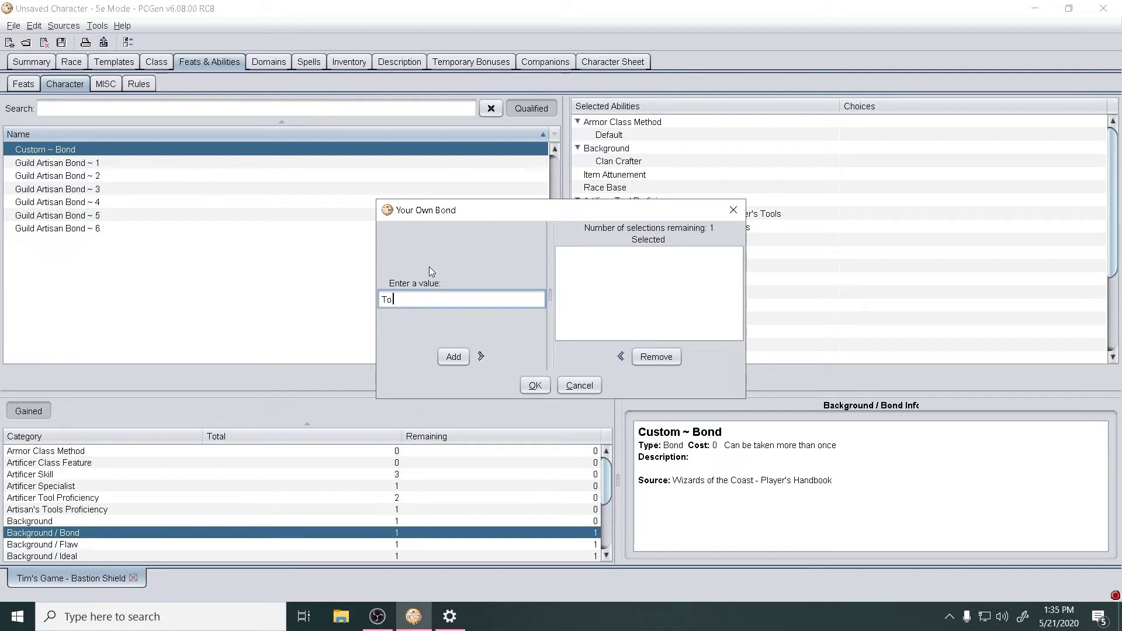
text(I must Create the )
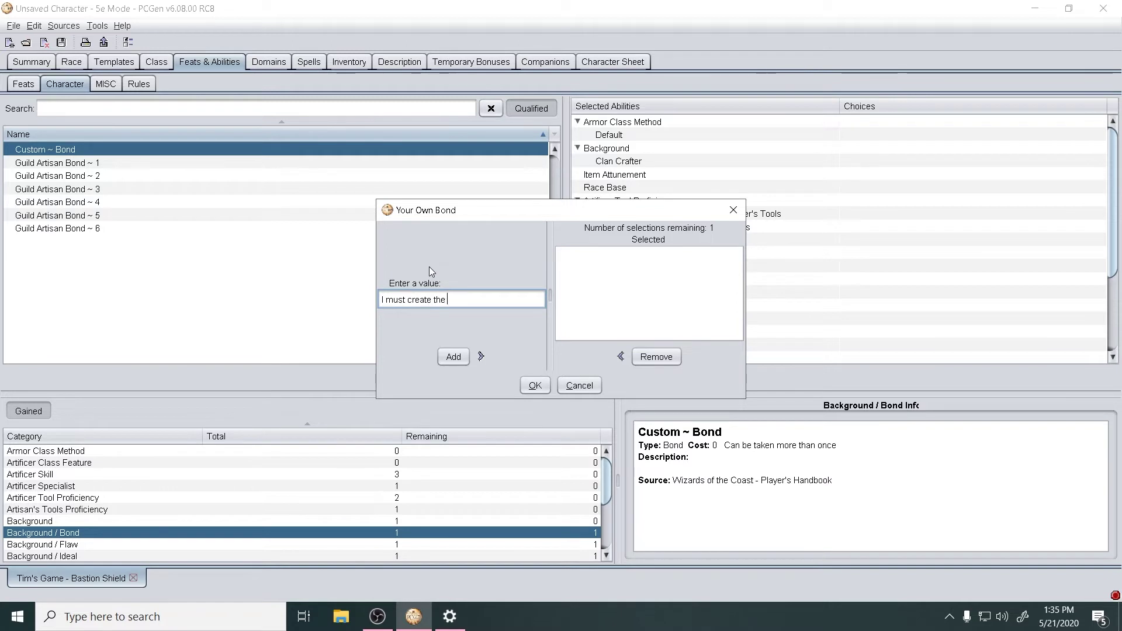
text(greatest set of armour)
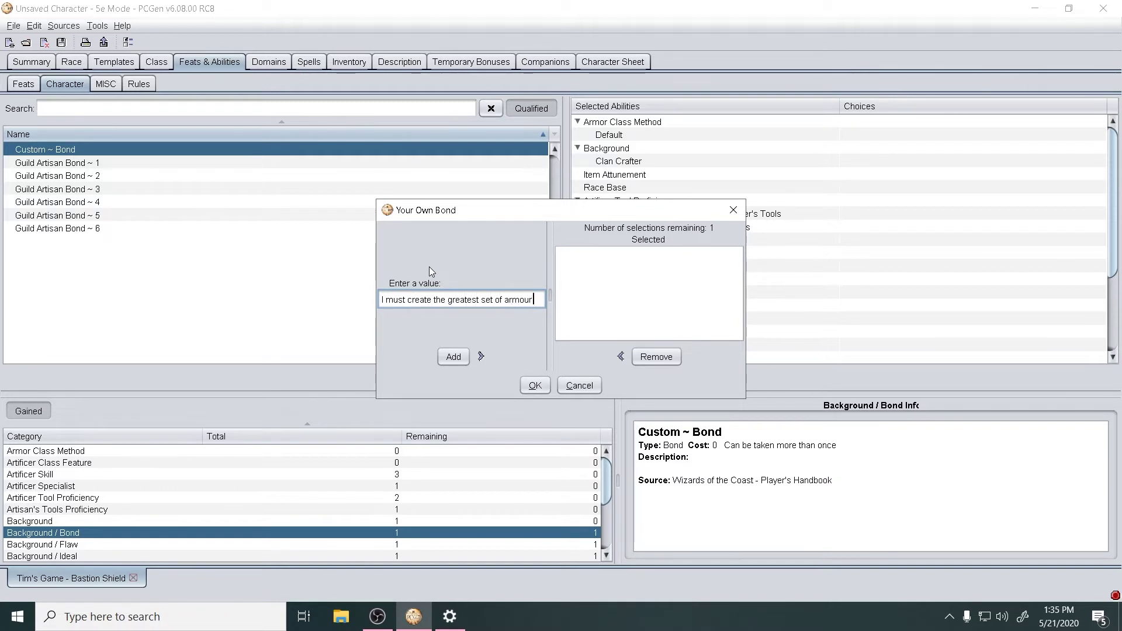
text( ever)
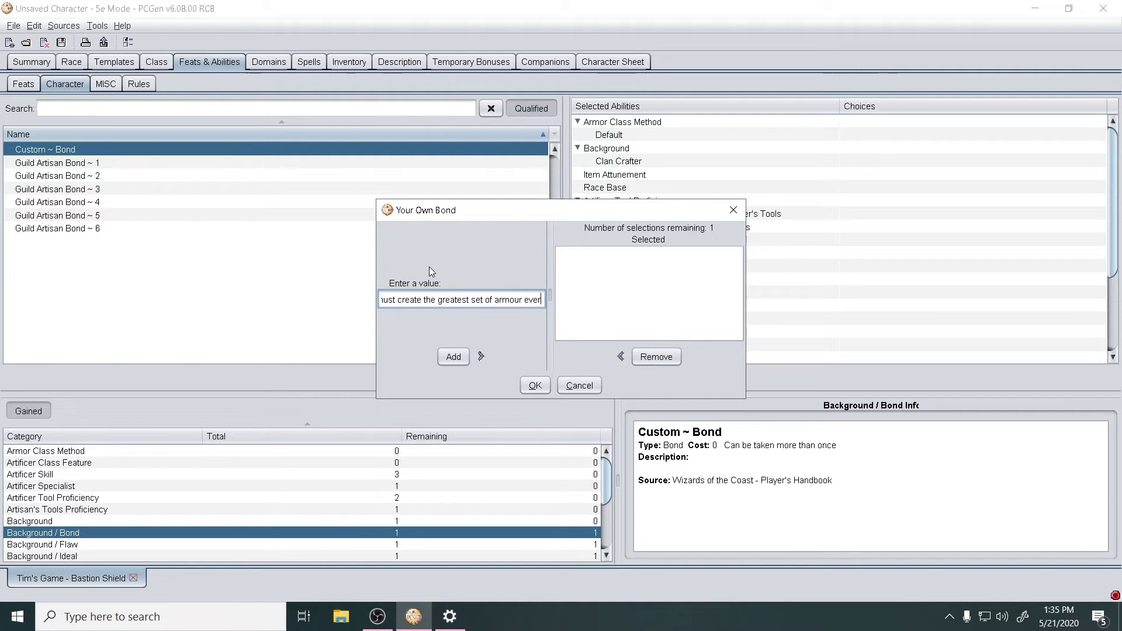
text(!)
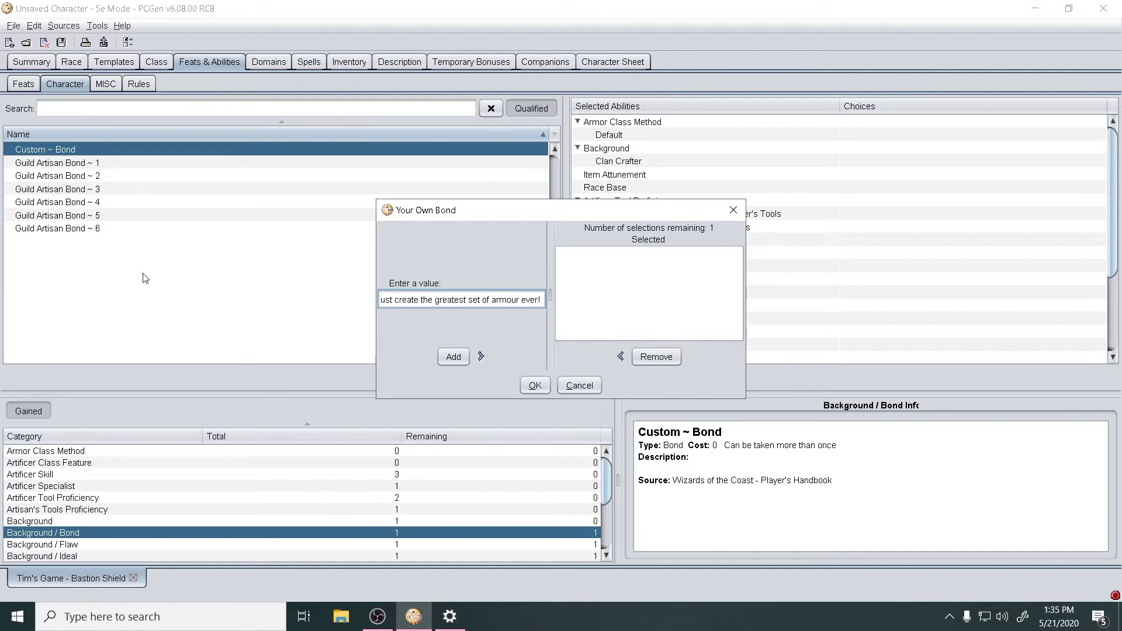
click(533, 385)
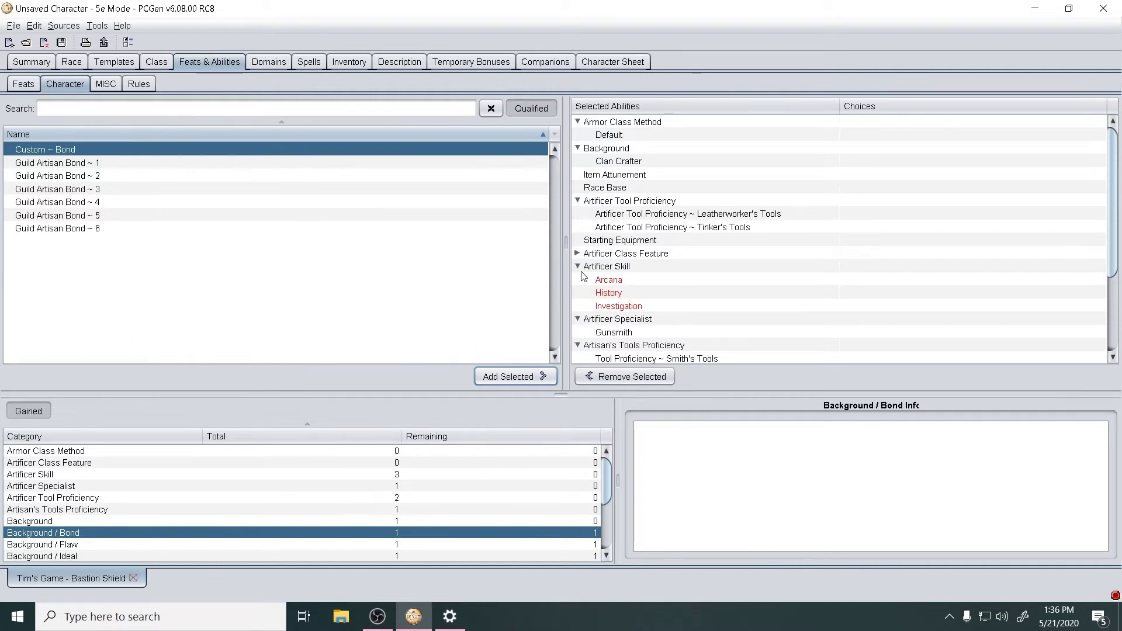
scroll(597, 314, down, 3)
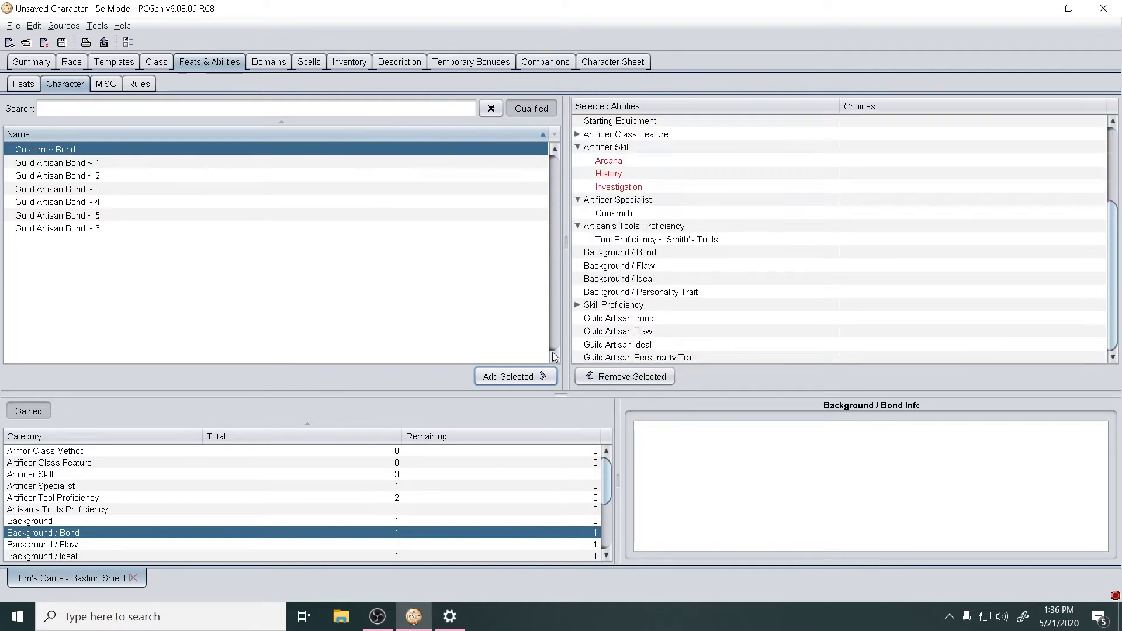
Add a custom Background / Bond with the text "To create the greatest set of armour ever made.".
click(534, 377)
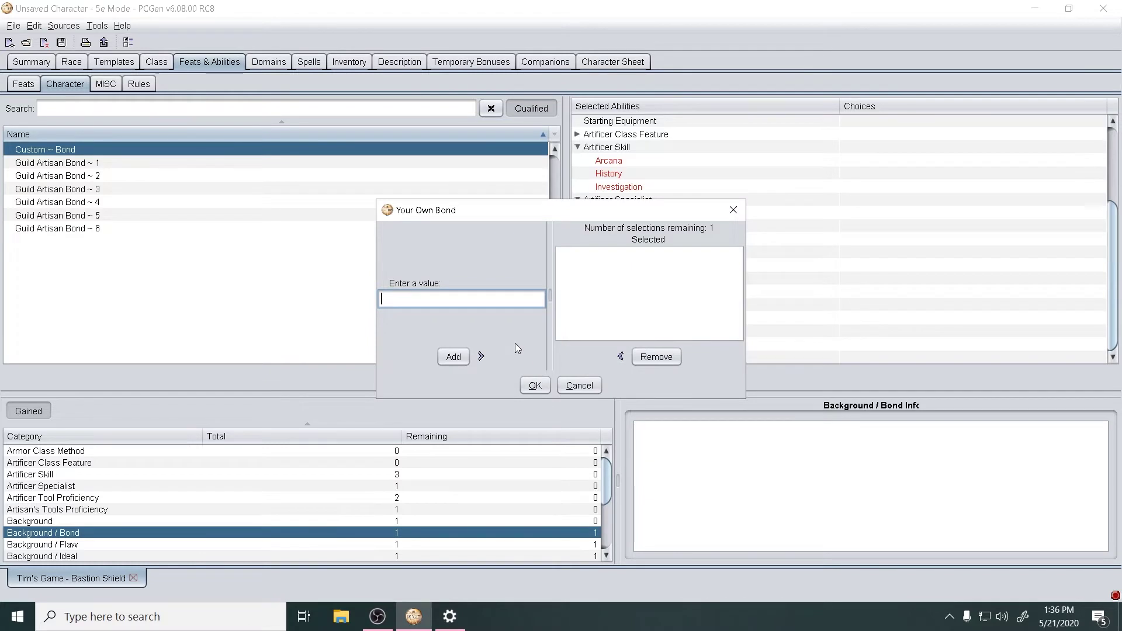
text(To create the greatest set of ar)
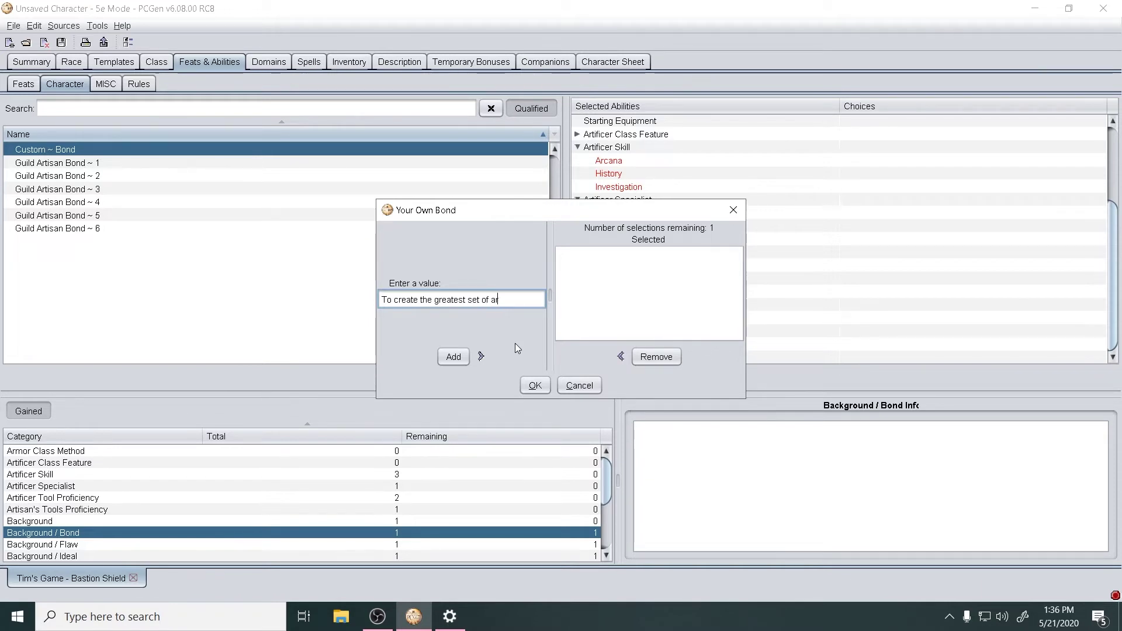
text(mour ever ,m)
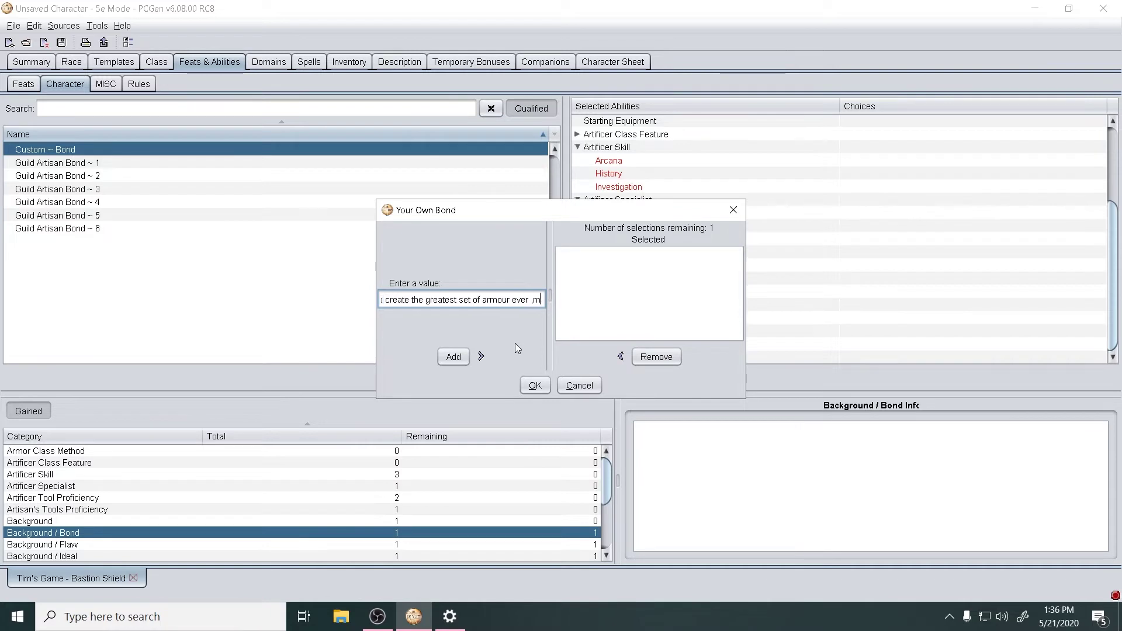
key(BackSpace)
key(BackSpace)
text(made)
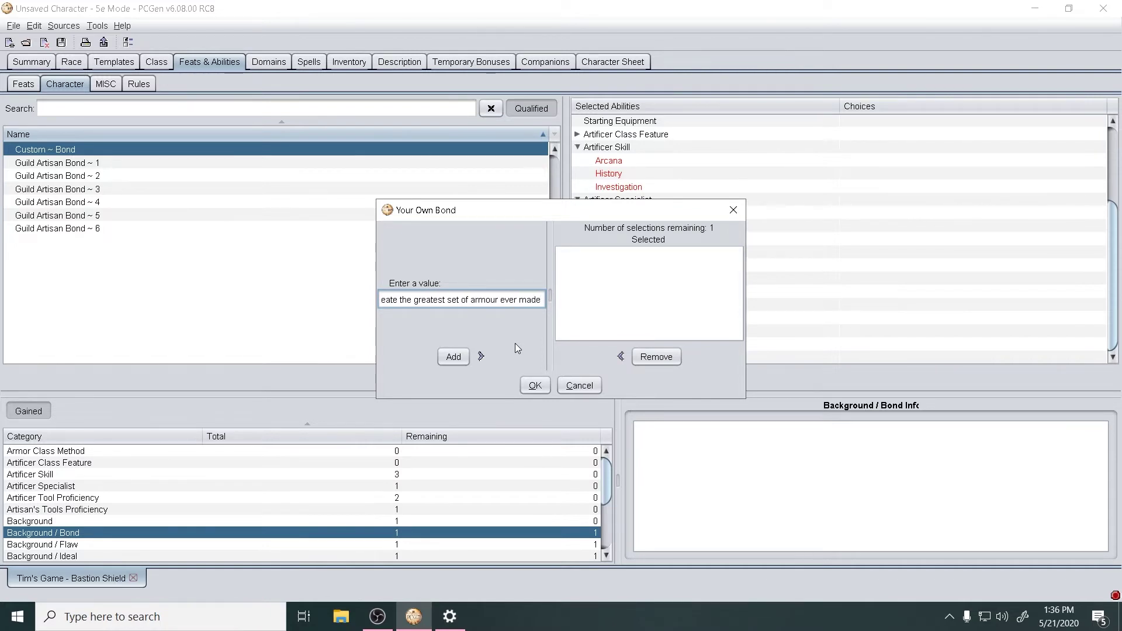
text(.)
click(451, 357)
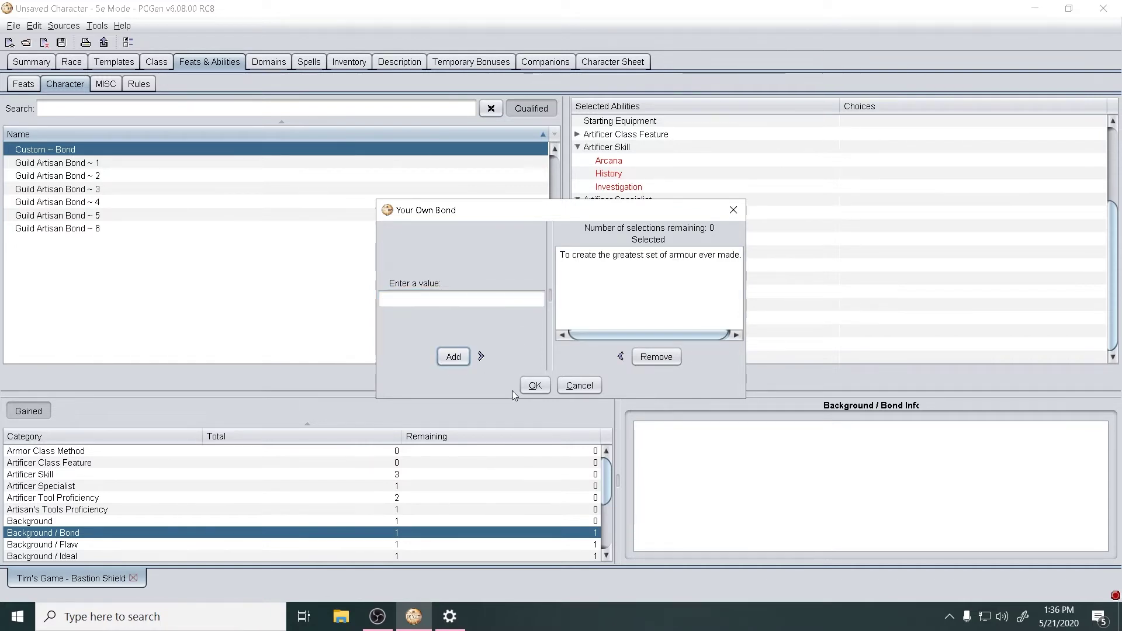
click(534, 386)
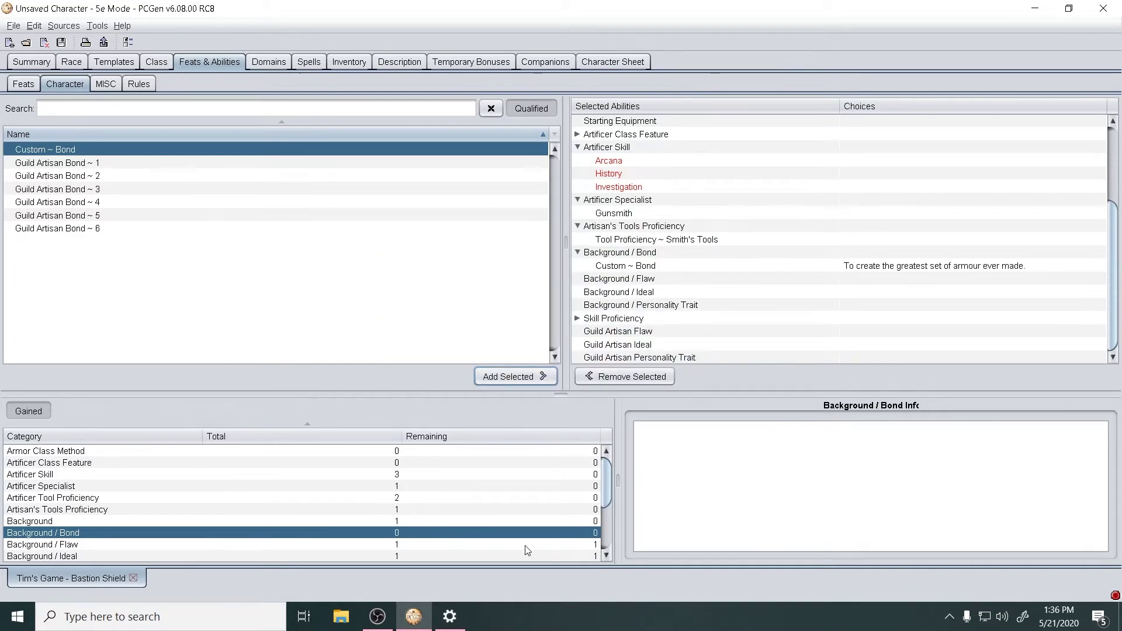
Review the Guild Artisan options for Background / Flaw and add Guild Artisan Flaw ~ 6 to the character.
click(205, 508)
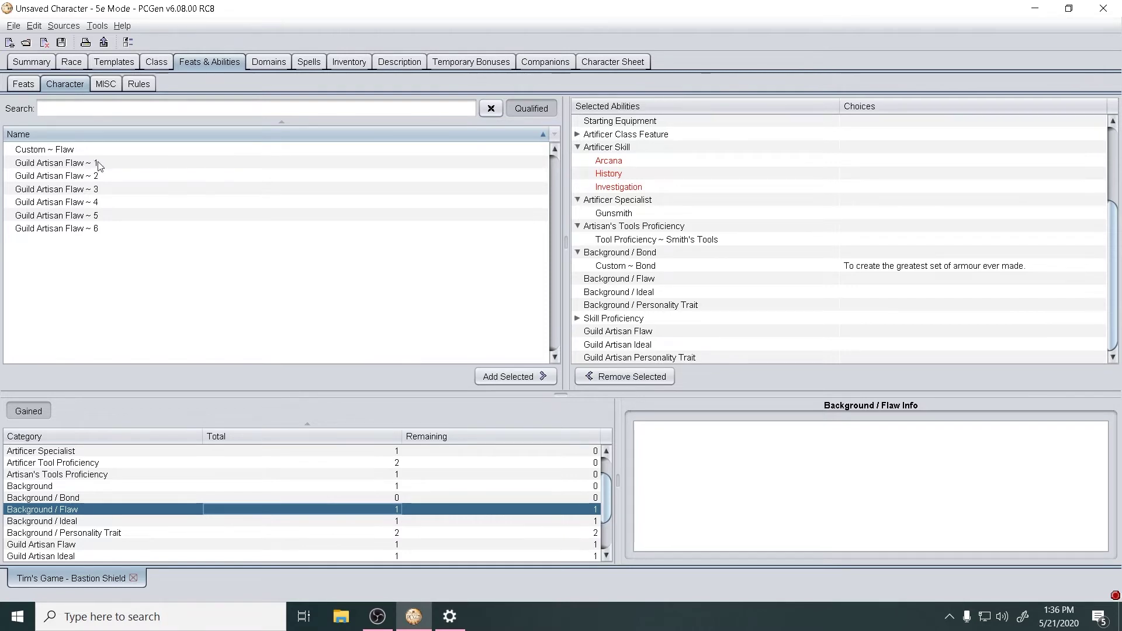
click(52, 175)
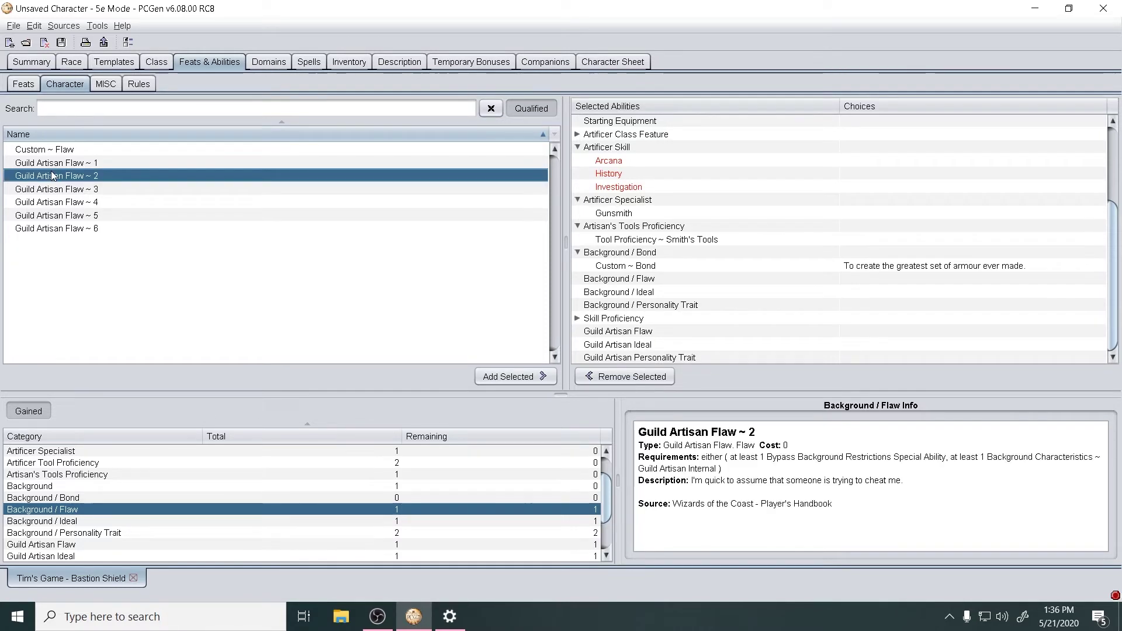
click(62, 167)
click(63, 169)
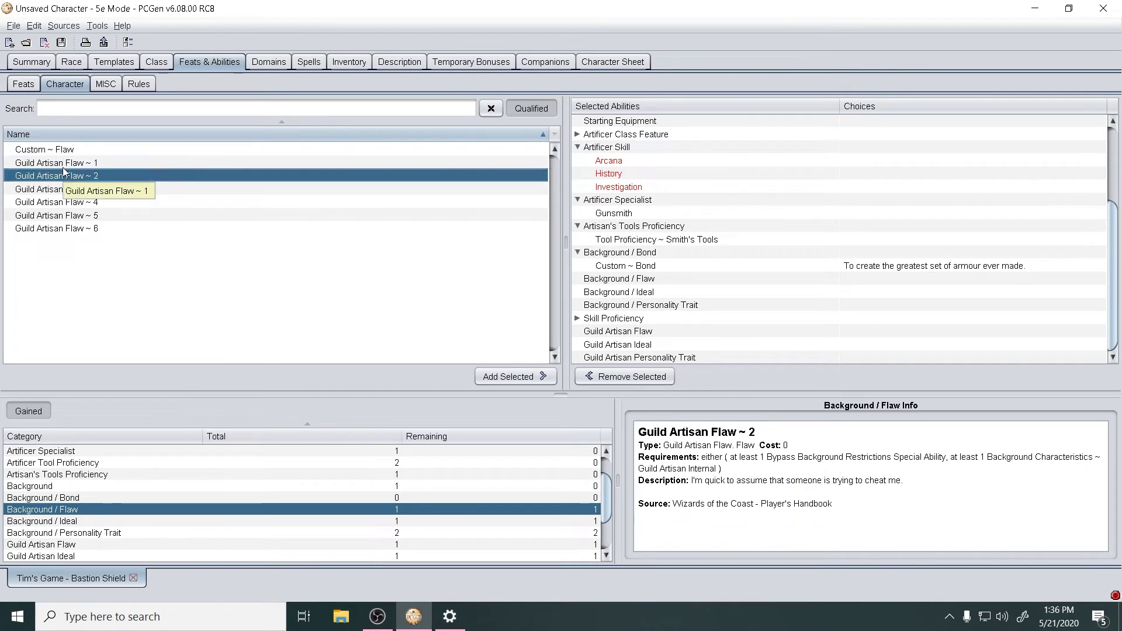
key(Down)
key(Down)
key(Down)
key(Down)
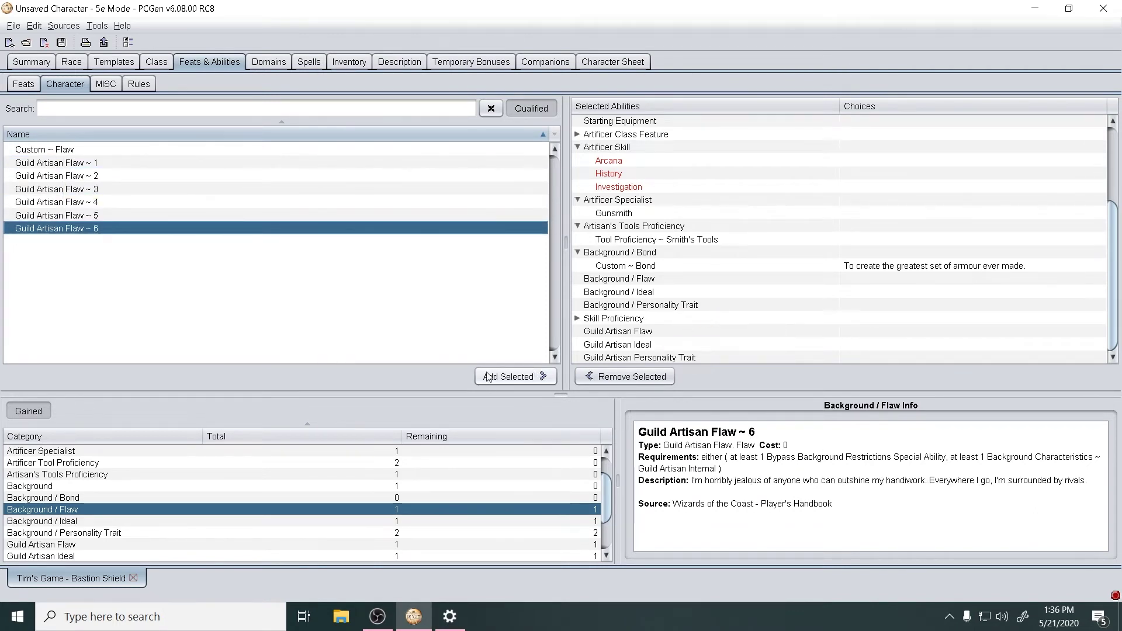
click(506, 377)
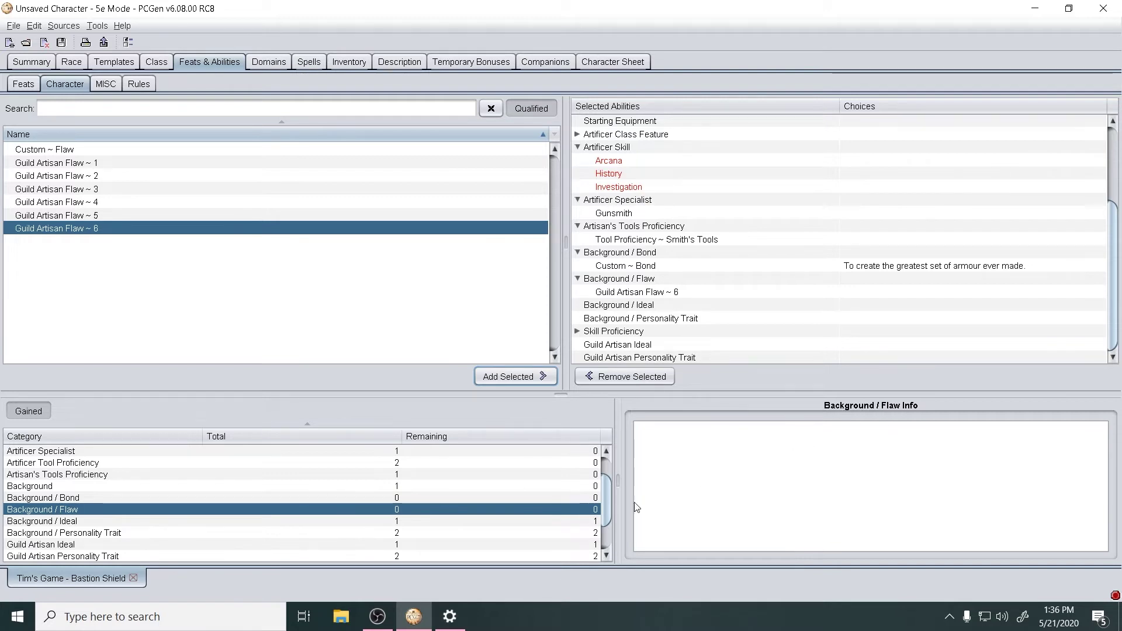
Review the Background / Ideal options against the chosen flaw and add Guild Artisan Ideal ~ 6 to the character.
click(61, 522)
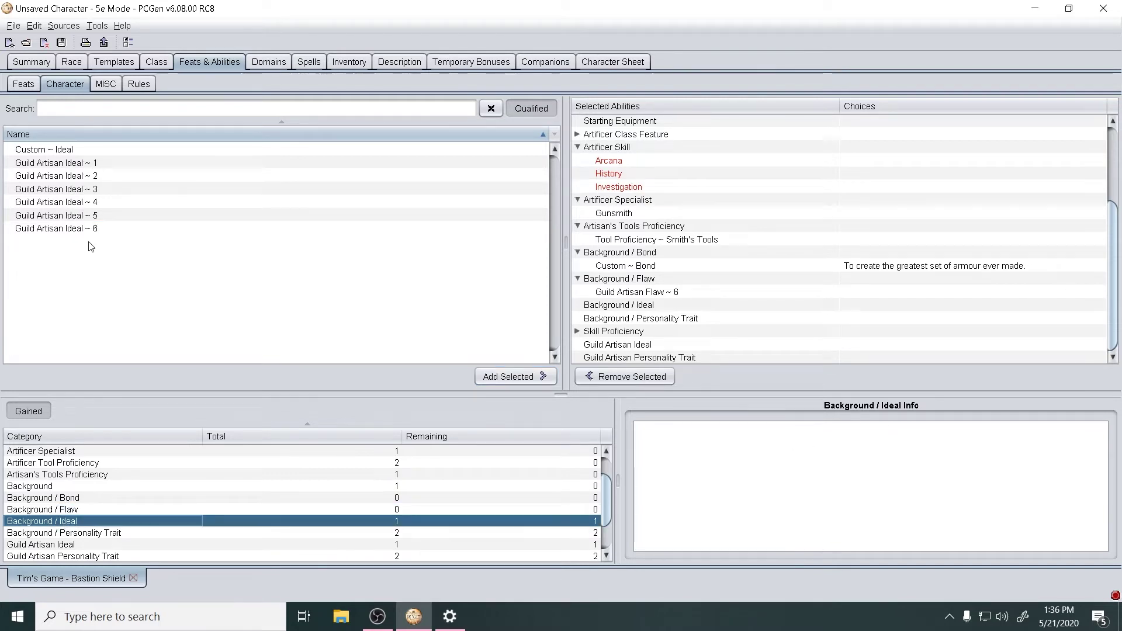
click(77, 150)
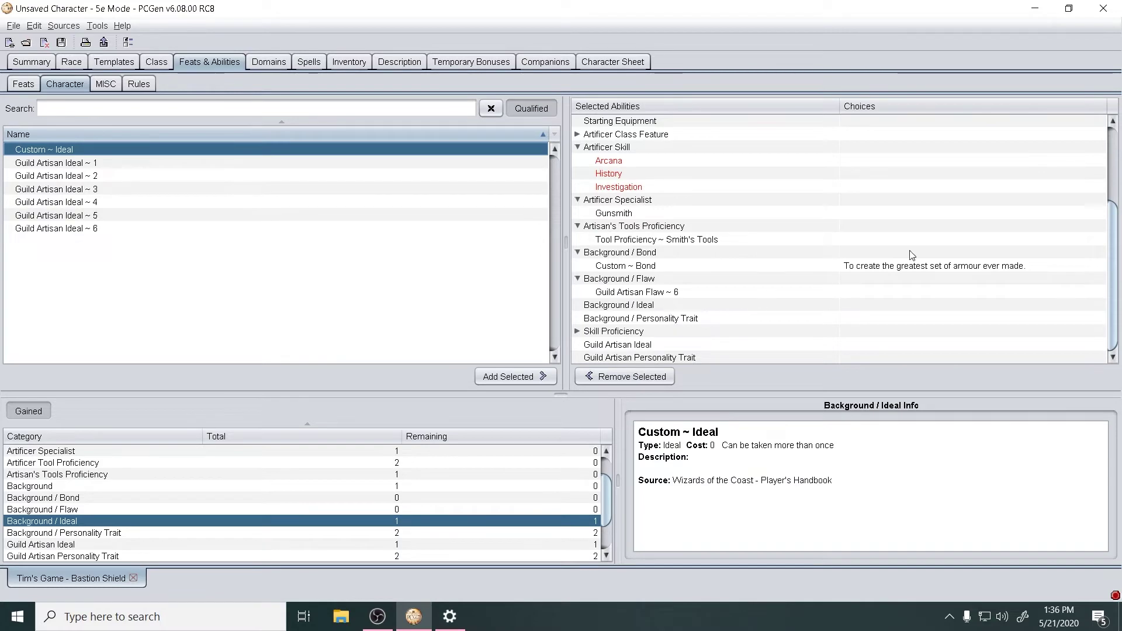
scroll(753, 312, up, 2)
scroll(753, 311, down, 2)
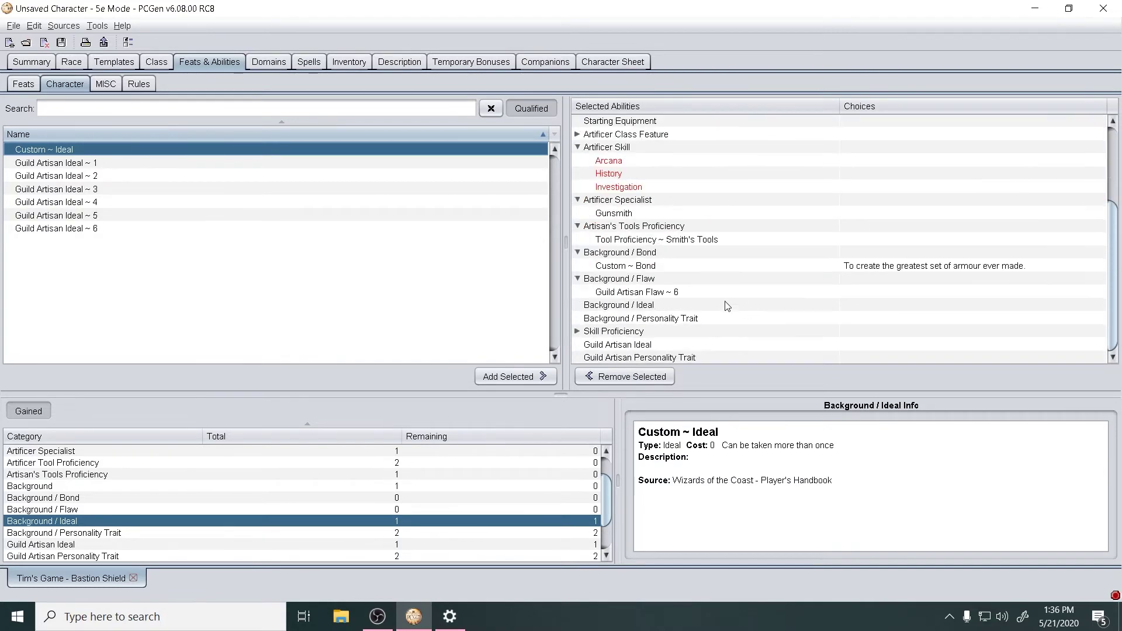
click(643, 293)
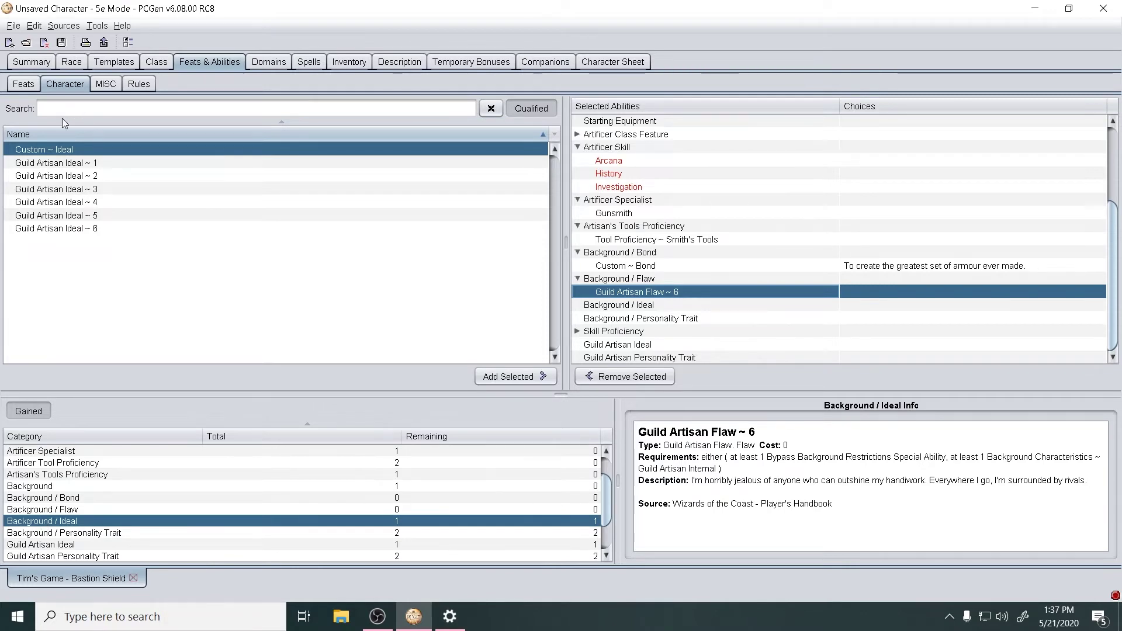
click(52, 163)
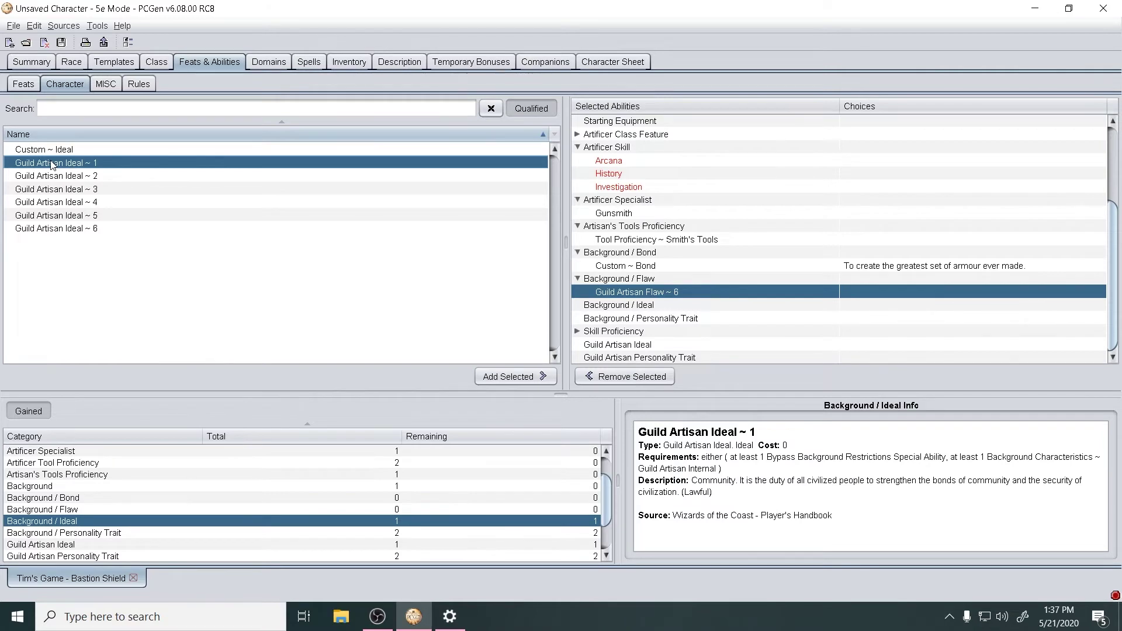
key(Down)
key(Down)
key(Down)
key(Down)
key(Down)
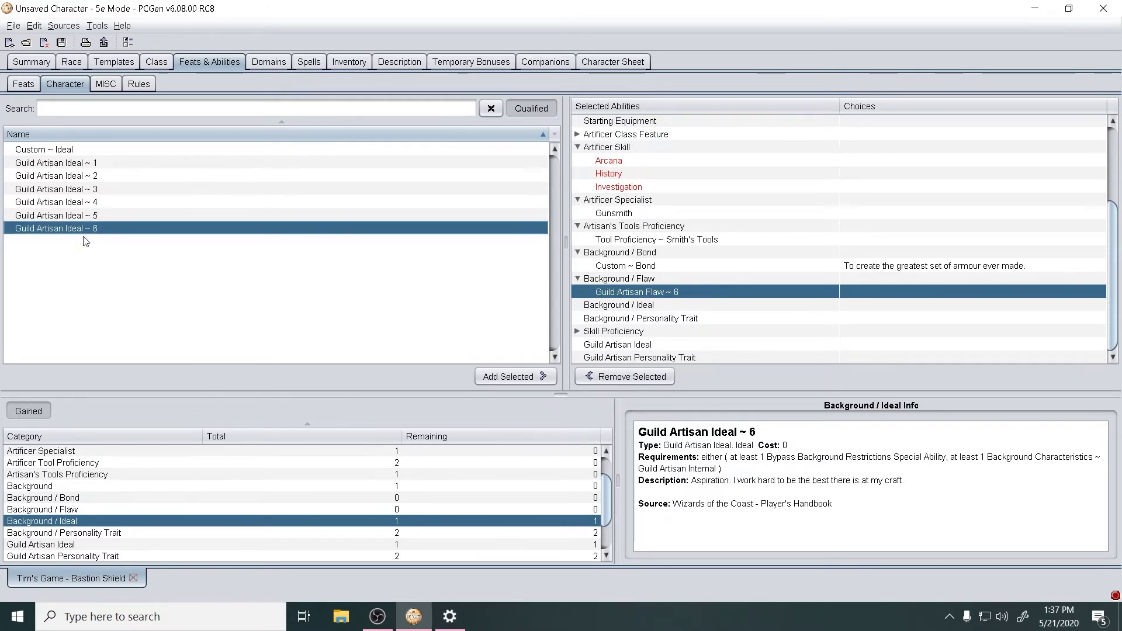
double_click(70, 229)
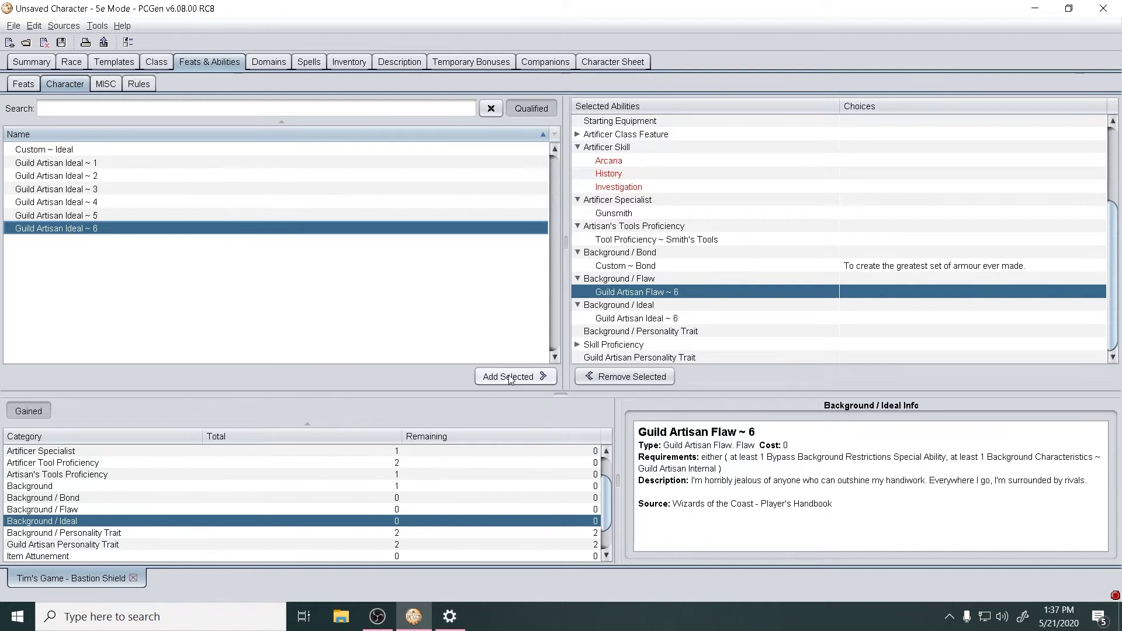
Show the Background / Personality Trait choices and read the descriptions of Guild Artisan Personality Traits 1 to 8.
click(71, 534)
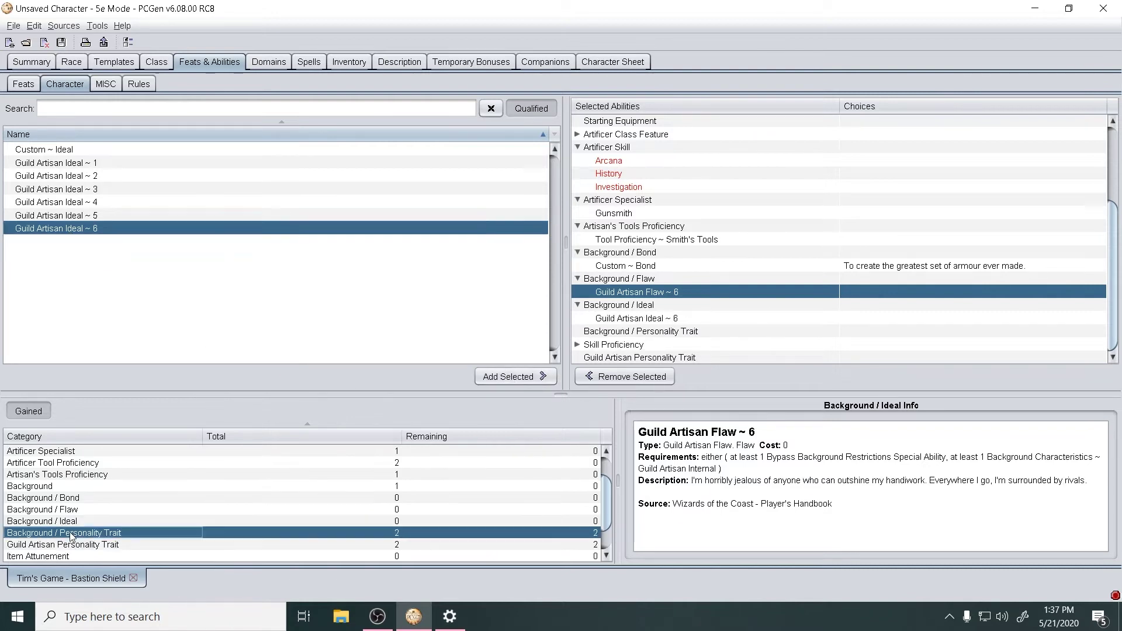
click(111, 163)
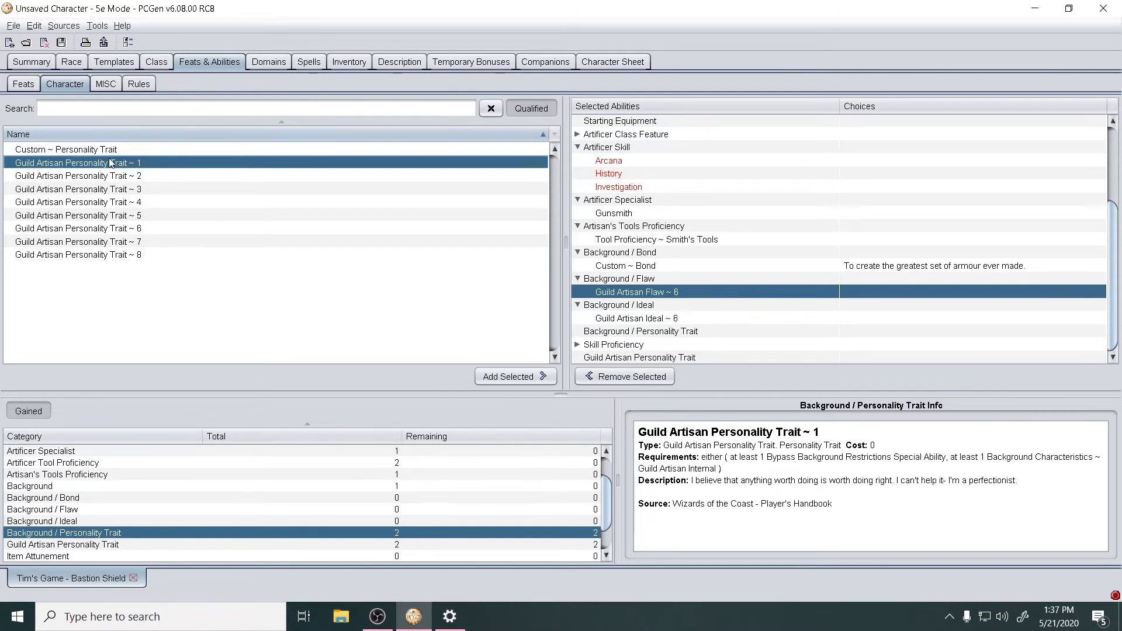
key(Down)
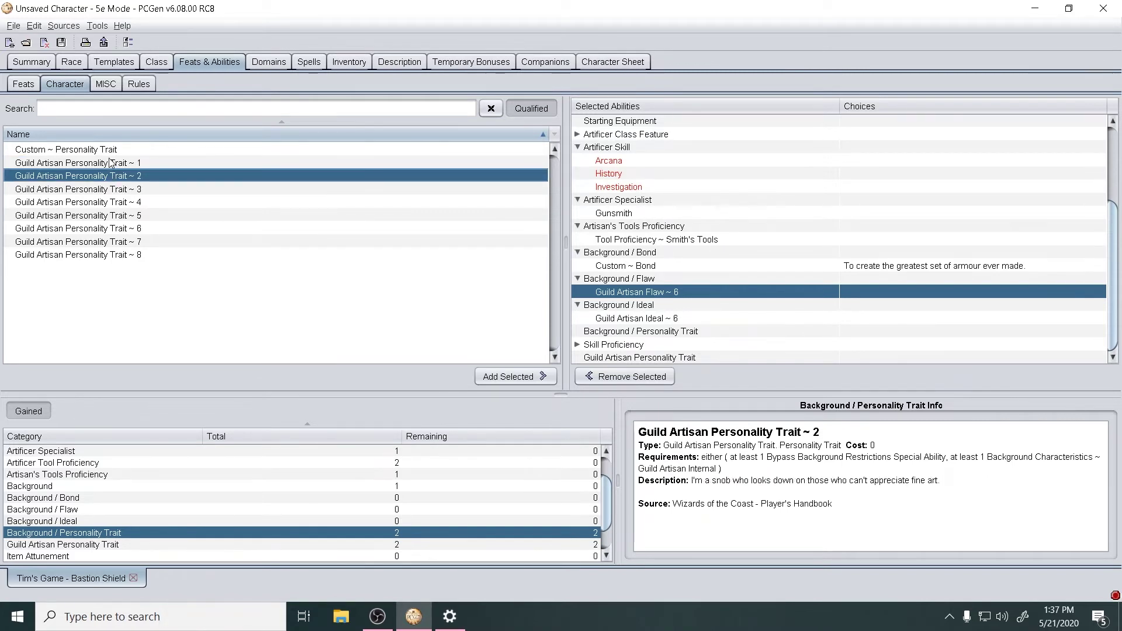
key(Down)
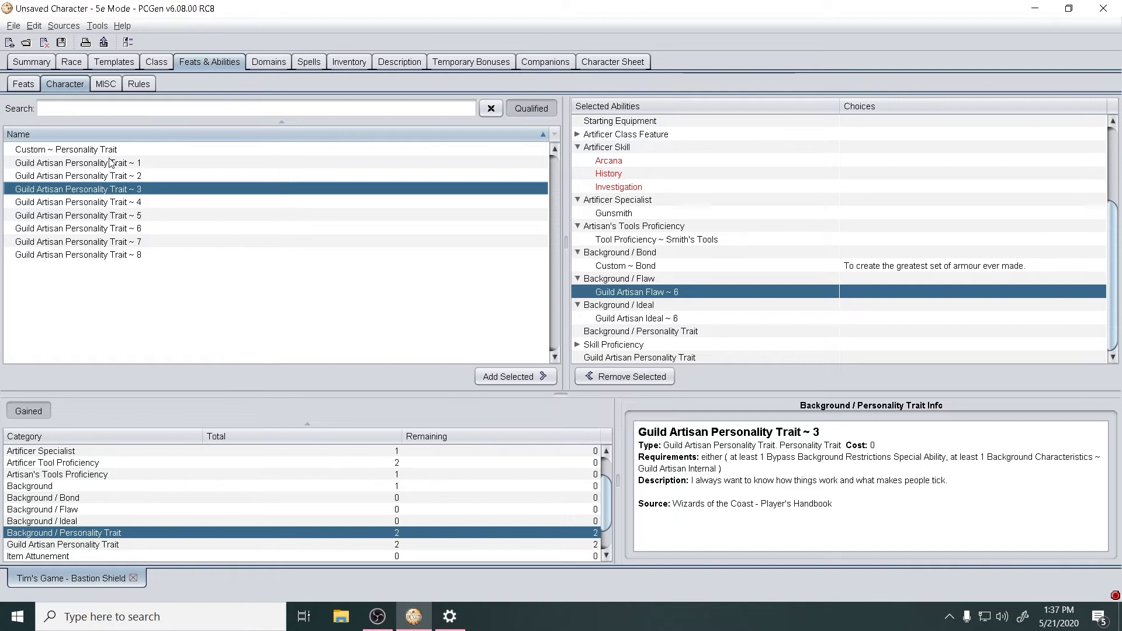
key(Down)
key(Down)
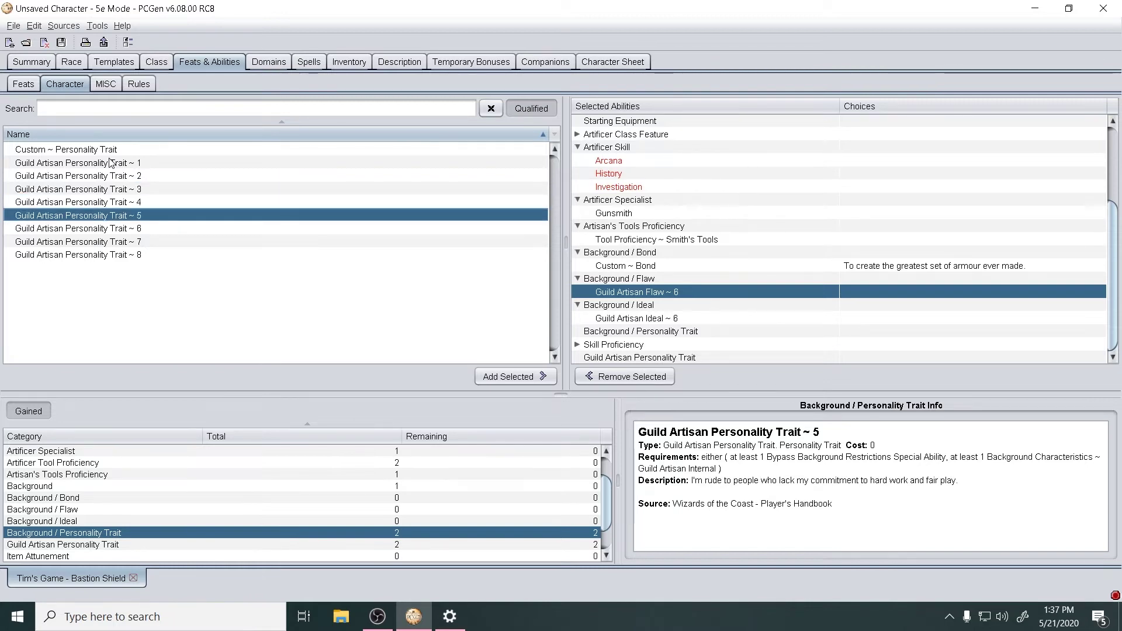
key(Down)
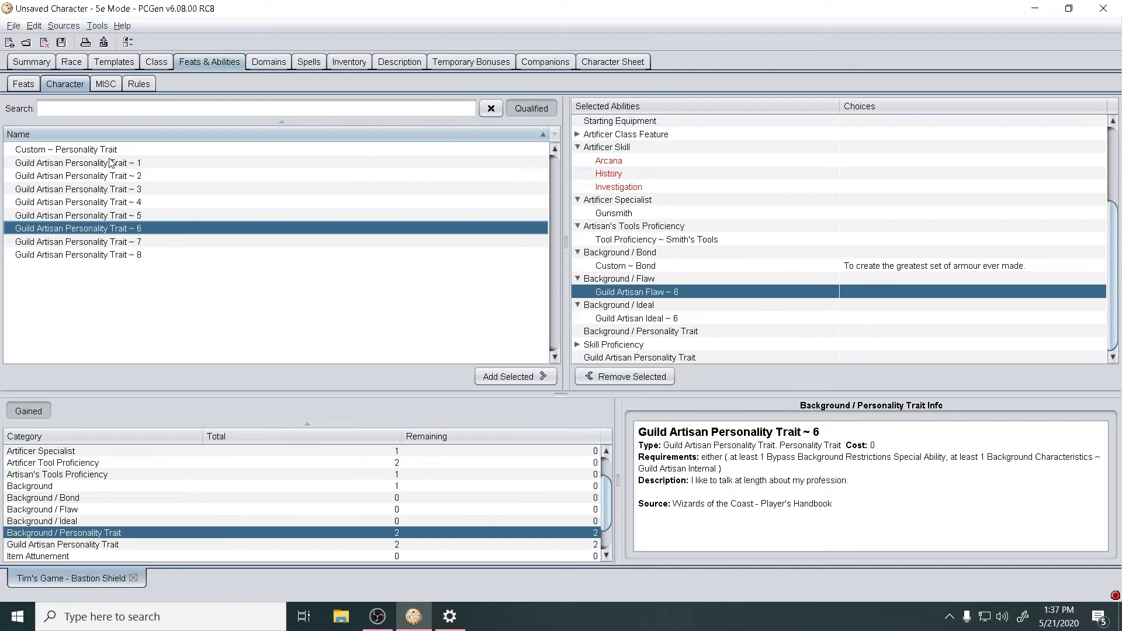
key(Down)
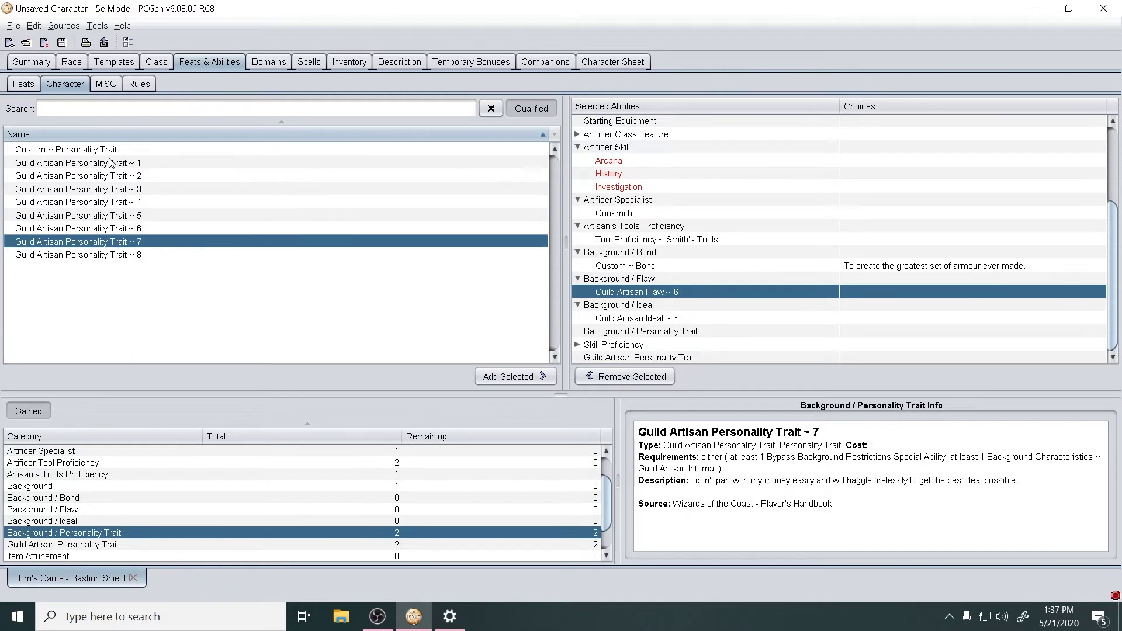
key(Down)
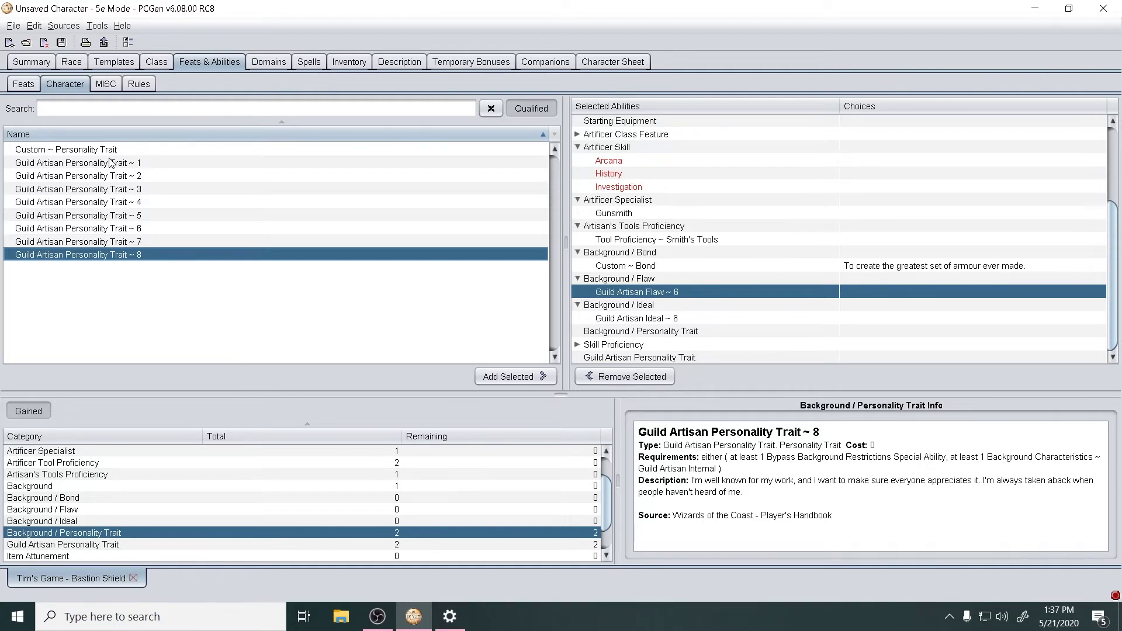
Go back through the personality traits and add Guild Artisan Personality Trait ~ 3 to the character.
key(Up)
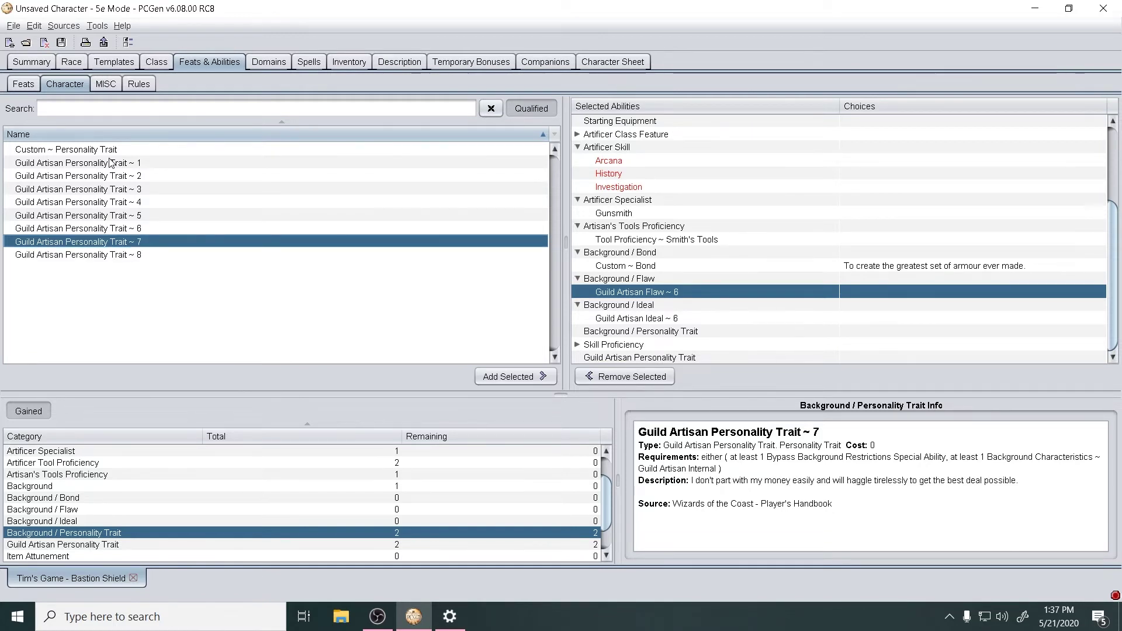
key(Up)
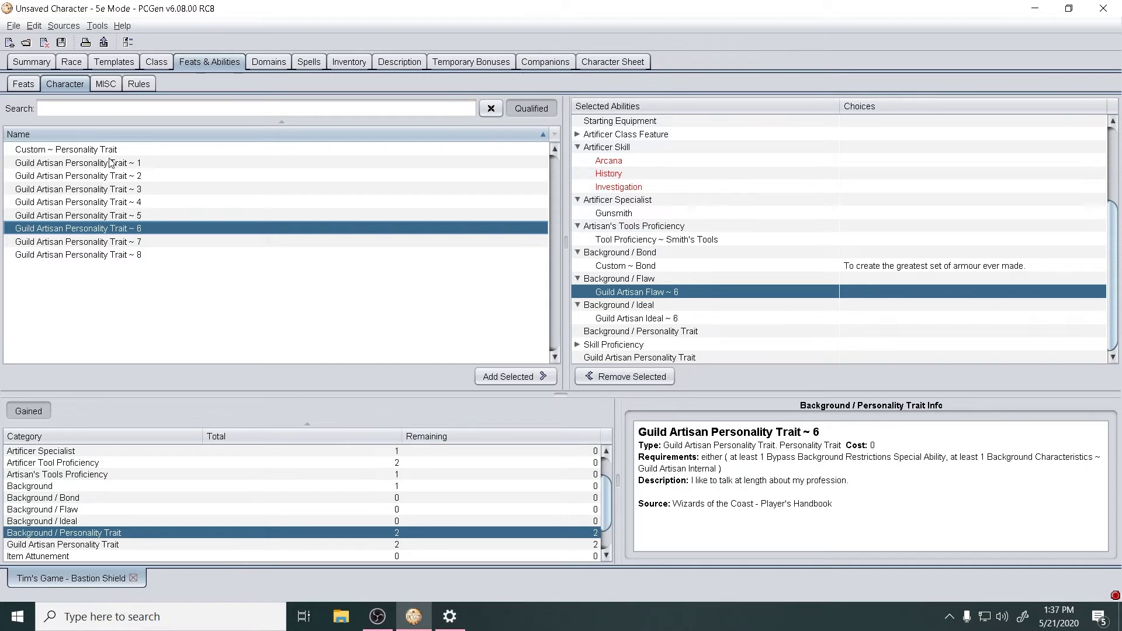
key(Up)
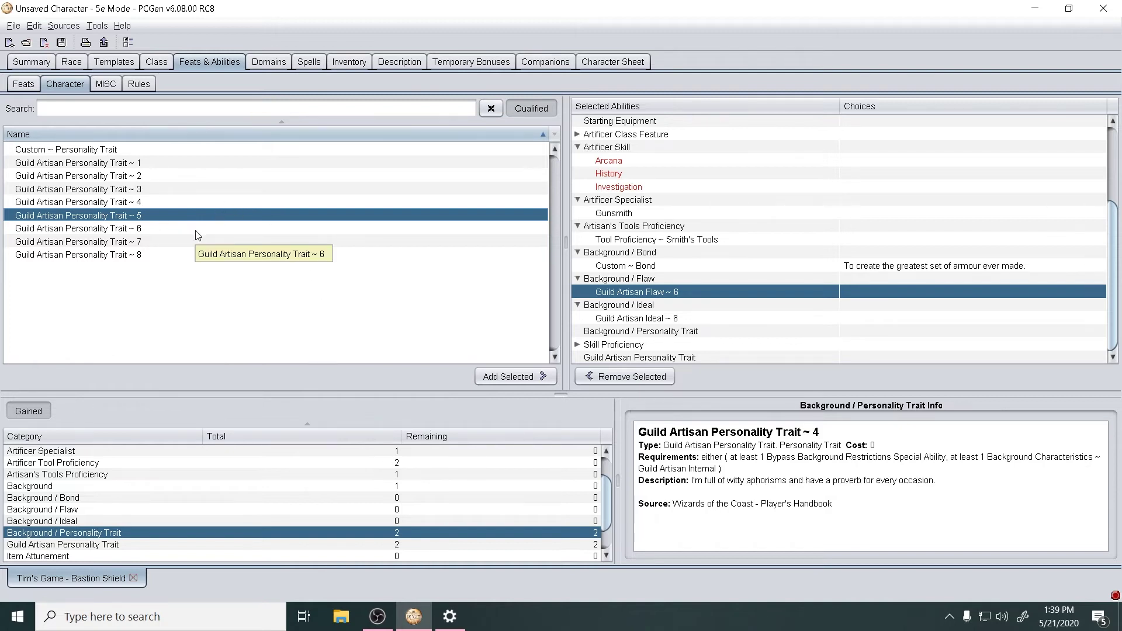
key(Up)
key(Up)
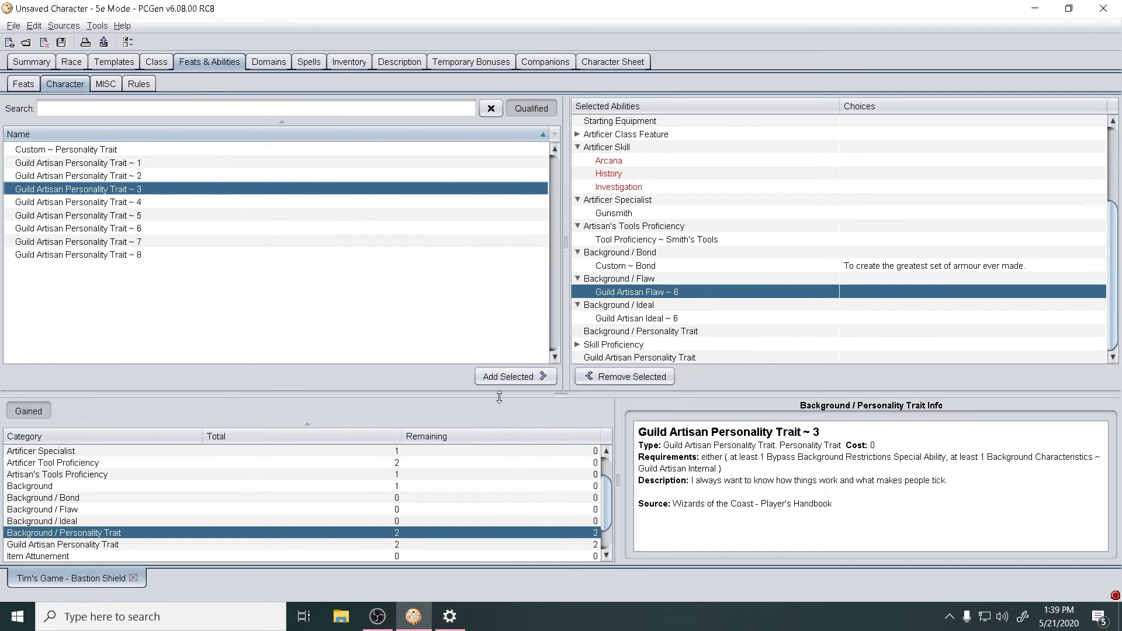
click(542, 376)
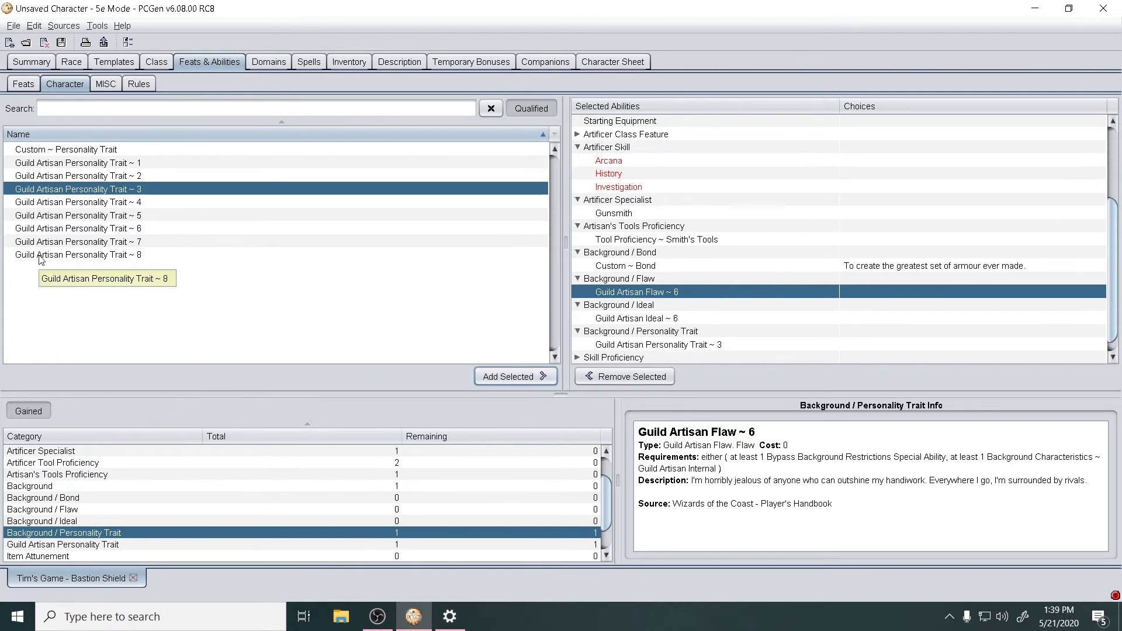
Compare the first two personality traits and add Guild Artisan Personality Trait ~ 1 as the second trait.
click(106, 155)
click(108, 164)
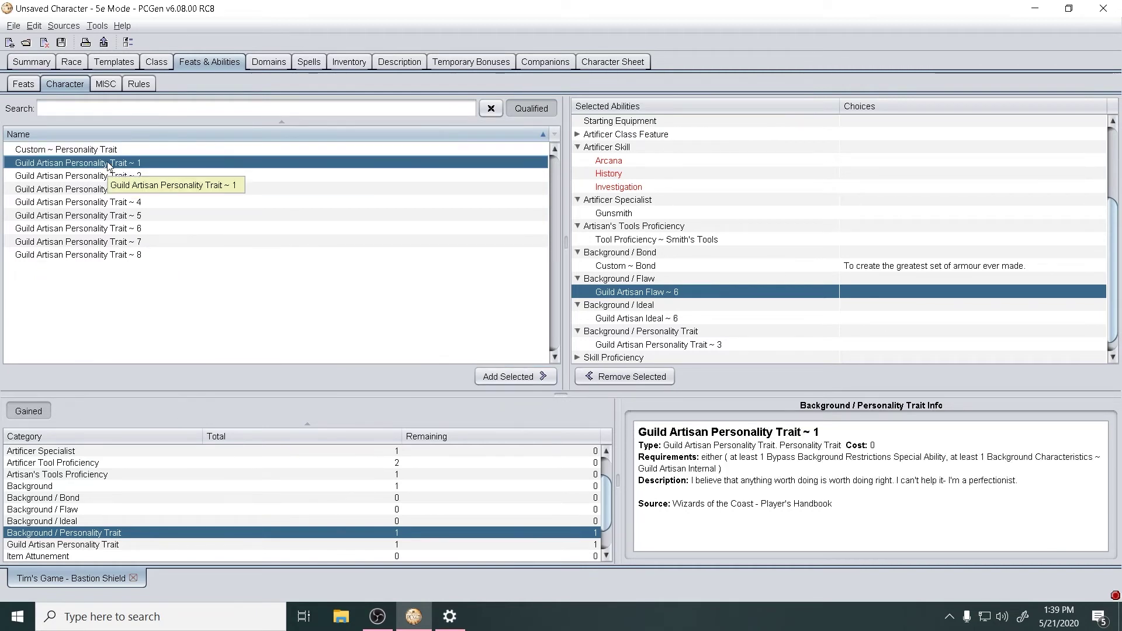
click(108, 175)
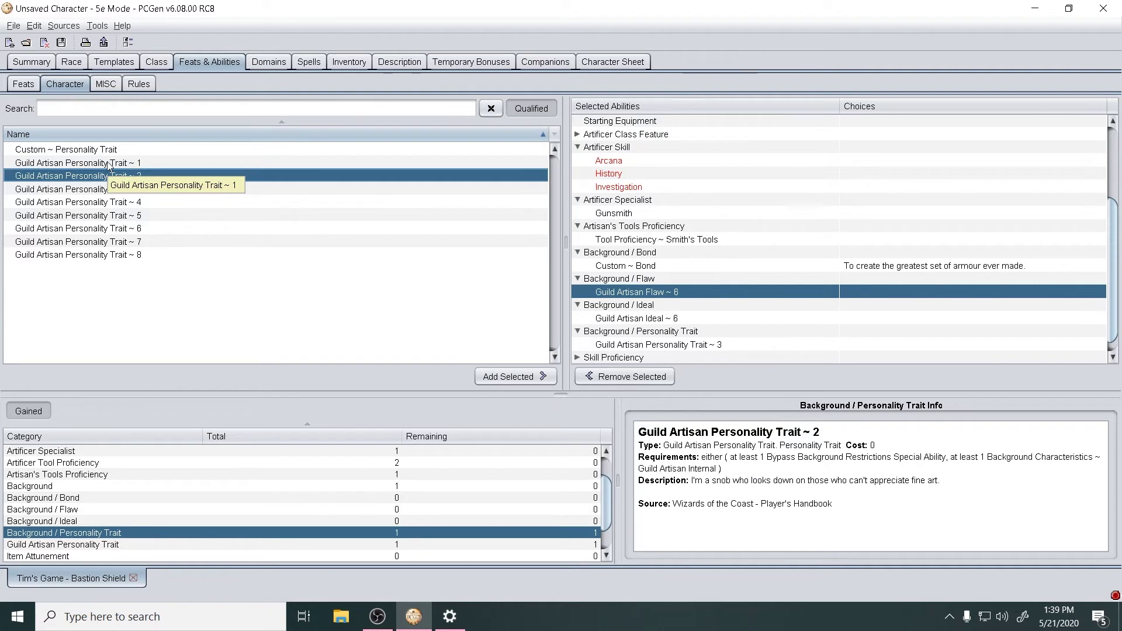
click(107, 162)
click(509, 377)
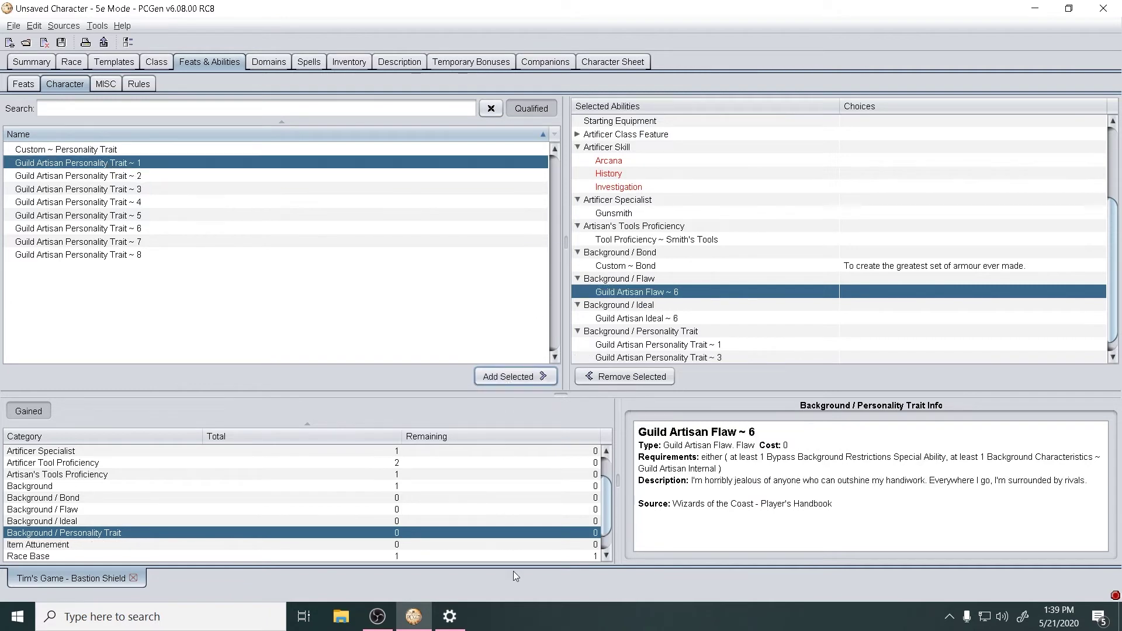
Compare the two Race Base options and add Warforged Base ~ Races of Eberron to the character.
scroll(352, 513, down, 1)
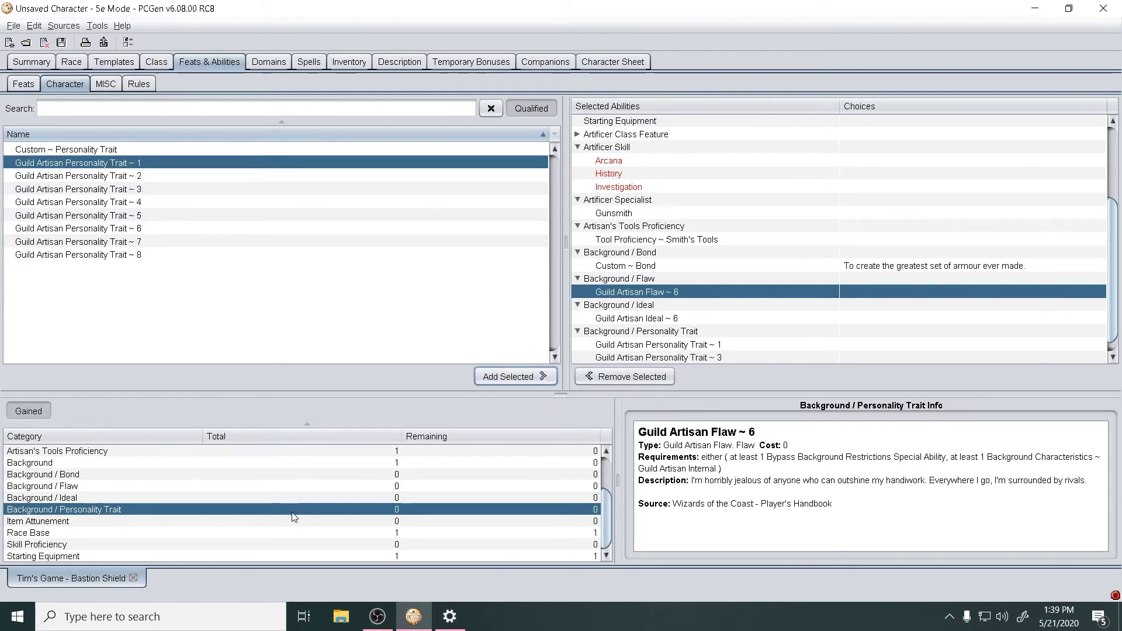
click(287, 535)
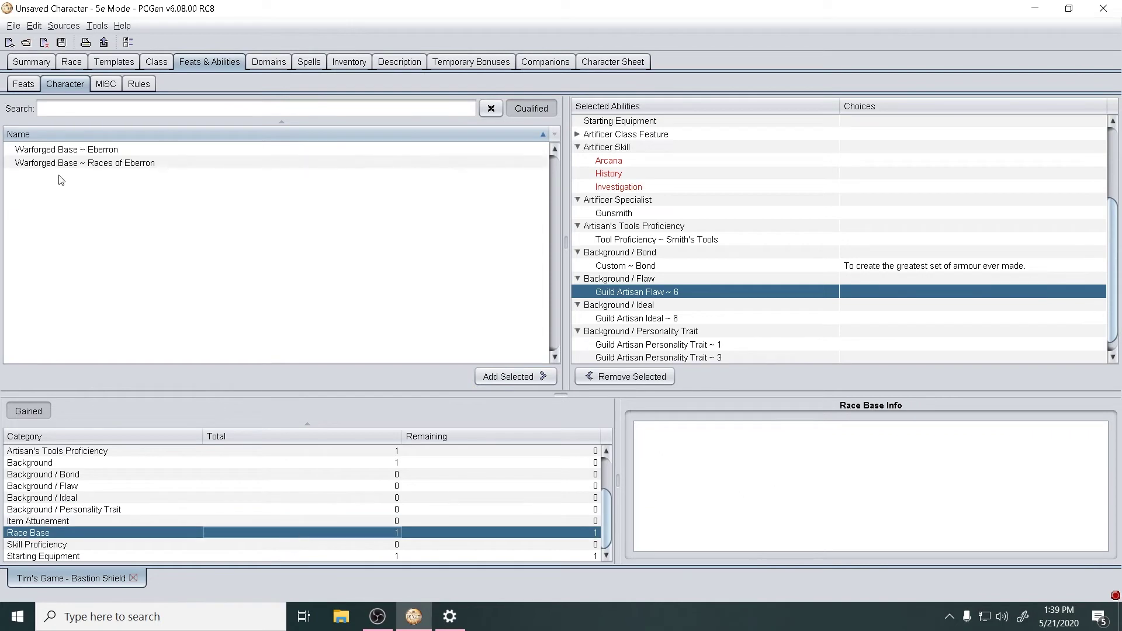
click(79, 164)
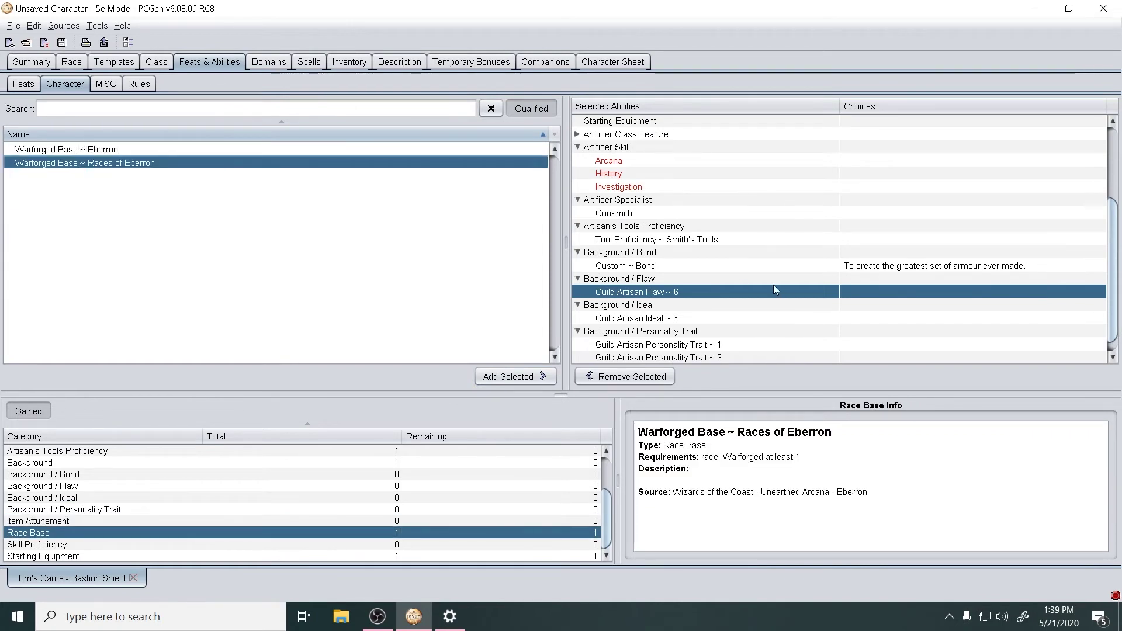
key(Up)
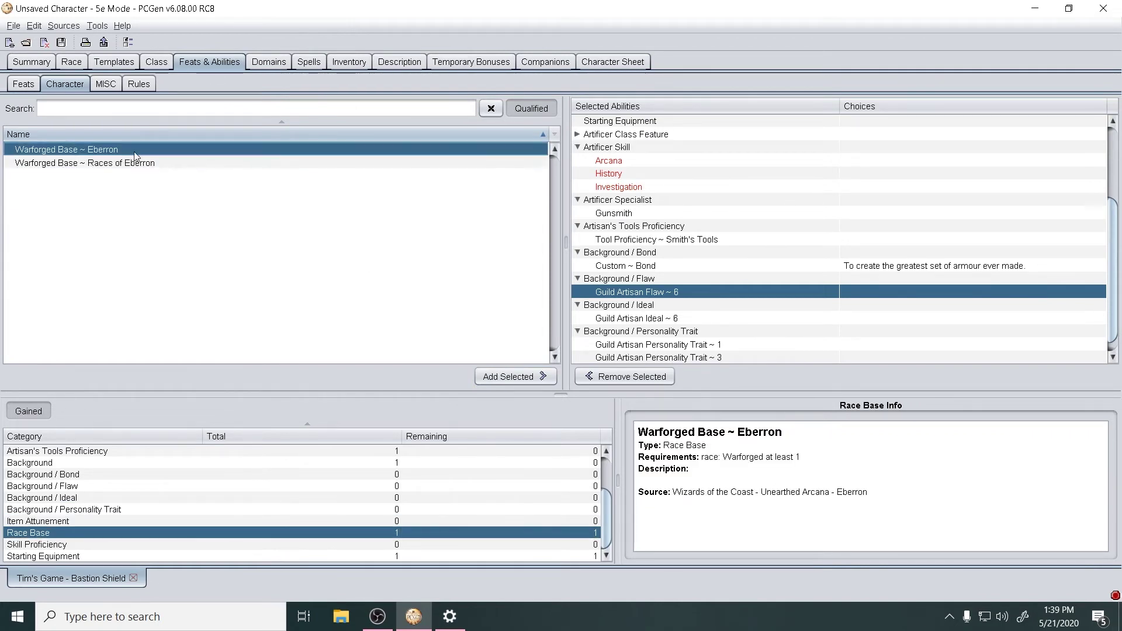
key(Down)
key(Up)
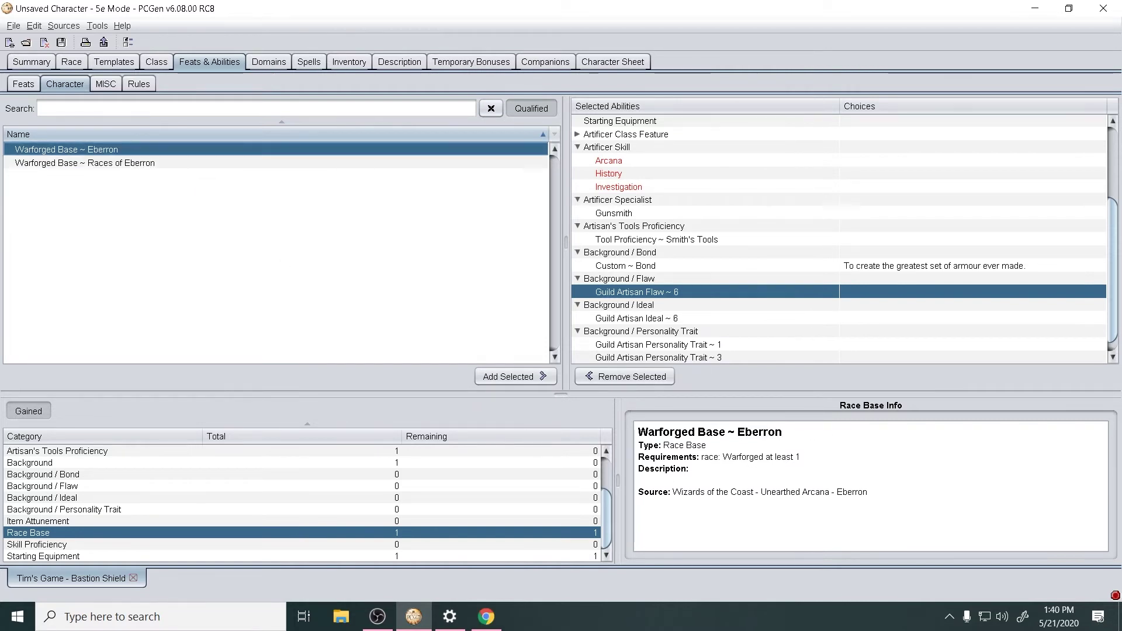
click(82, 164)
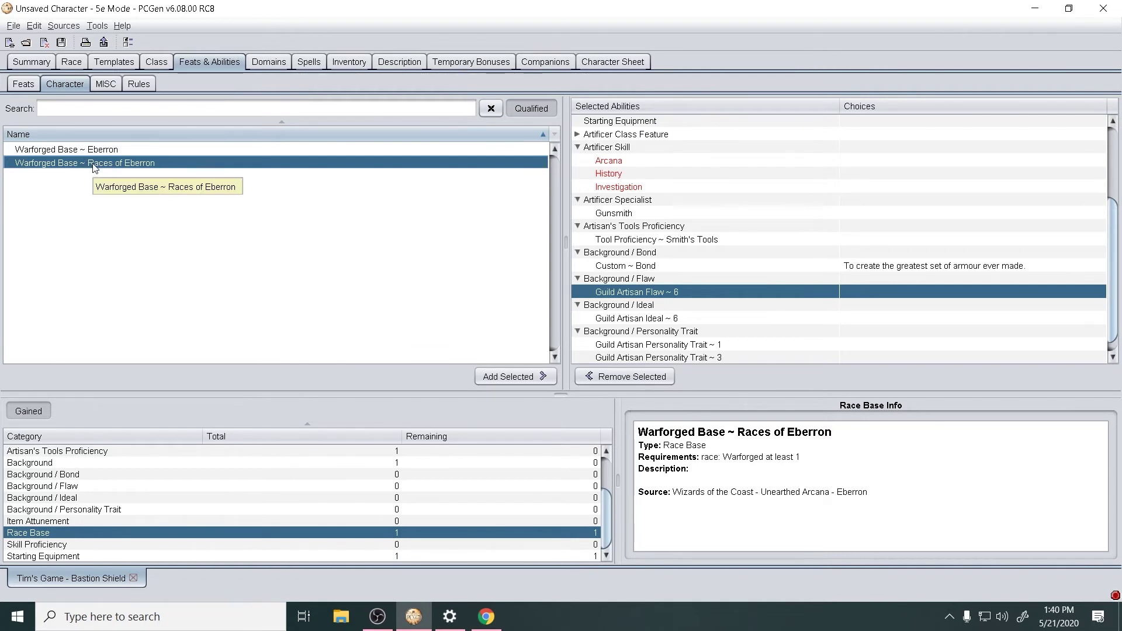
double_click(94, 165)
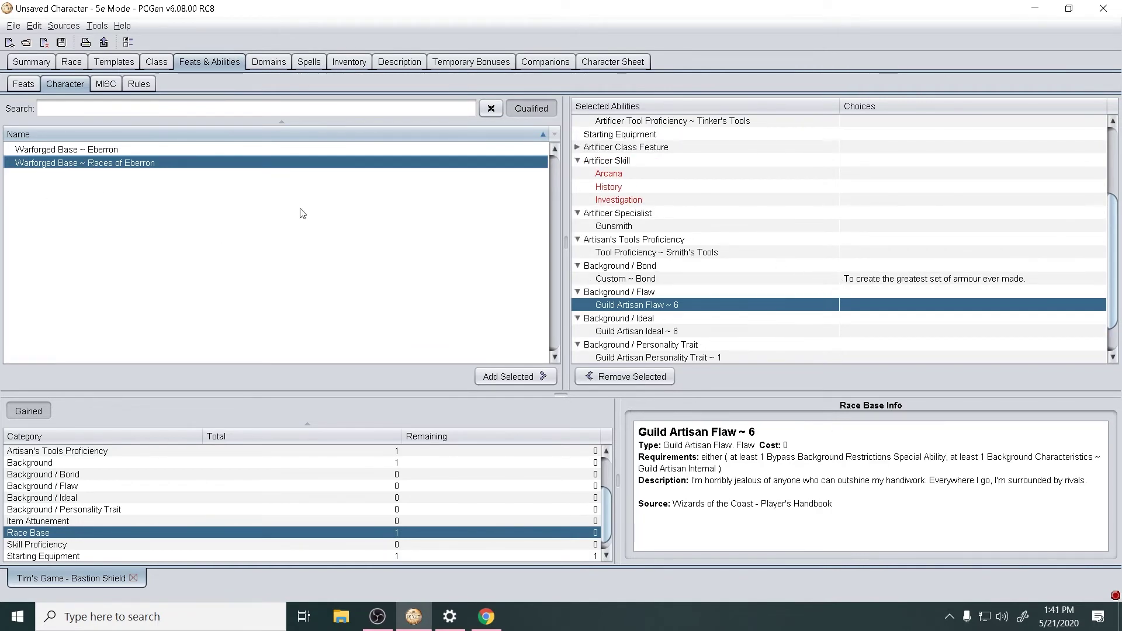
Look through the unfilled Starting Equipment and Warforged Subrace choices and add the Envoy subrace to the character.
scroll(648, 276, down, 5)
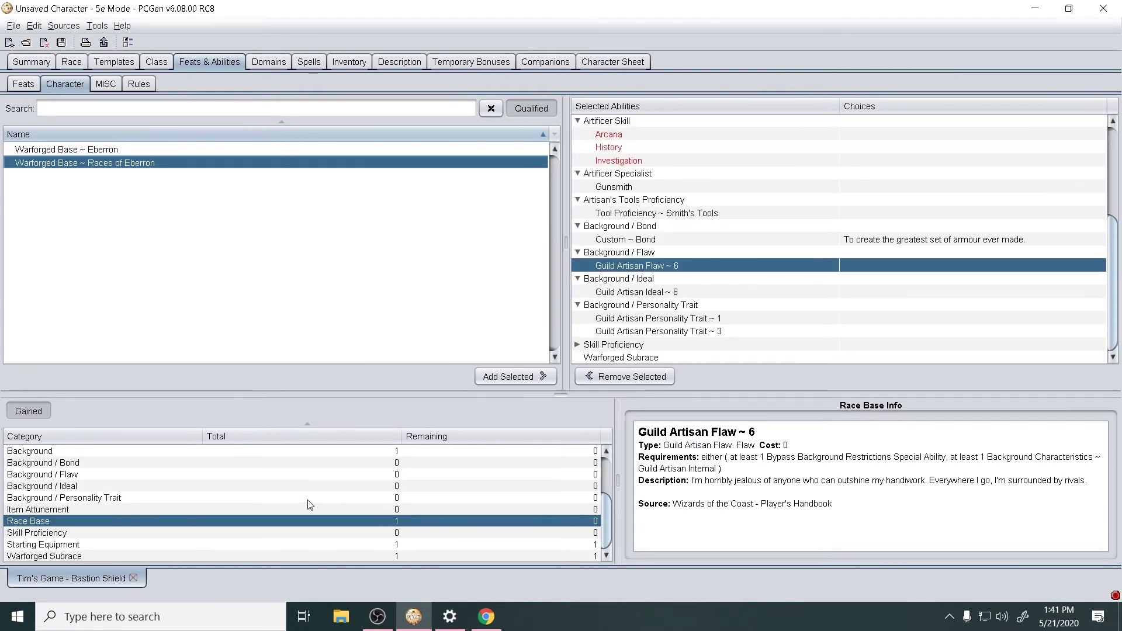
click(290, 554)
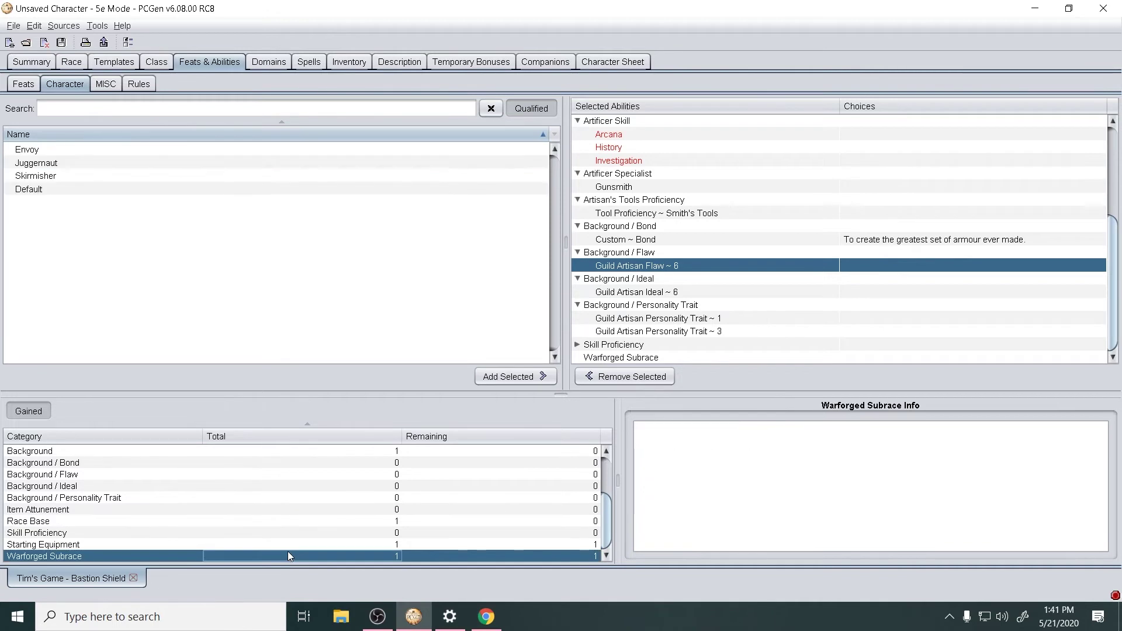
click(284, 544)
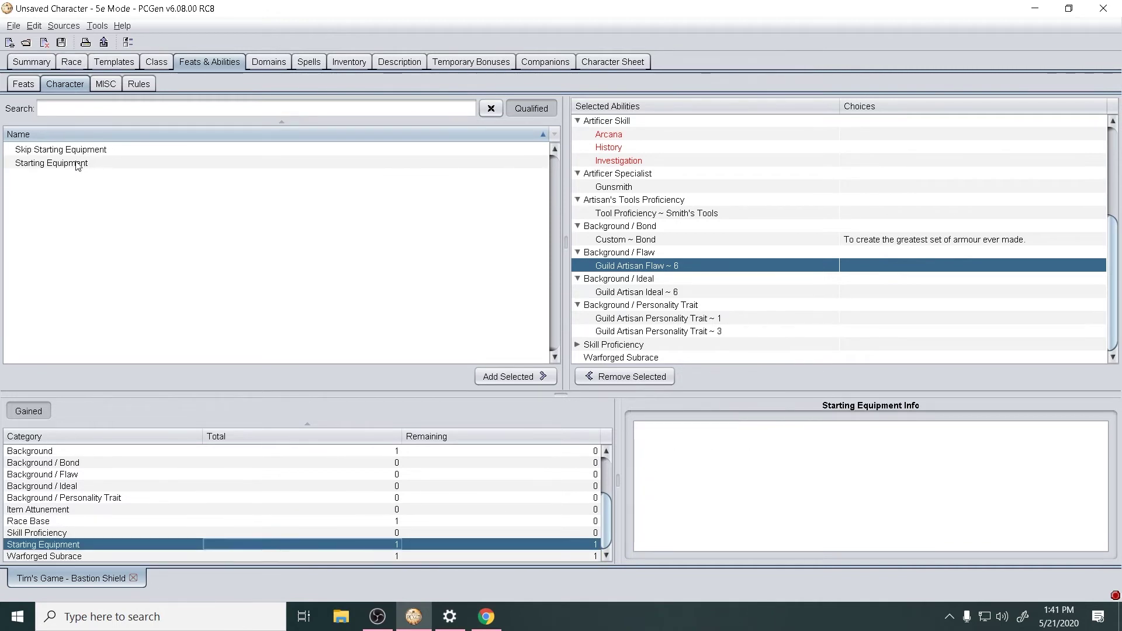
click(91, 556)
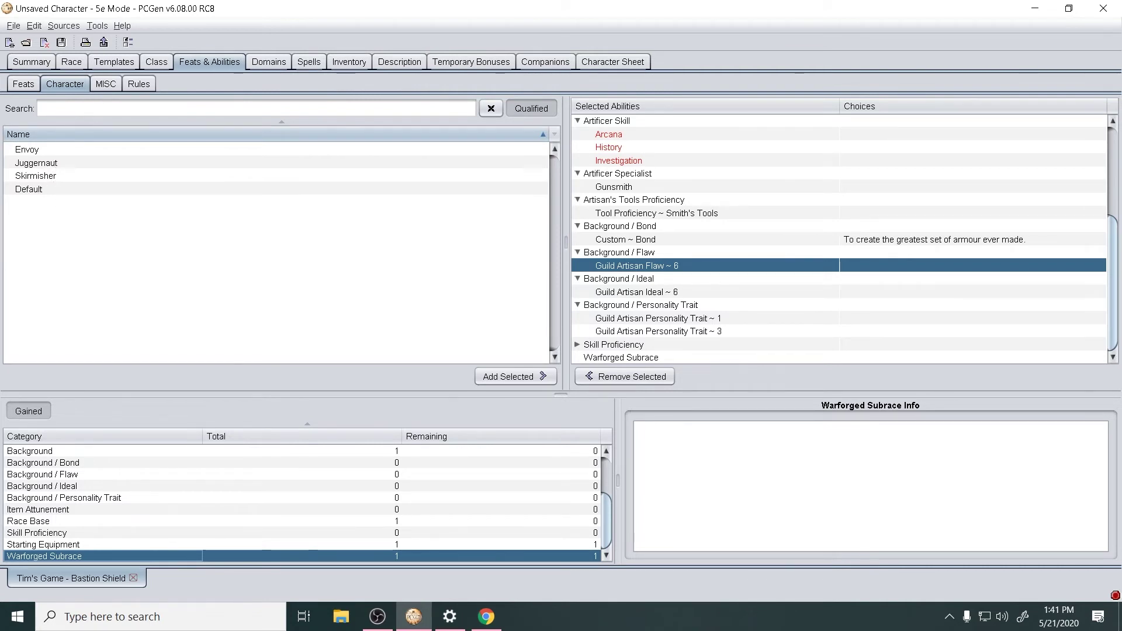
double_click(29, 150)
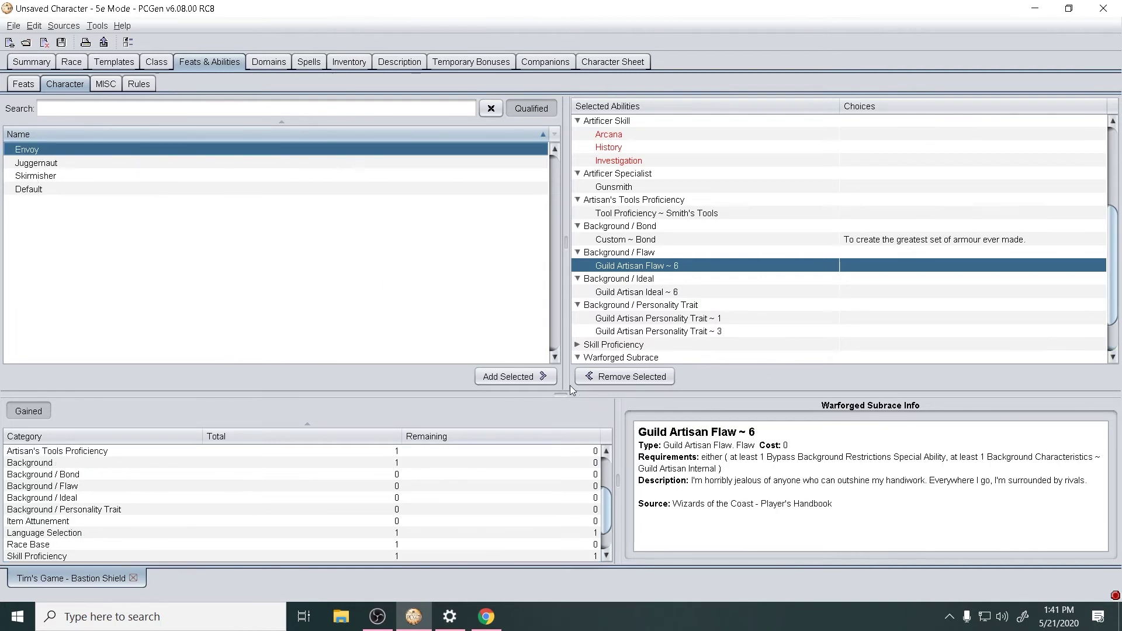
Examine the available choices for Race Base, Language Selection and Ability Score Increase +1.
click(484, 511)
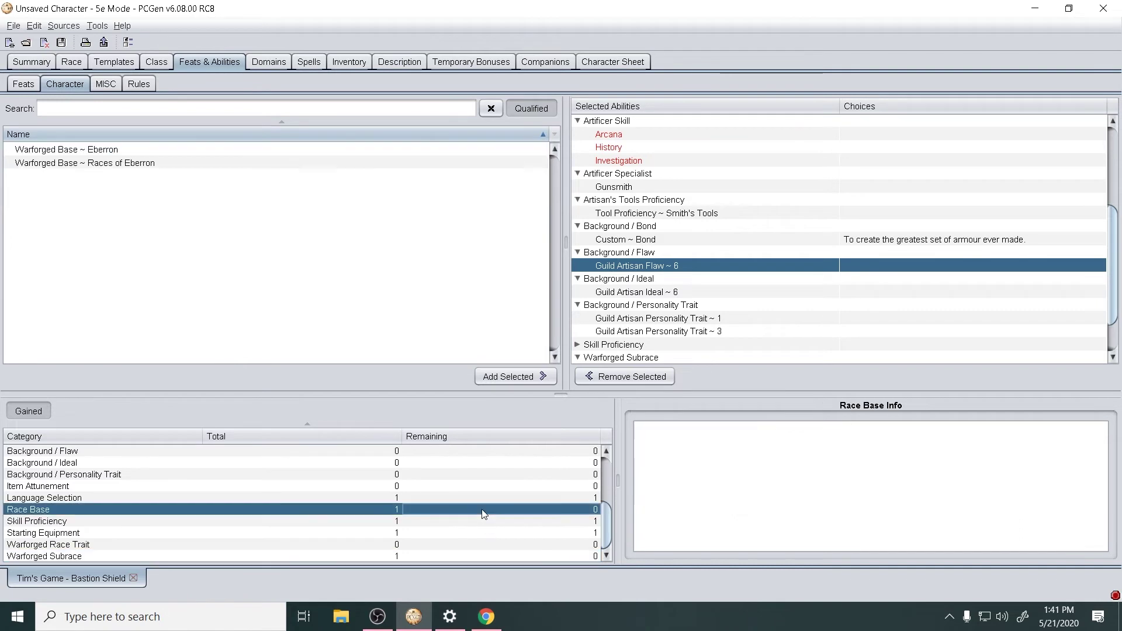
click(474, 497)
scroll(484, 501, up, 3)
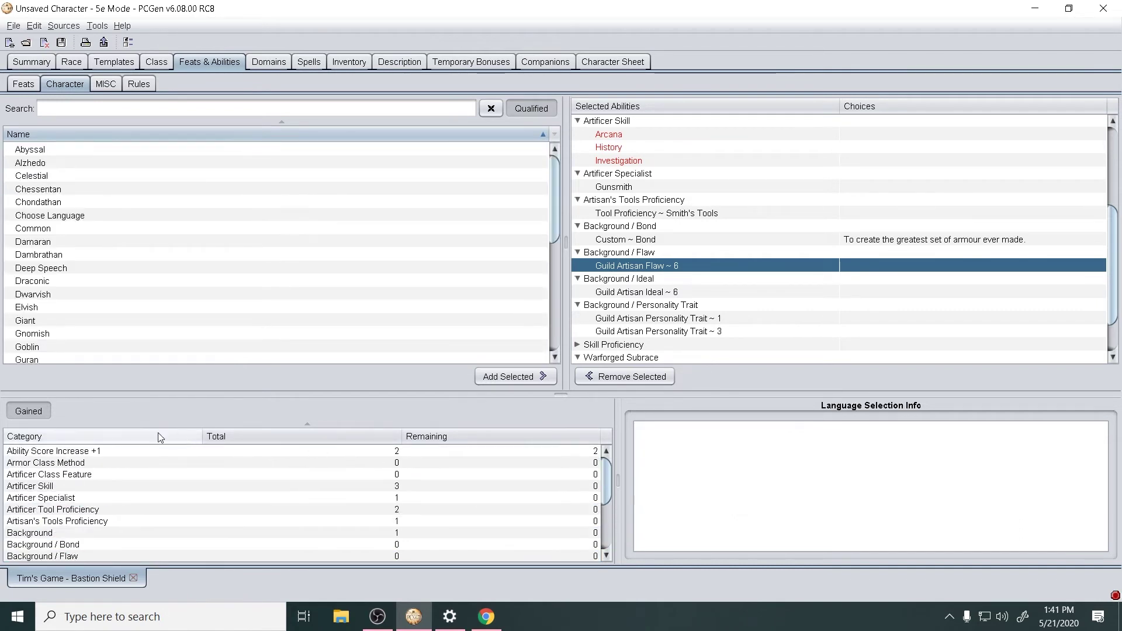
click(118, 450)
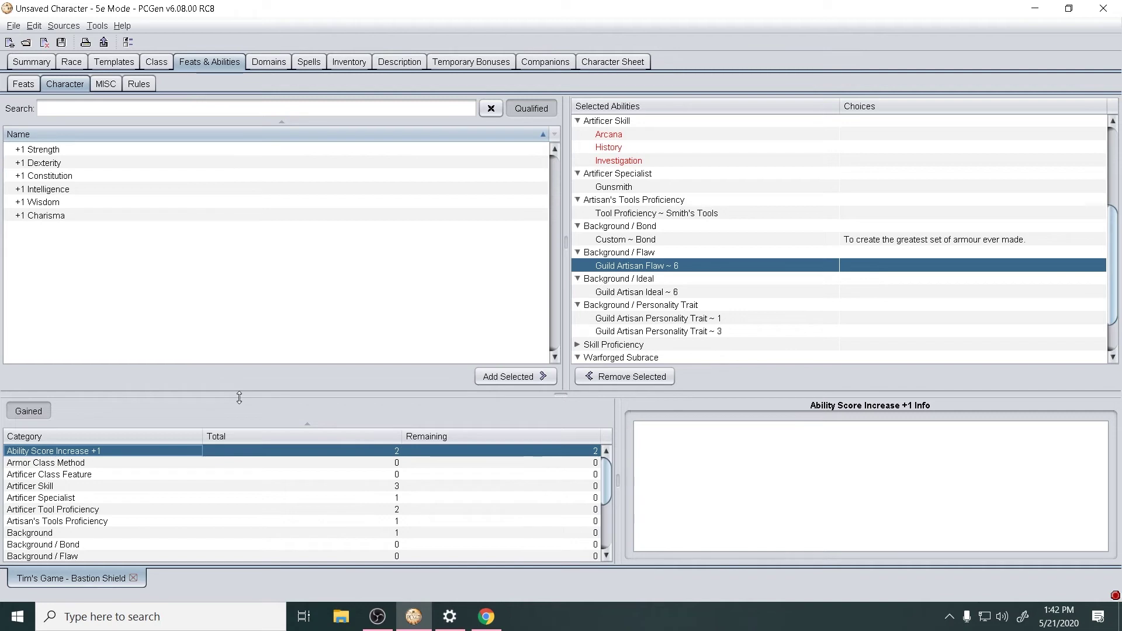
scroll(388, 543, down, 3)
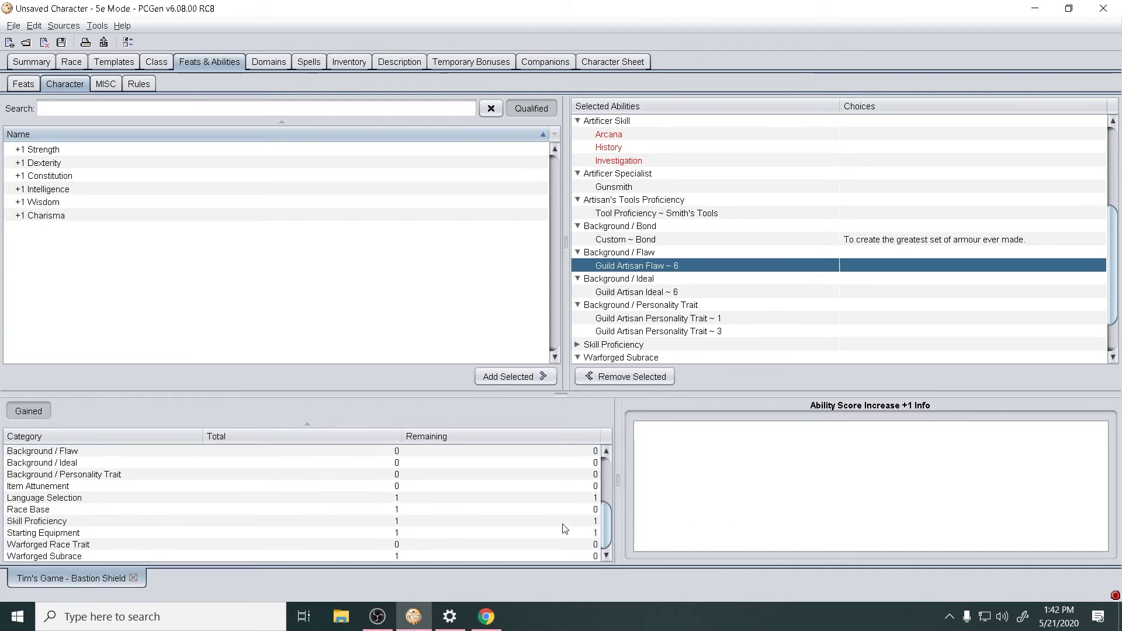
Browse the available languages, add Gnomish as the Language Selection, and add Perception as the Skill Proficiency.
click(389, 497)
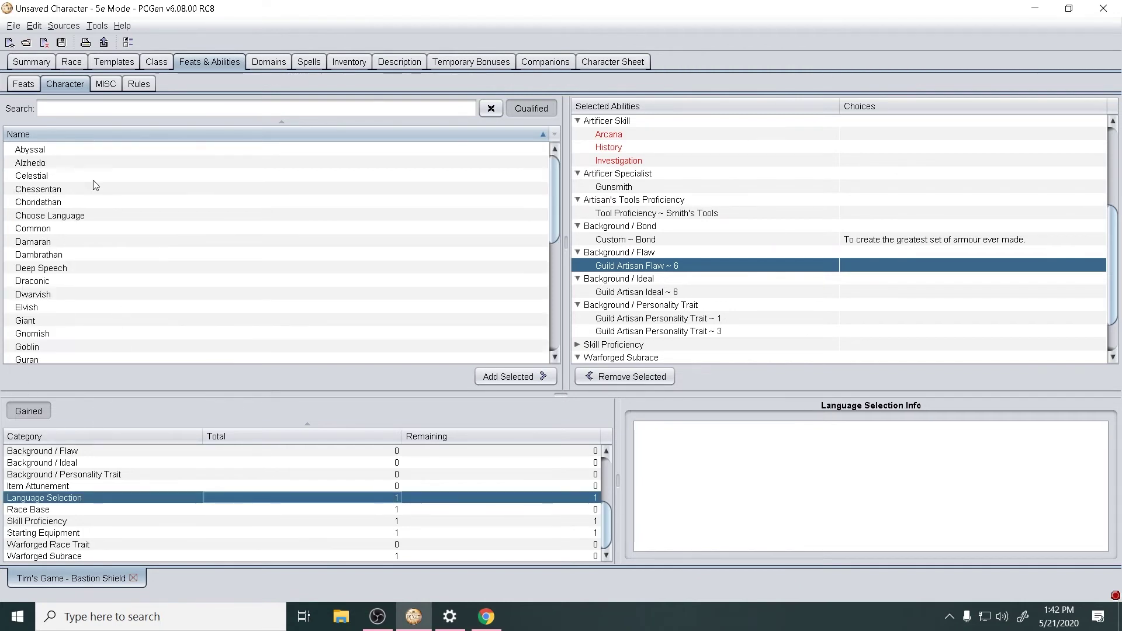
scroll(94, 184, down, 4)
scroll(49, 268, up, 4)
scroll(56, 273, down, 1)
scroll(55, 273, down, 2)
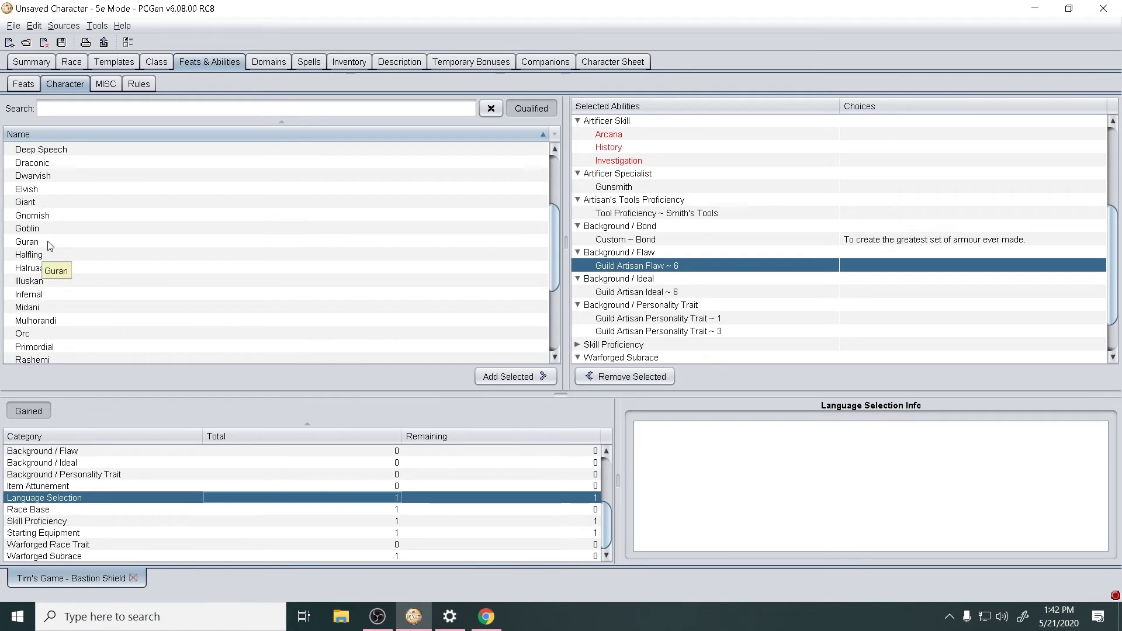
scroll(76, 283, down, 4)
scroll(76, 286, up, 7)
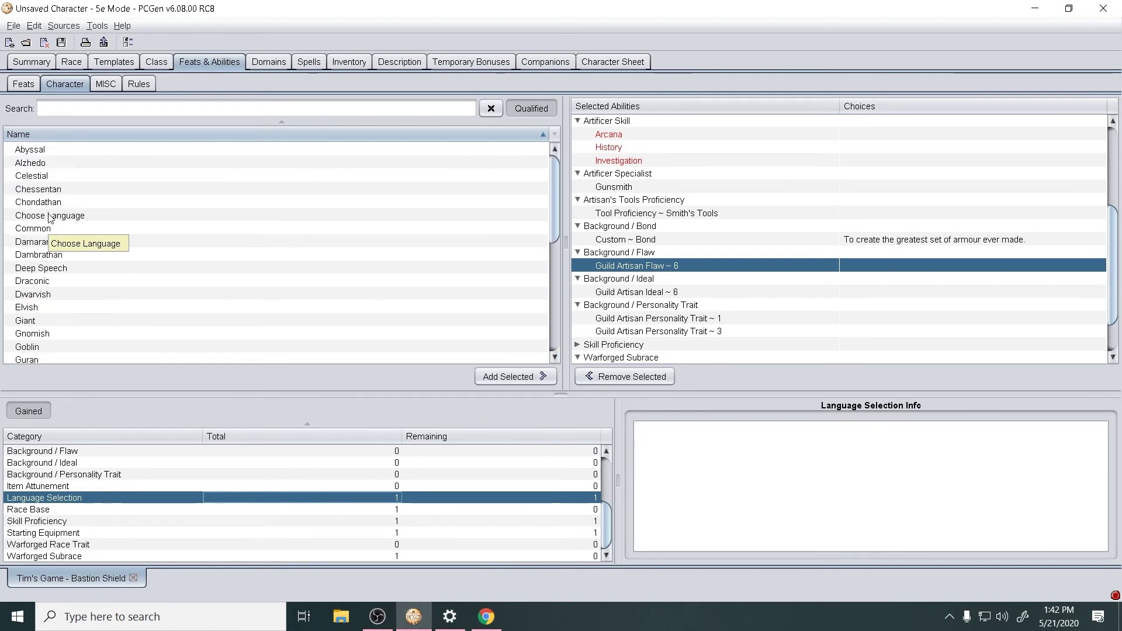
scroll(44, 344, down, 1)
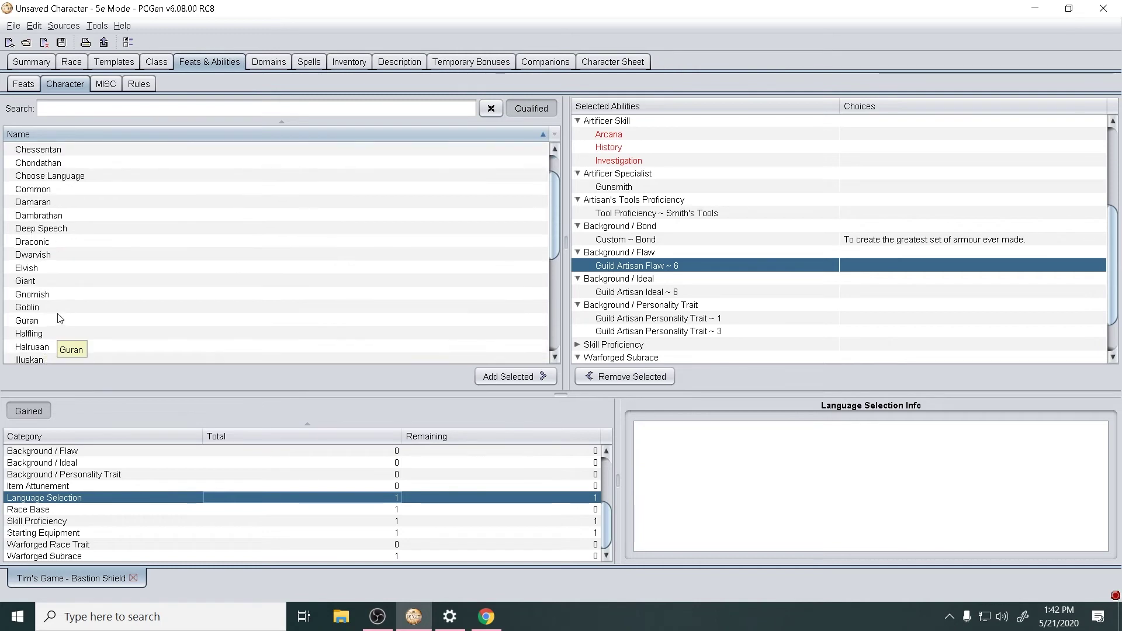
double_click(35, 294)
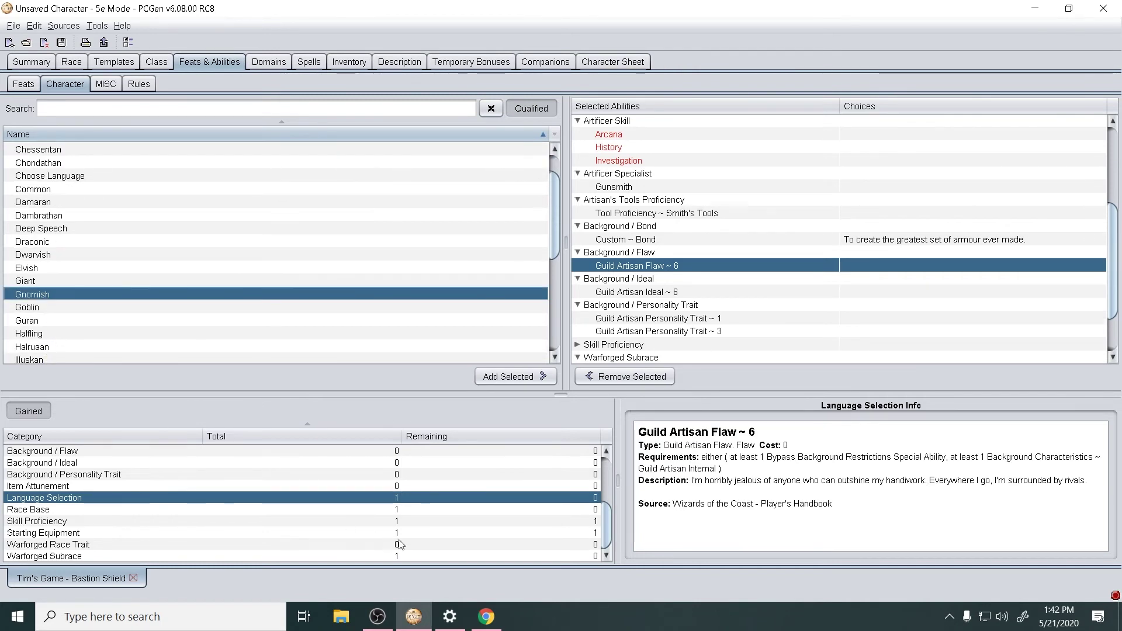
click(409, 520)
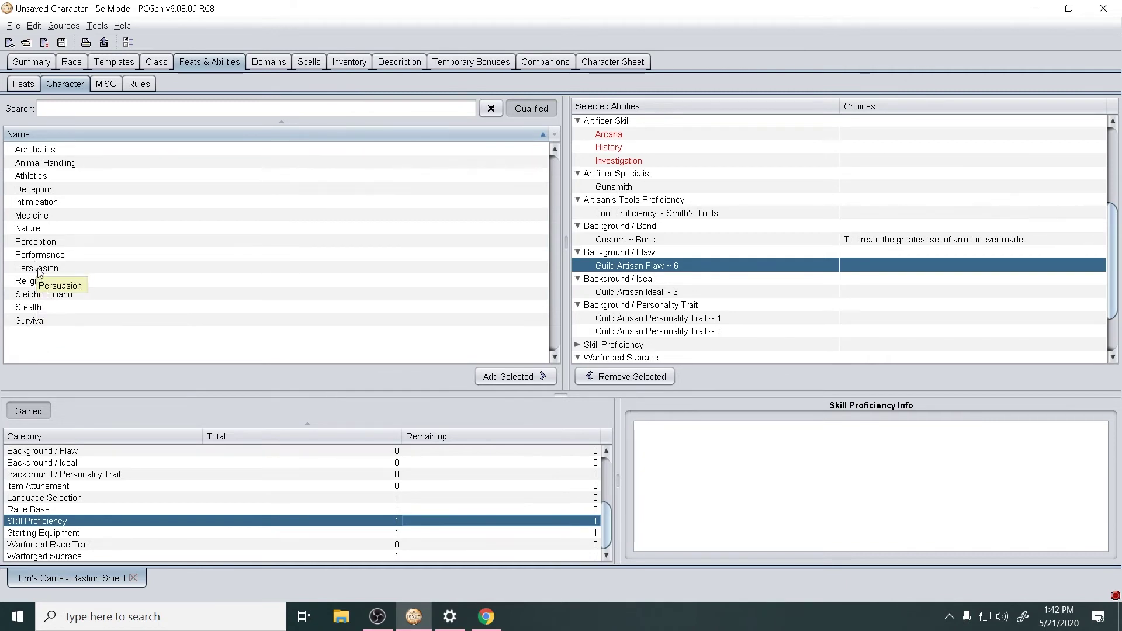
double_click(40, 241)
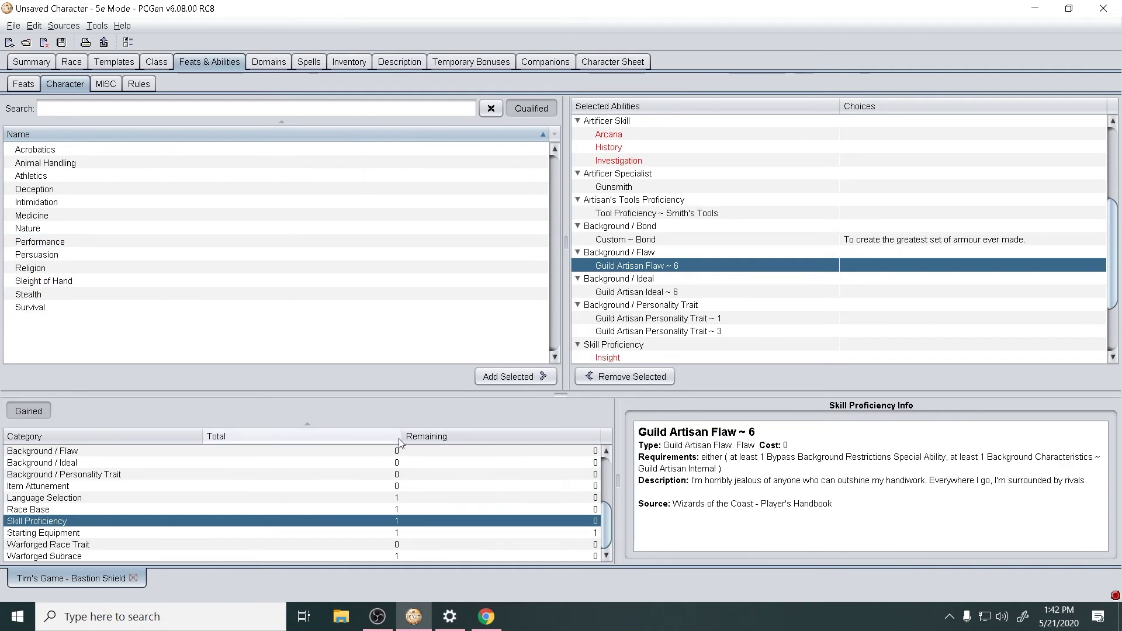
Add Starting Equipment to the character, choosing Two simple weapons and Scale Mail for the Artificer.
click(140, 532)
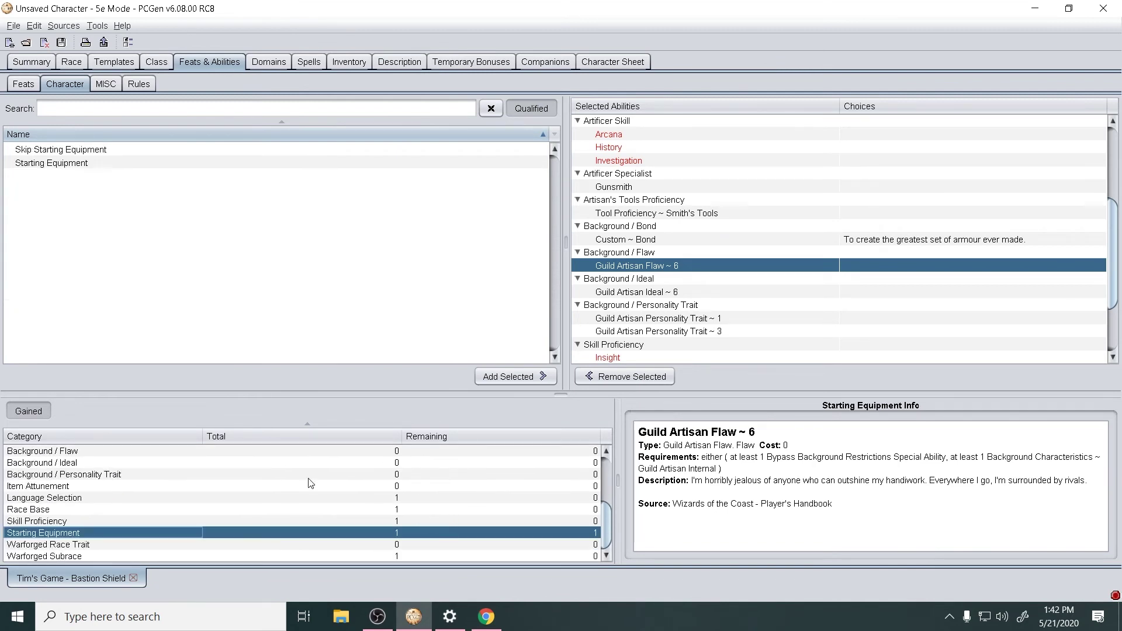
double_click(75, 164)
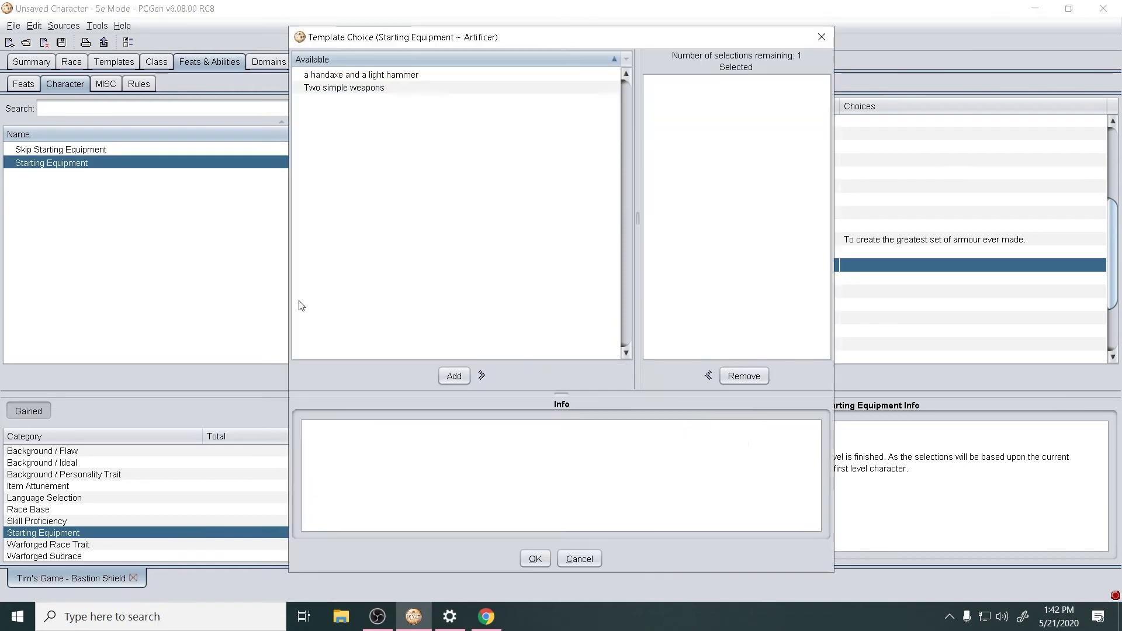
double_click(375, 94)
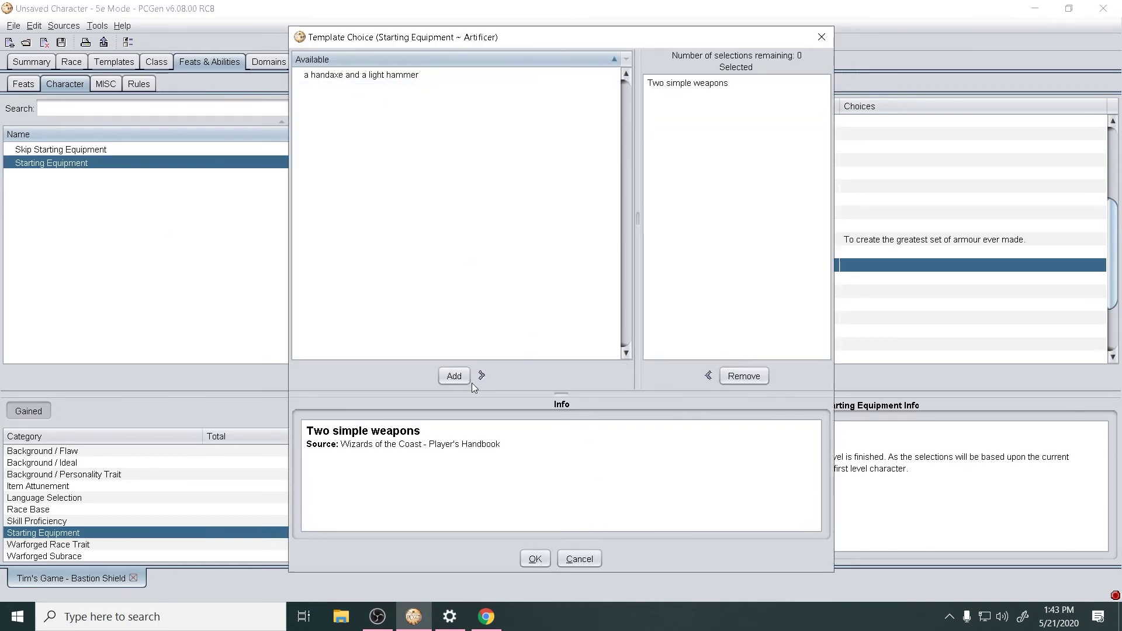
click(534, 559)
click(354, 76)
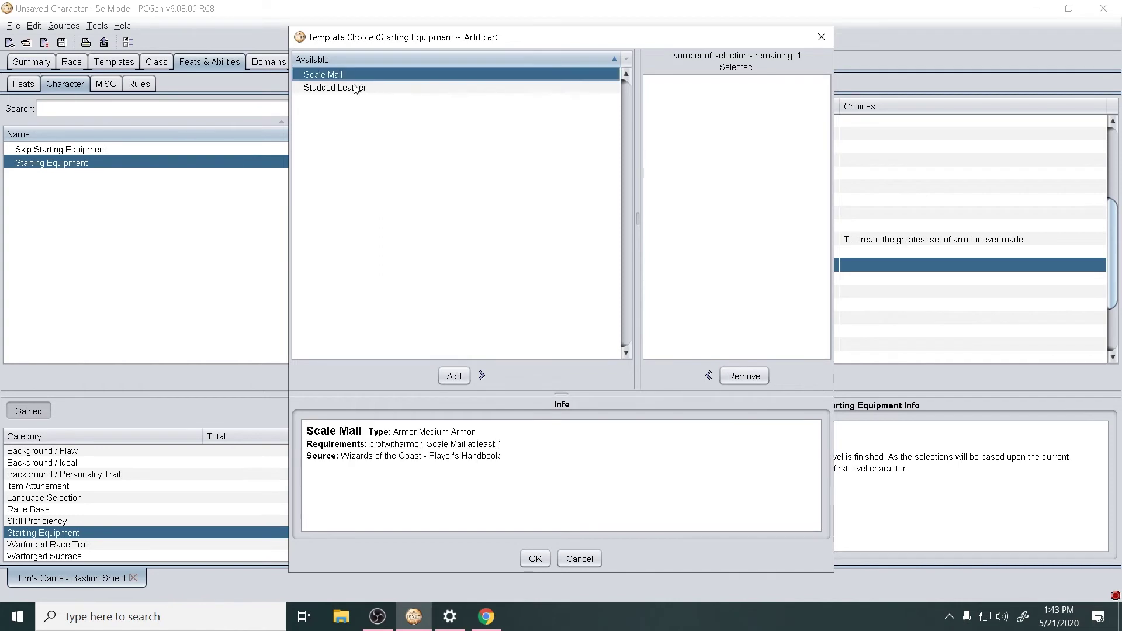
click(455, 376)
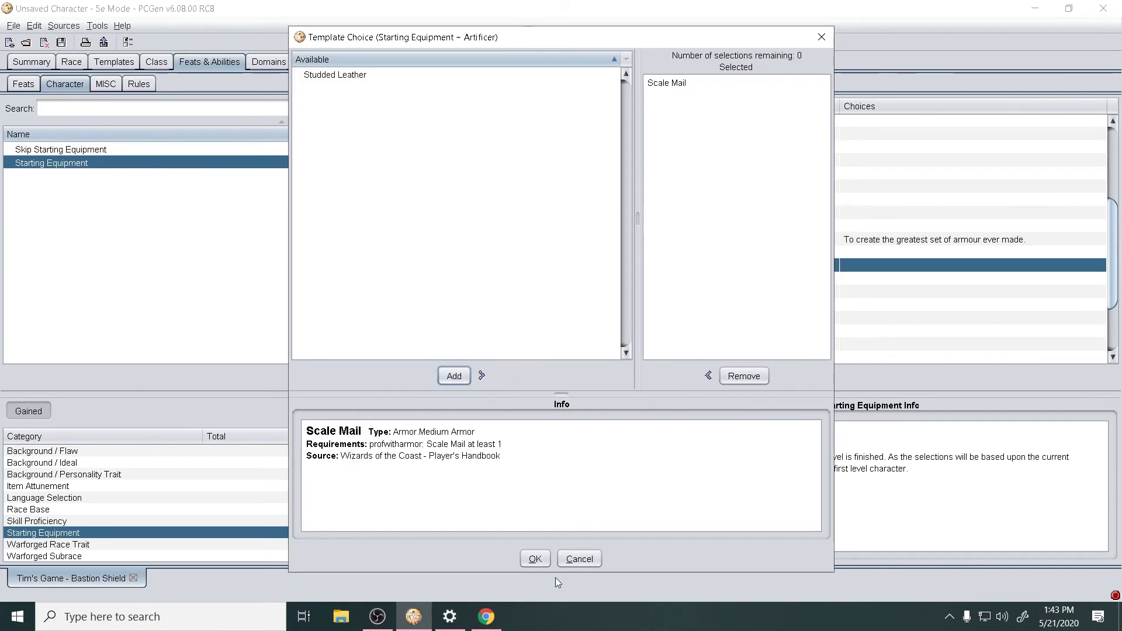
click(535, 559)
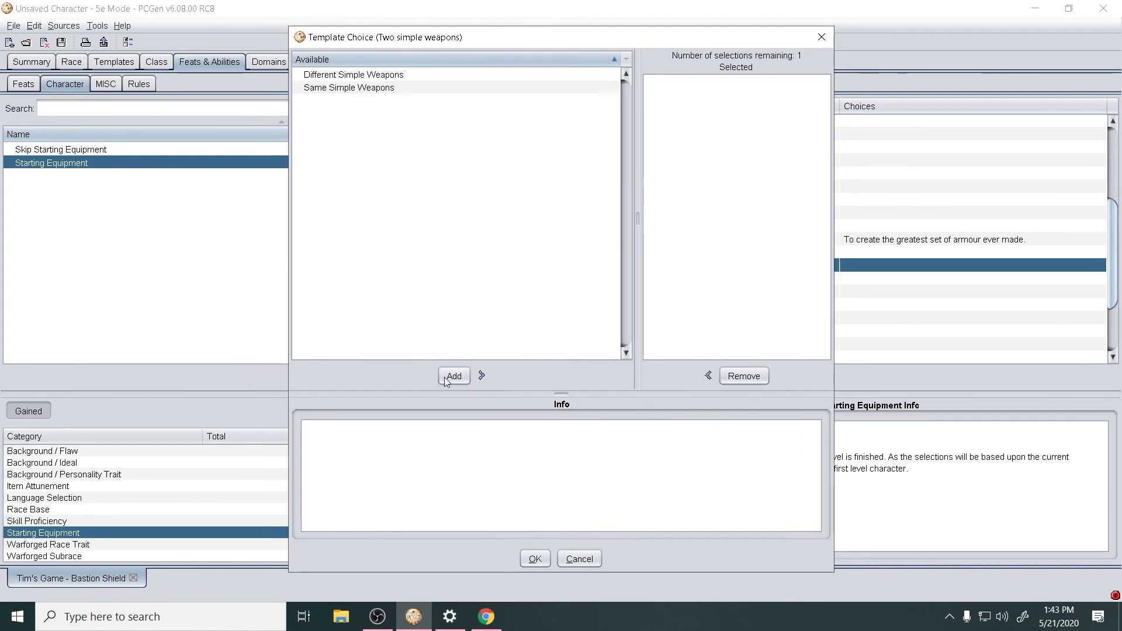
Choose Different Simple Weapons for the starting equipment and pick Dagger and Light Hammer.
click(354, 76)
click(482, 375)
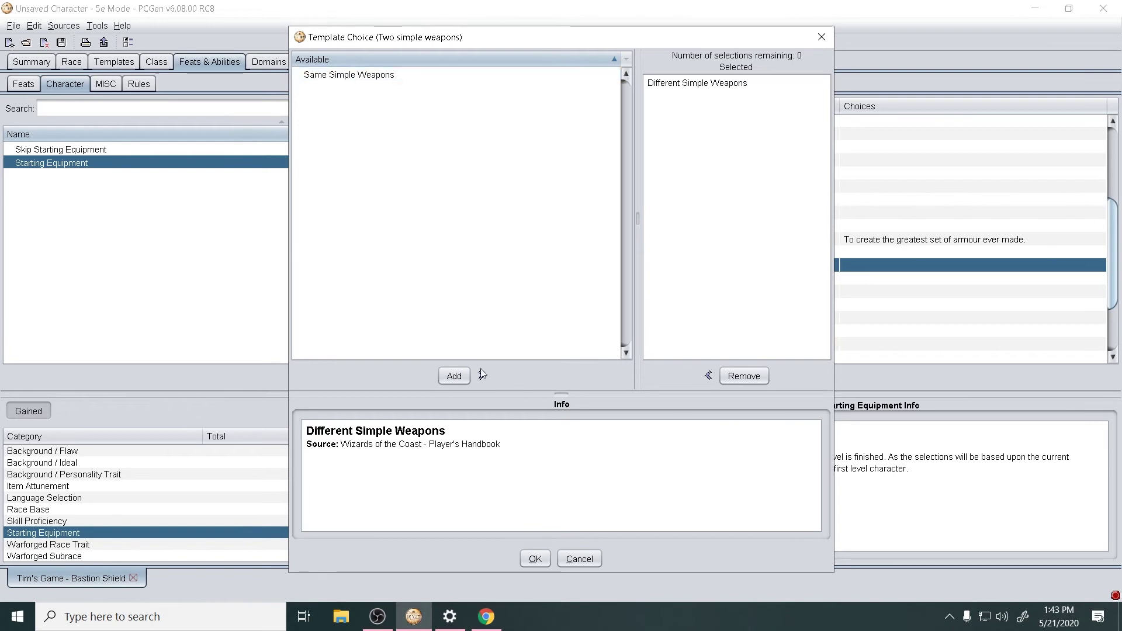
click(535, 559)
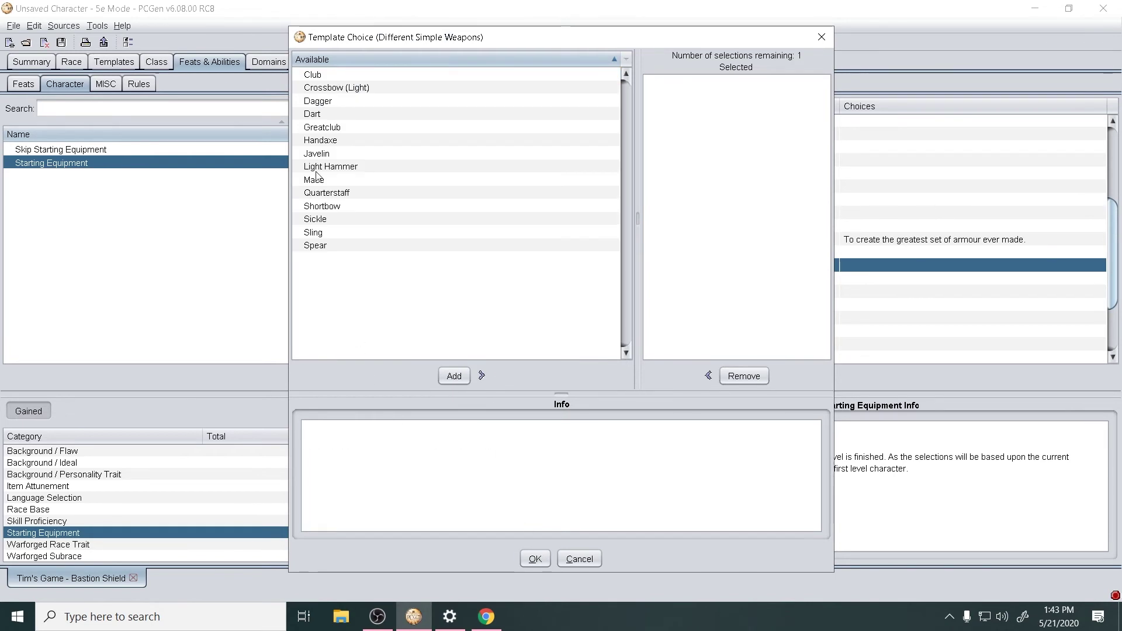
double_click(318, 100)
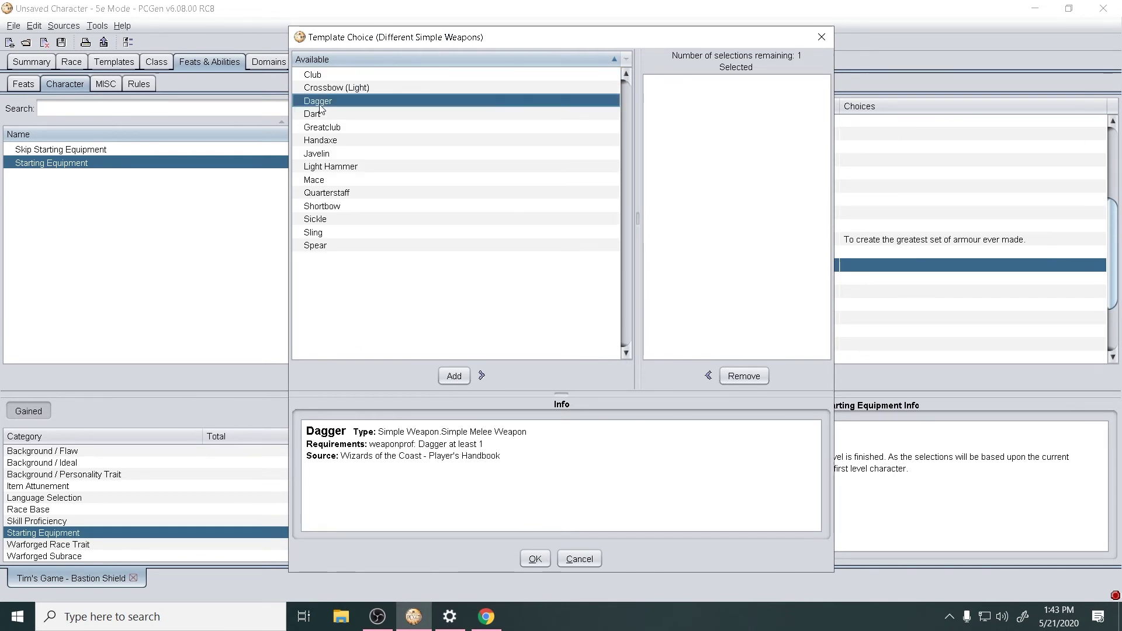
click(535, 560)
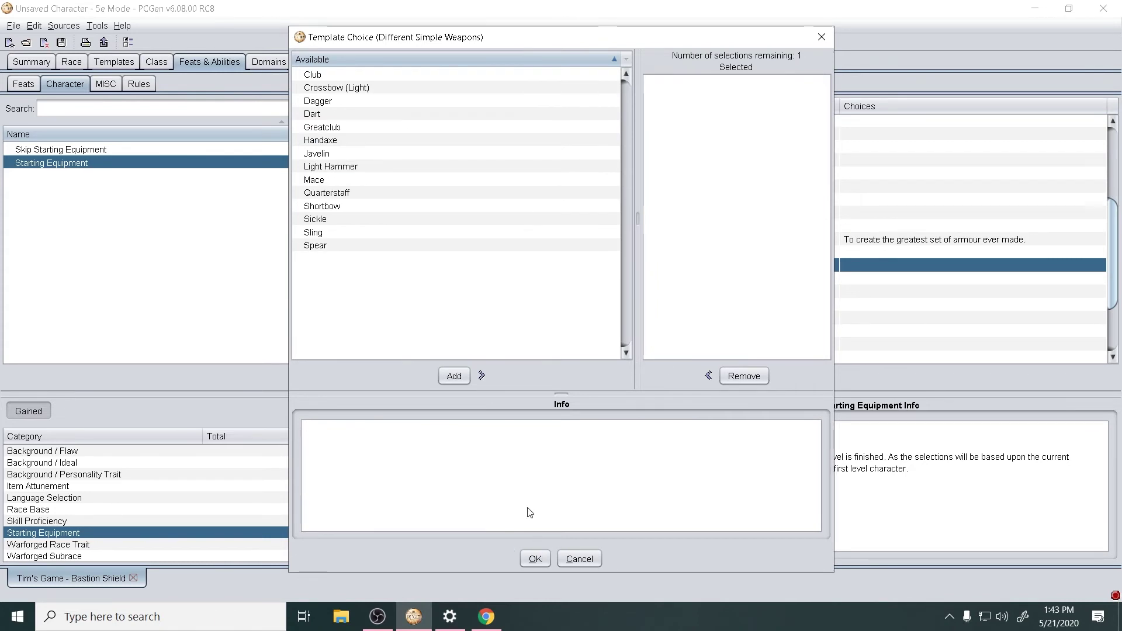
click(320, 168)
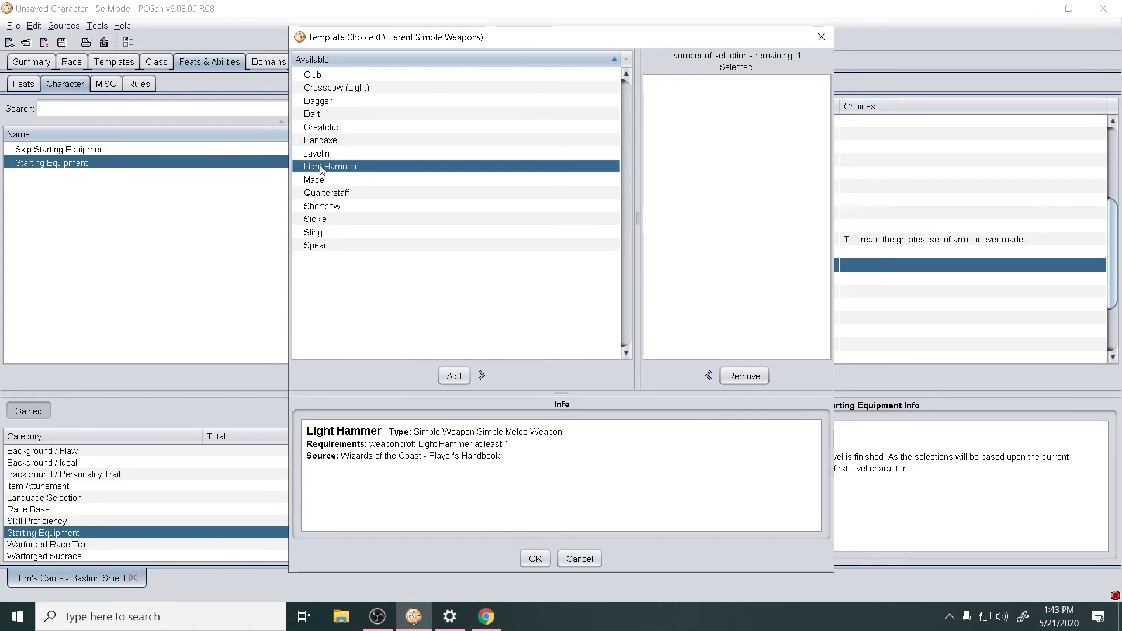
click(454, 376)
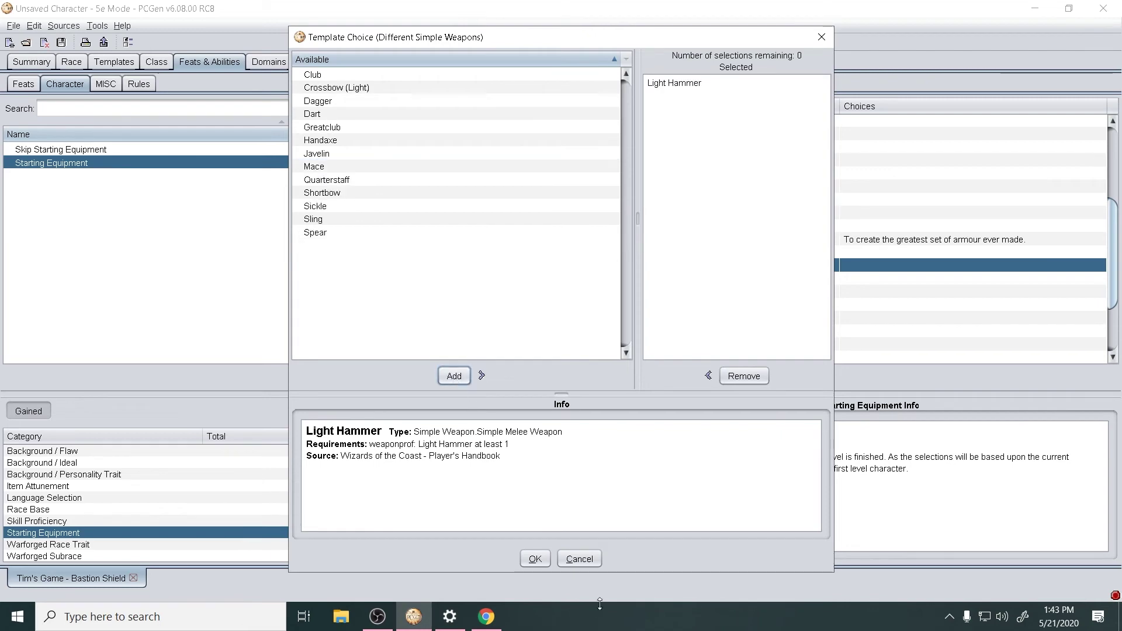
click(535, 559)
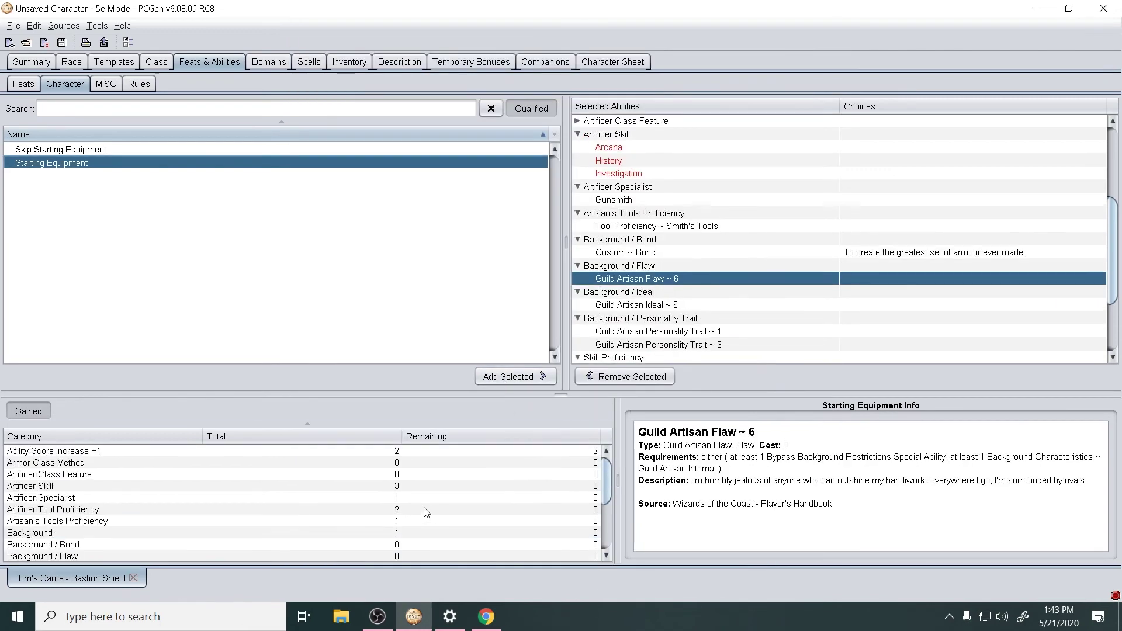
Enter Slate Gray as the character's Skin Tone in the description details.
click(33, 62)
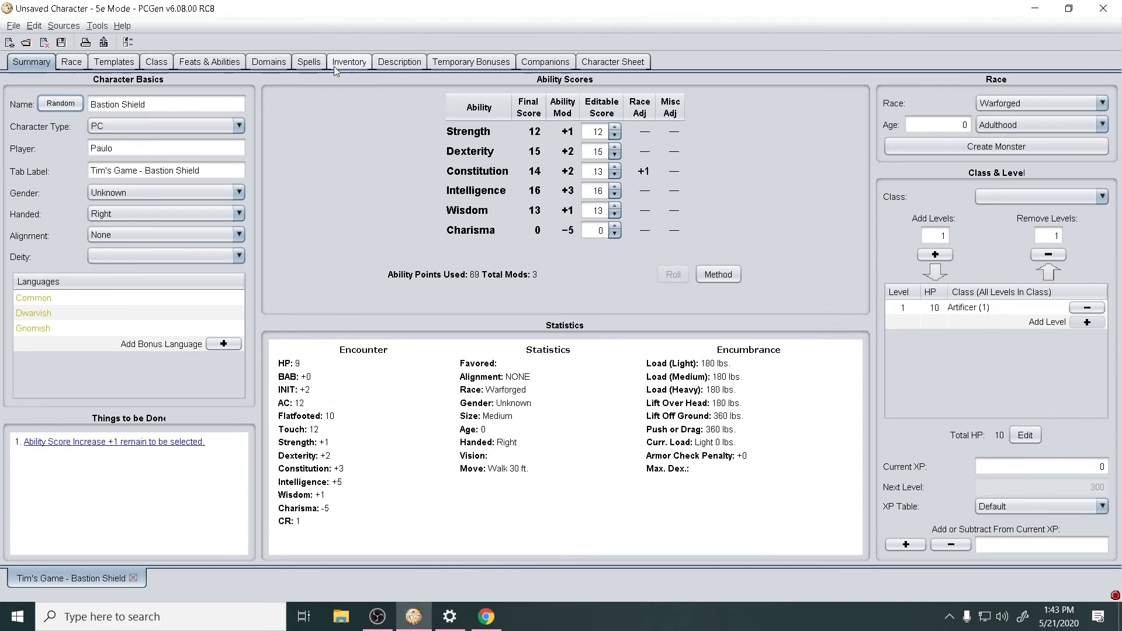
click(399, 62)
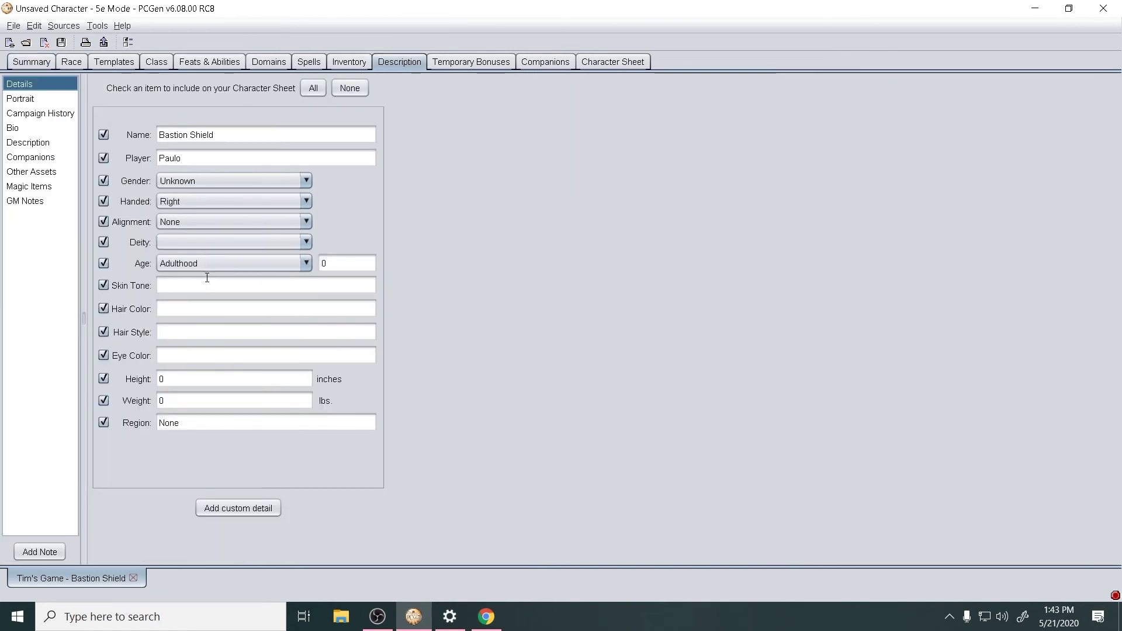
click(166, 292)
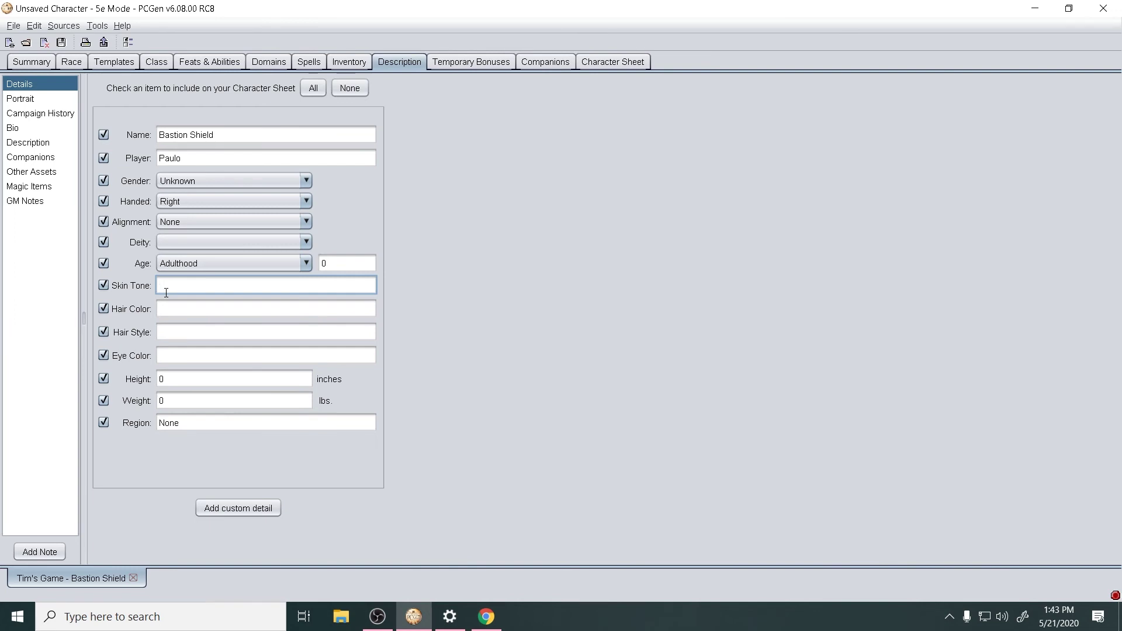
text(Slate Gray)
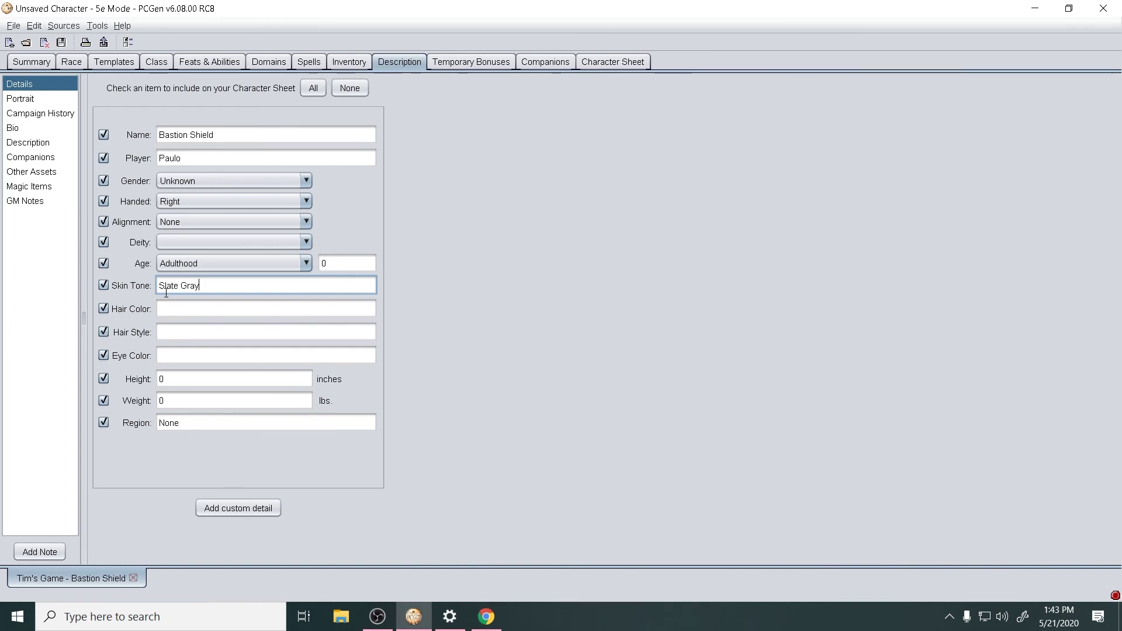
key(Tab)
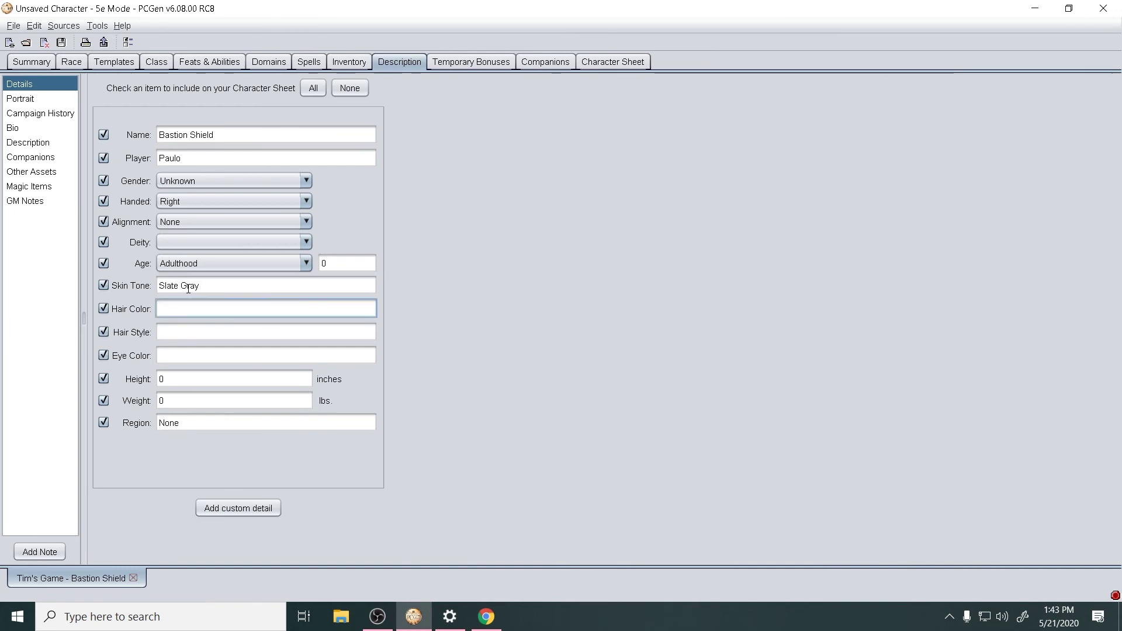
click(197, 288)
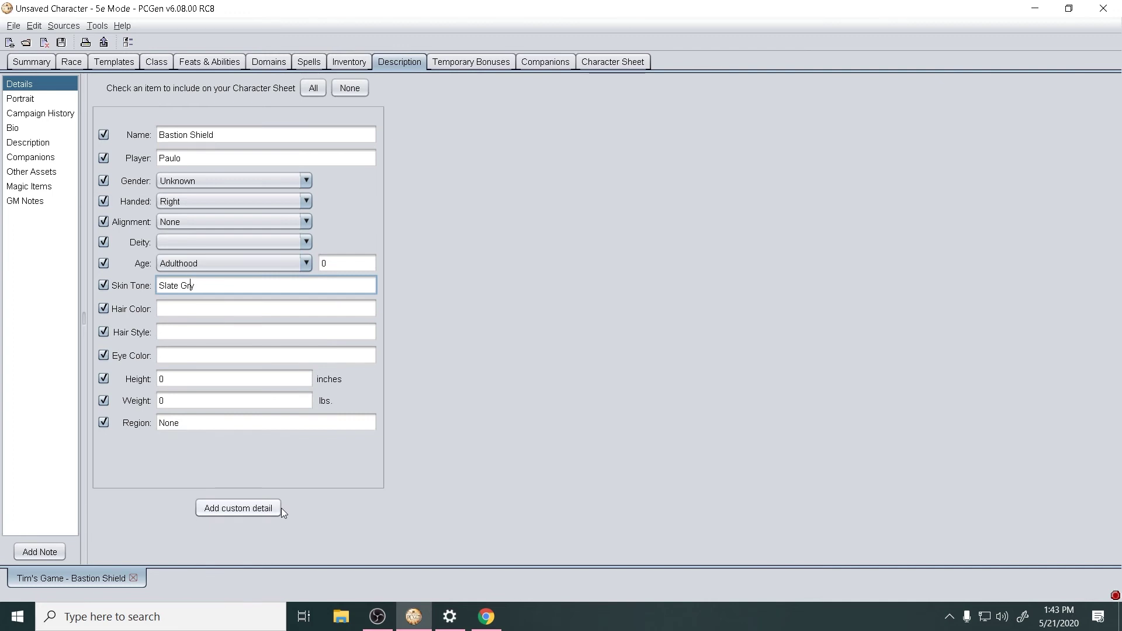
key(Tab)
key(Tab)
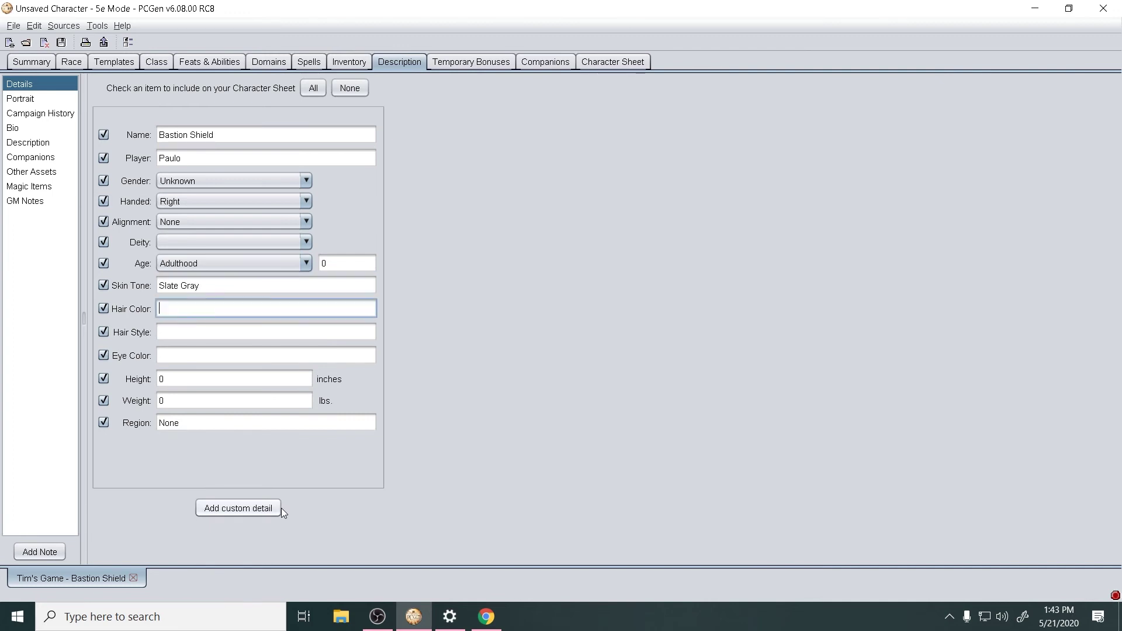
Set the character's Hair Color to None and leave the Hair Style blank.
text(Nopne)
key(BackSpace)
key(BackSpace)
key(BackSpace)
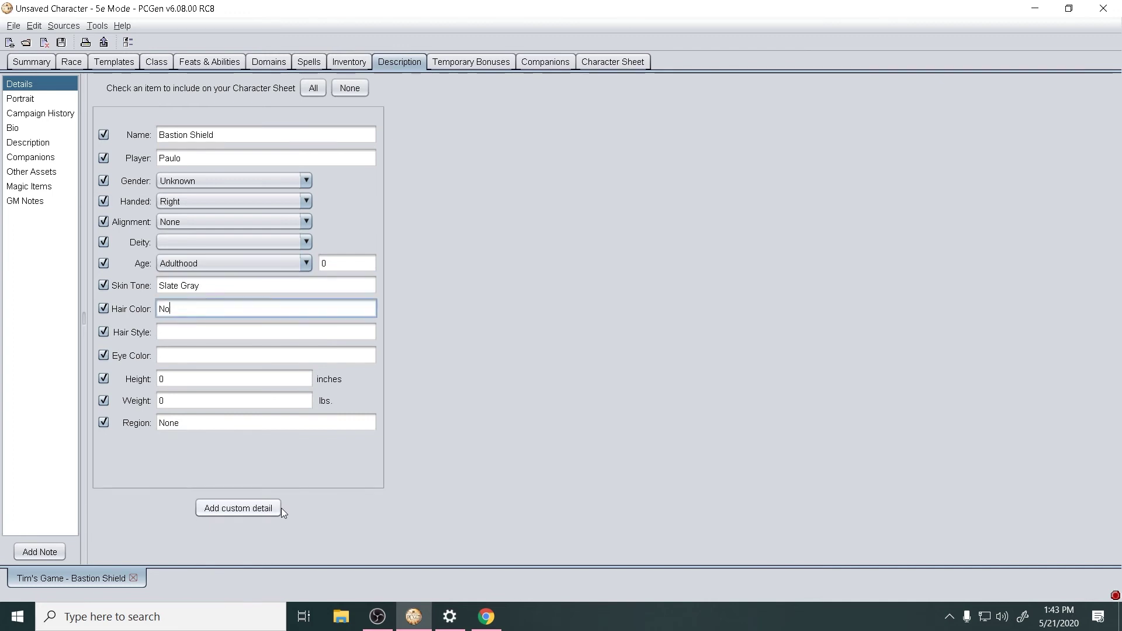
text(ne)
key(Tab)
key(Tab)
key(Tab)
key(Tab)
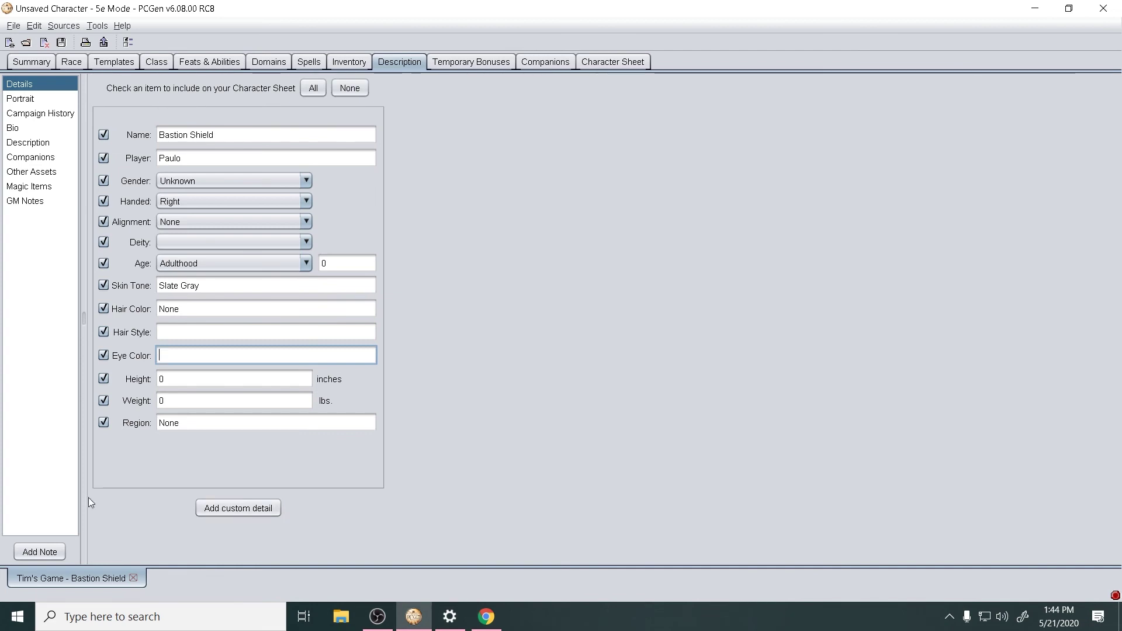
Copy the Skin Tone text Slate Gray into the Eye Color detail.
triple_click(225, 284)
key(ctrl+c)
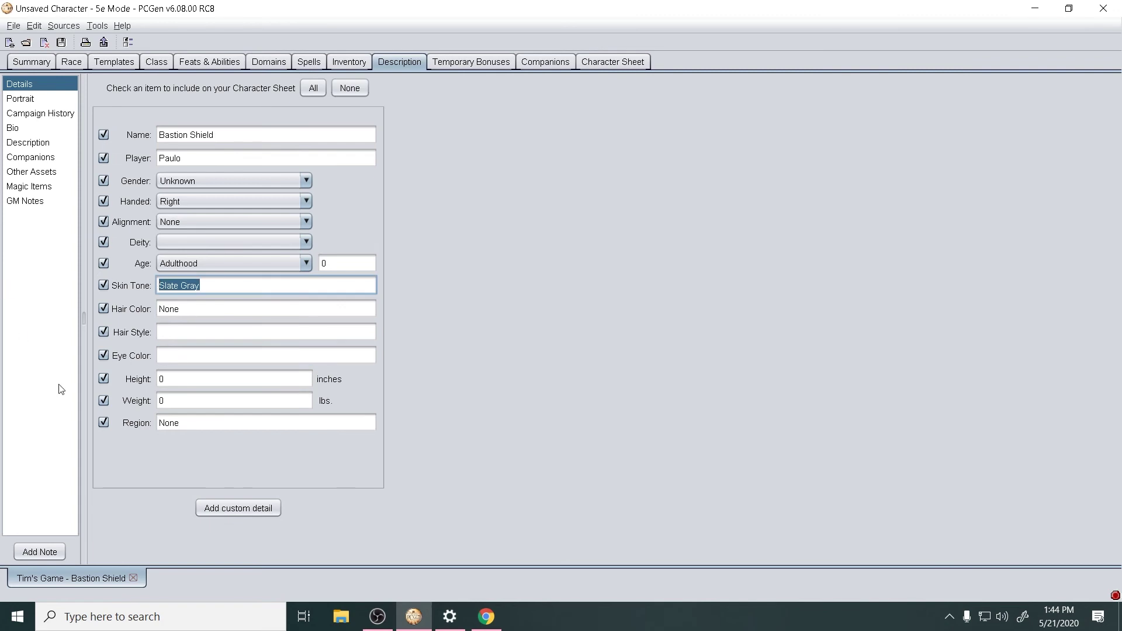
click(184, 357)
key(ctrl+v)
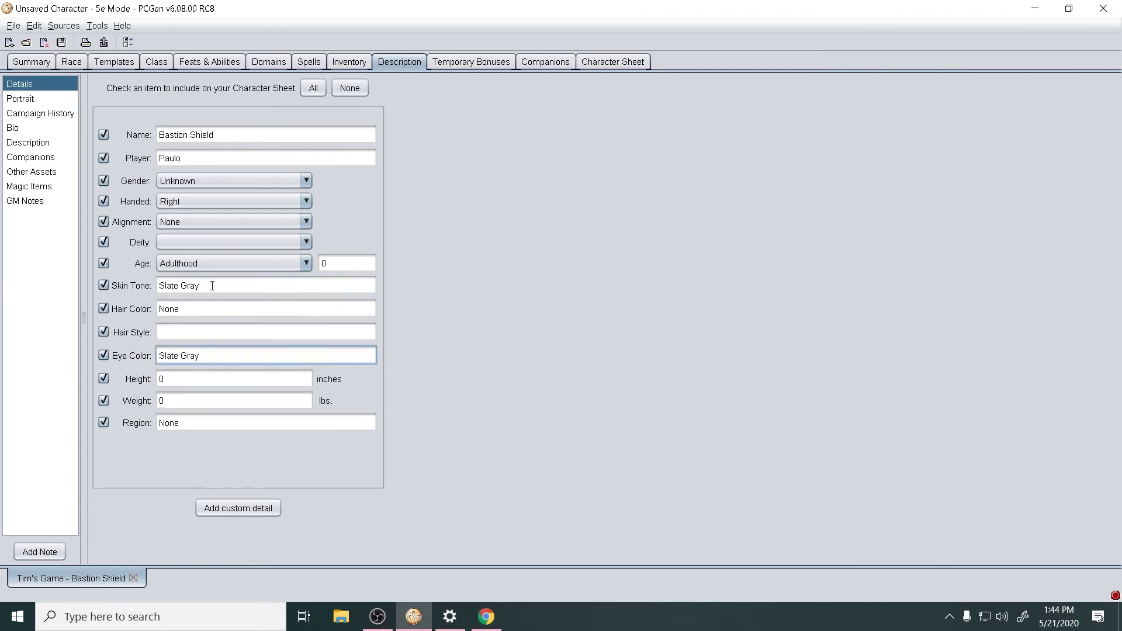
Replace the Skin Tone with Gun Metal.
triple_click(212, 286)
text(Metal)
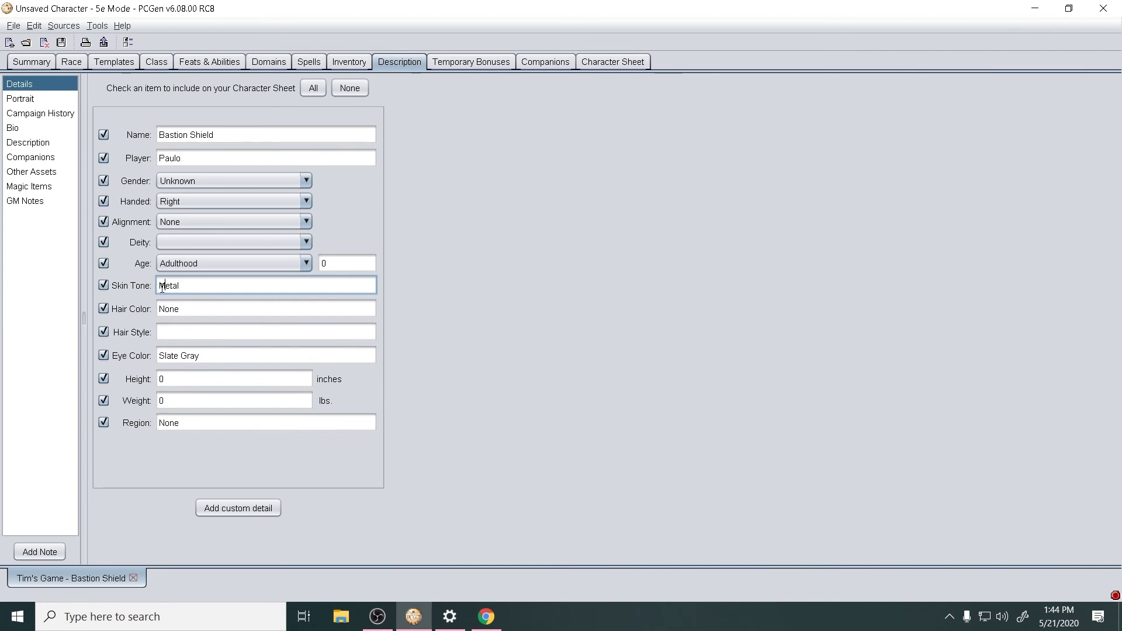
click(162, 288)
text(Gun)
click(188, 377)
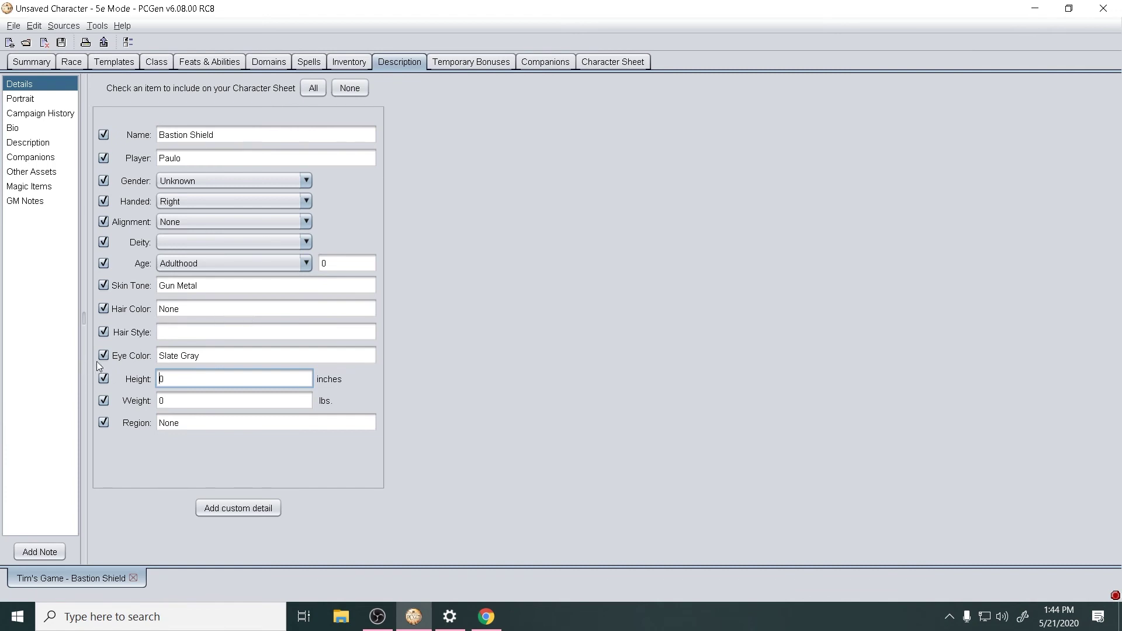
Set the character's Weight to 306 lbs.
click(236, 402)
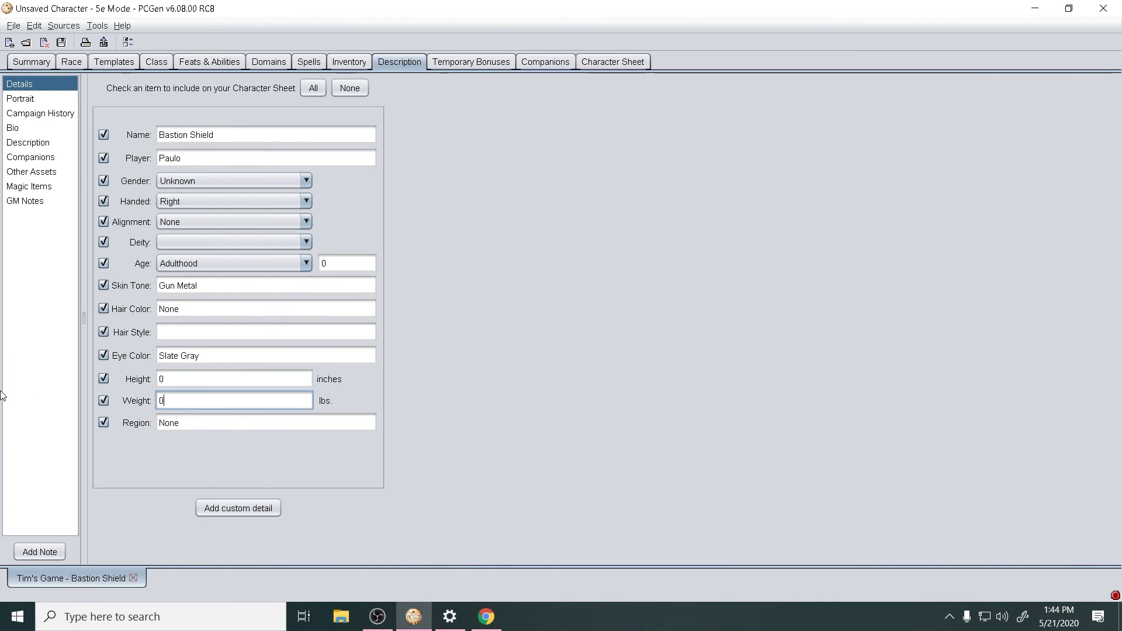
key(BackSpace)
text(306)
Open the Windows Calculator and multiply 6 by 12 to convert the character's height from feet to inches.
click(212, 377)
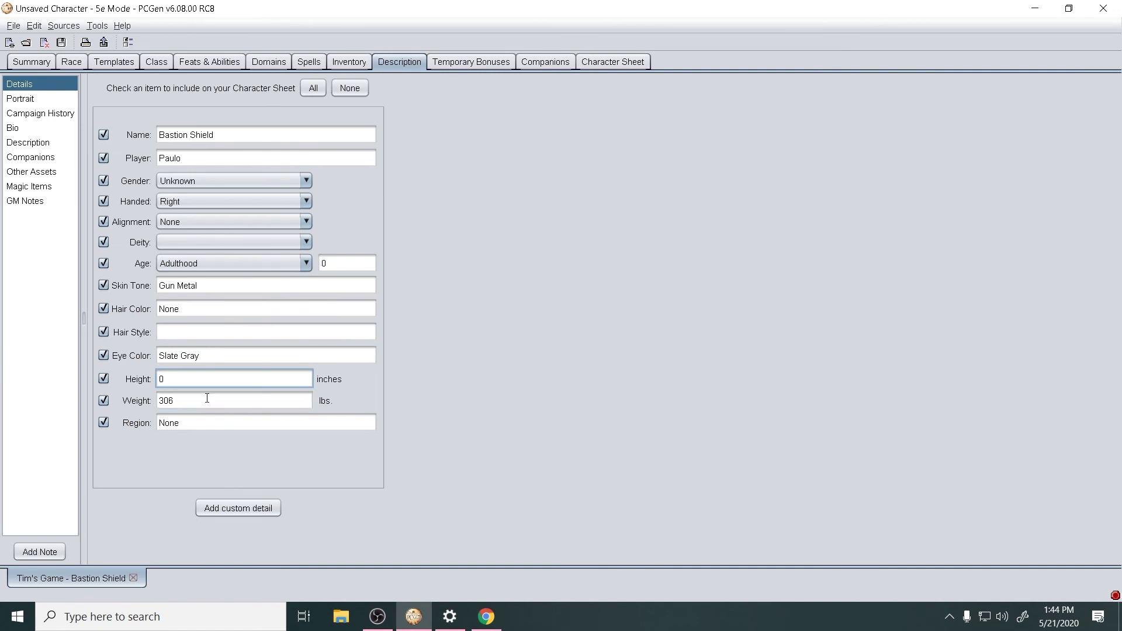
click(138, 613)
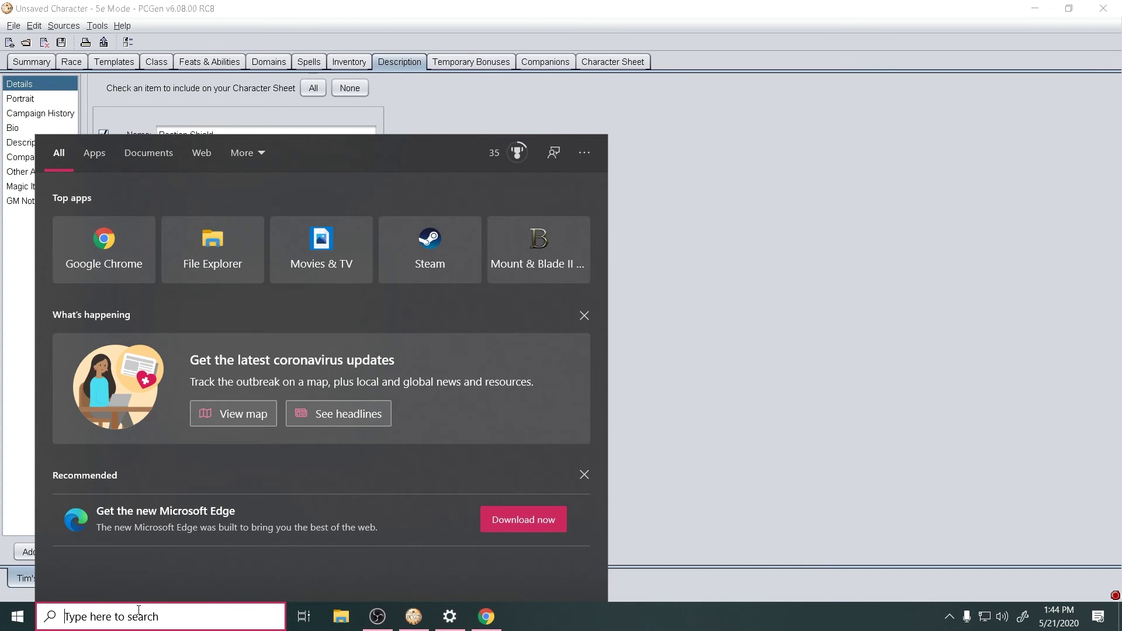
text(calc)
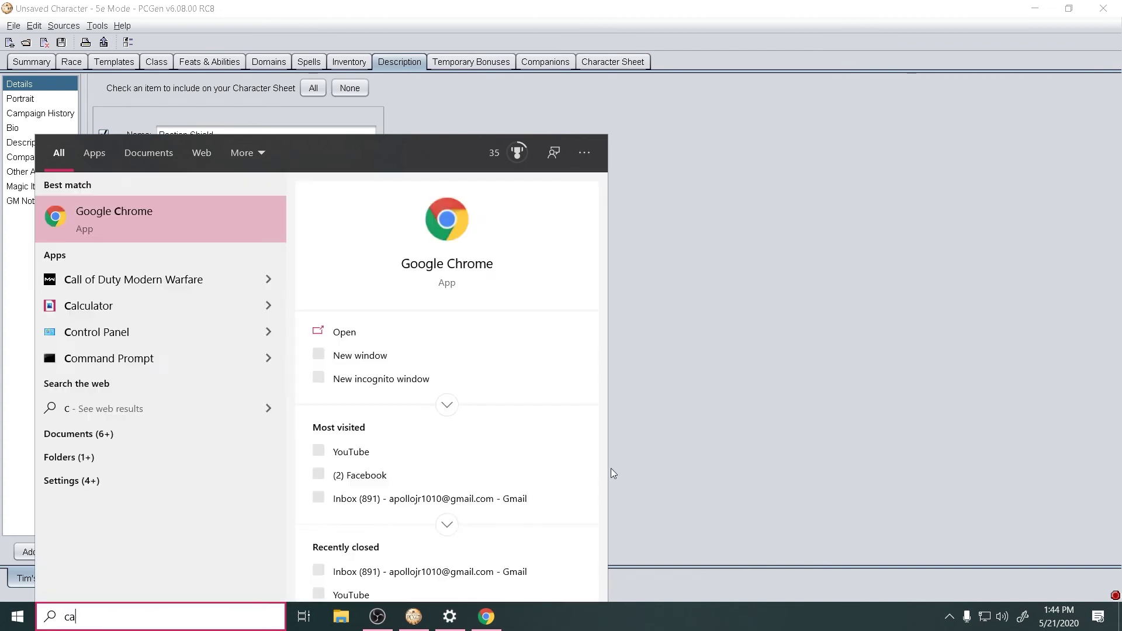
key(Return)
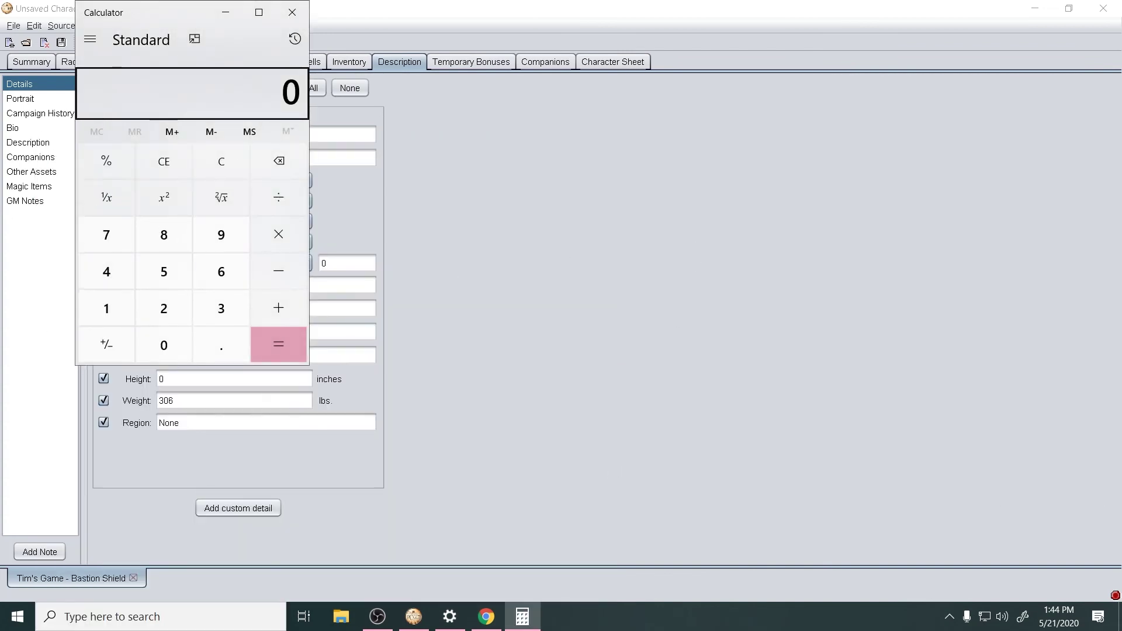
drag(167, 6, 594, 117)
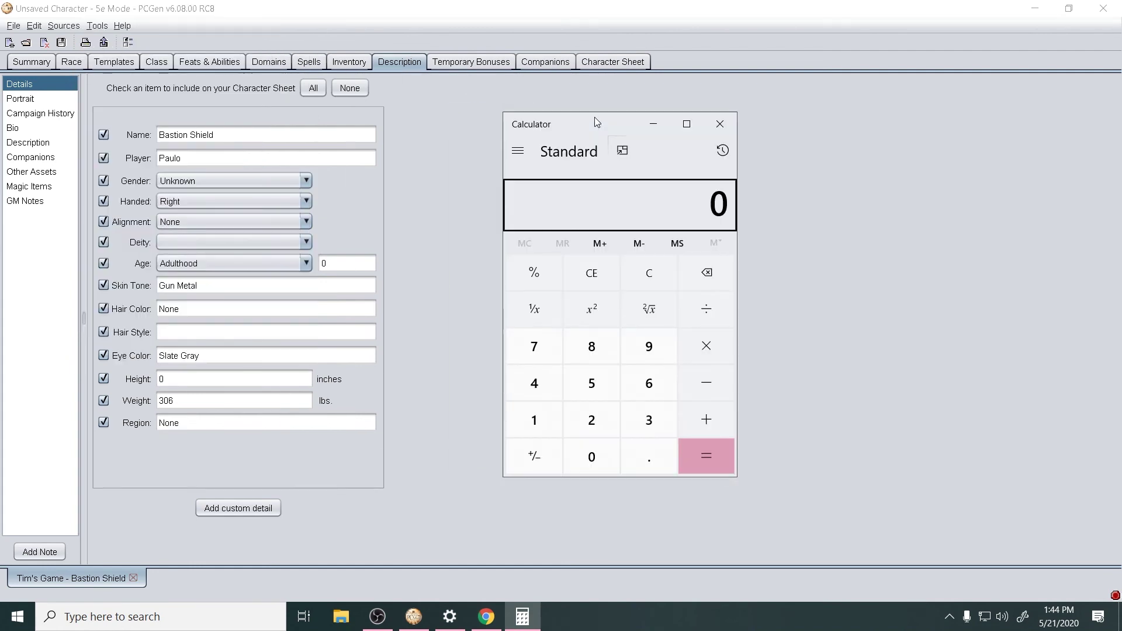
text(6*12)
key(Return)
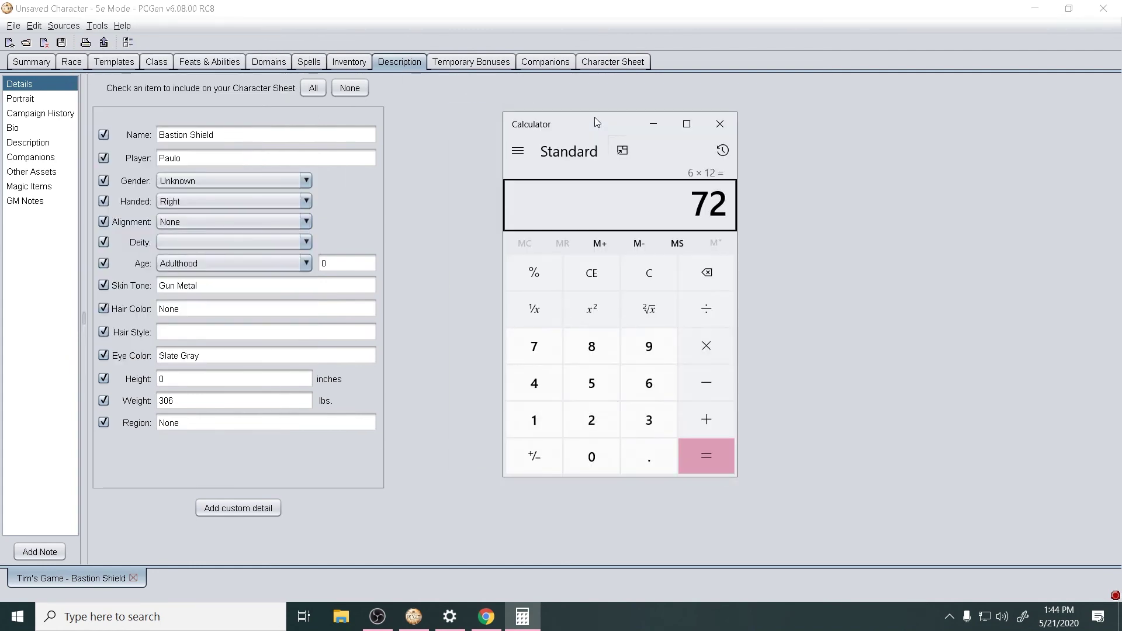
text(+ 72 +)
key(Return)
Return to PCGen and set the character's Height to 79 inches.
click(176, 378)
key(BackSpace)
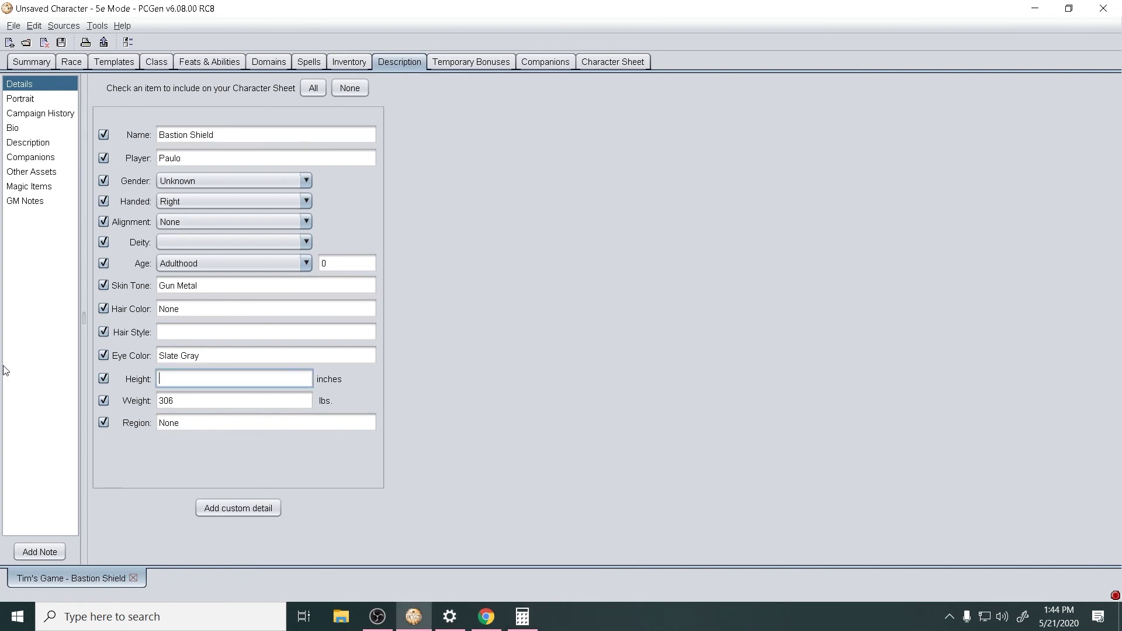
text(79)
Look through the description pages from Portrait and Campaign History to Magic Items and GM Notes, and return to the Details.
click(41, 99)
click(41, 112)
click(18, 127)
click(28, 142)
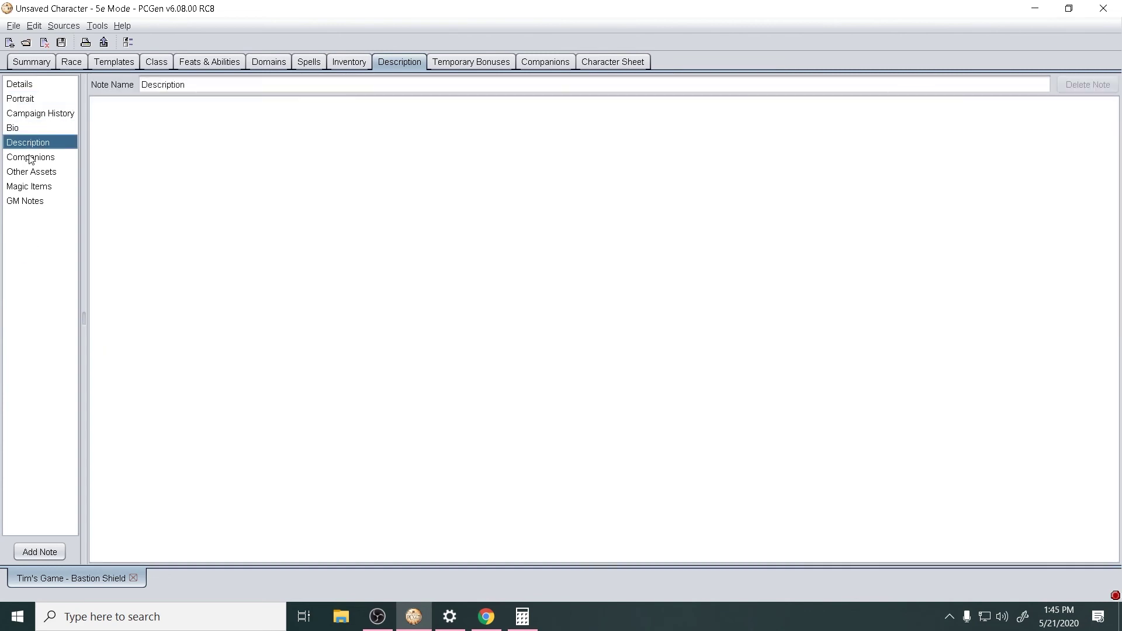
click(29, 157)
click(26, 185)
click(19, 201)
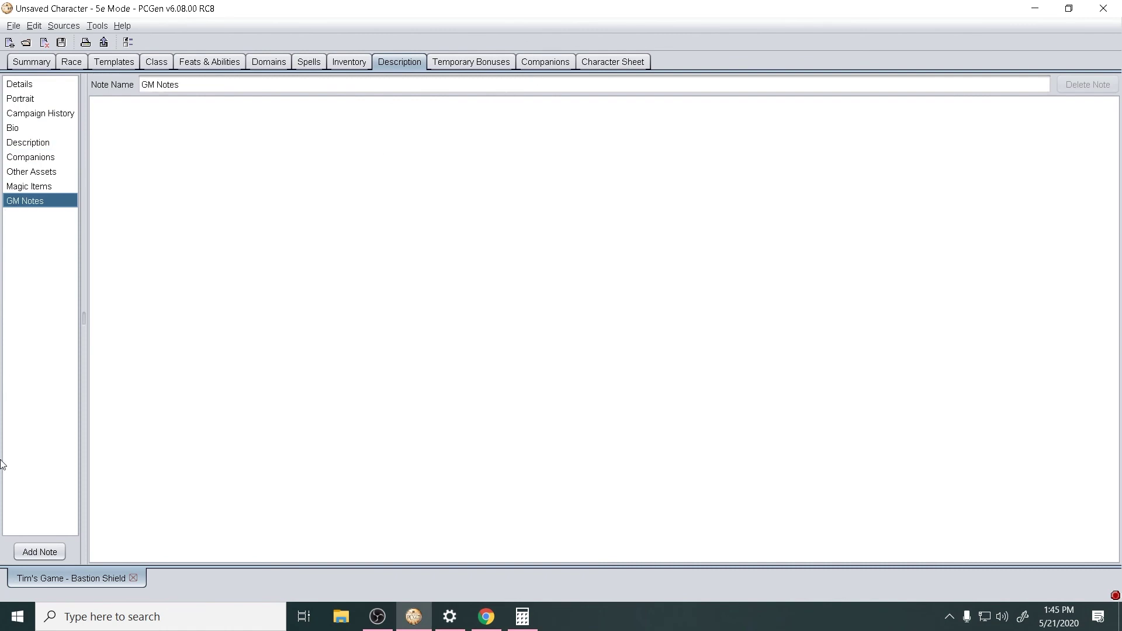
click(35, 84)
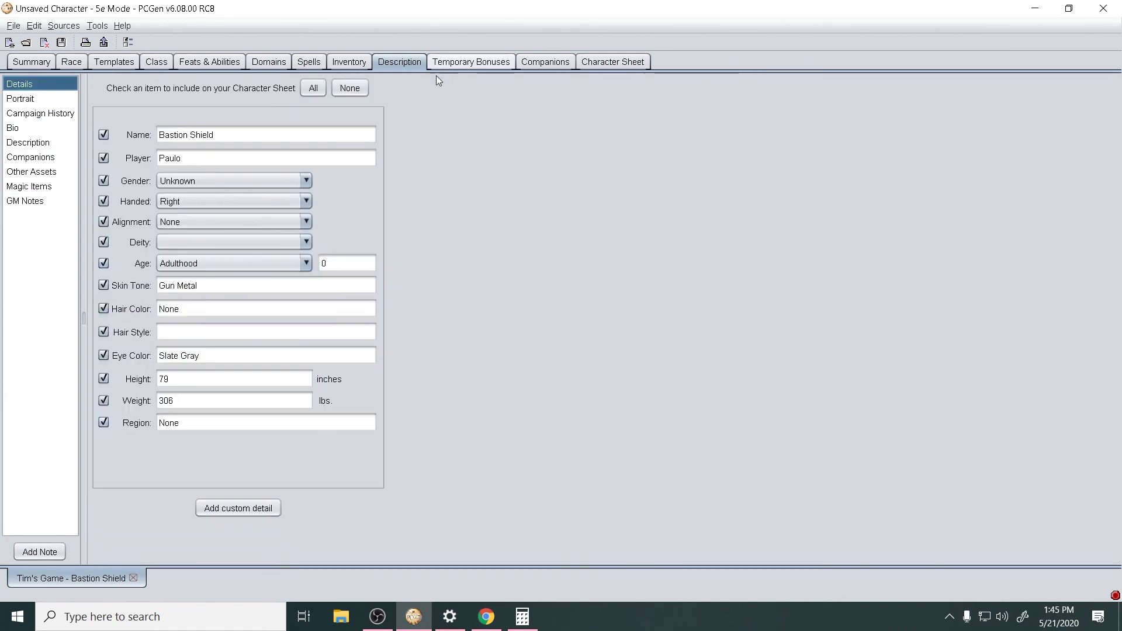
Check the available temporary bonuses and companions, and review the character sheet's ability scores, skills, equipment and proficiencies.
click(471, 61)
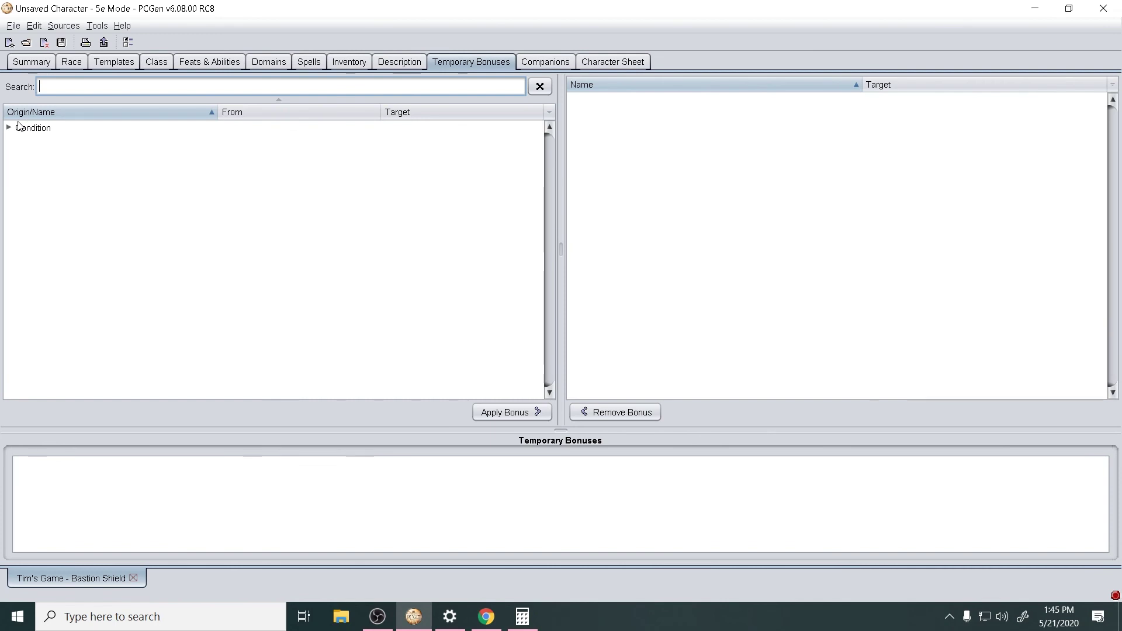
double_click(23, 127)
click(558, 61)
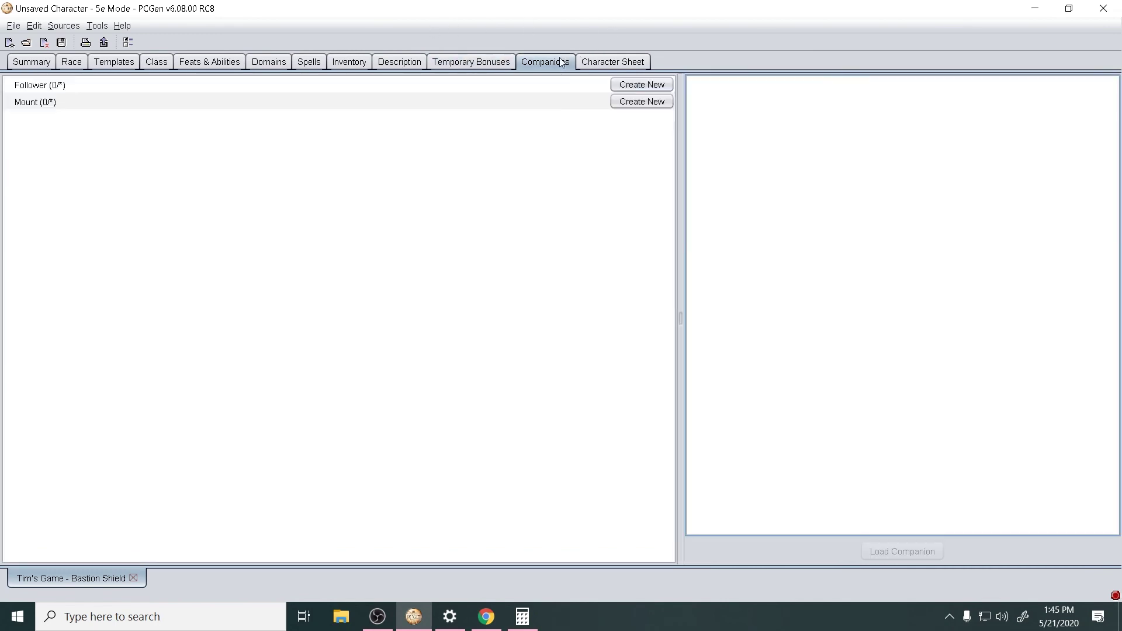
click(602, 62)
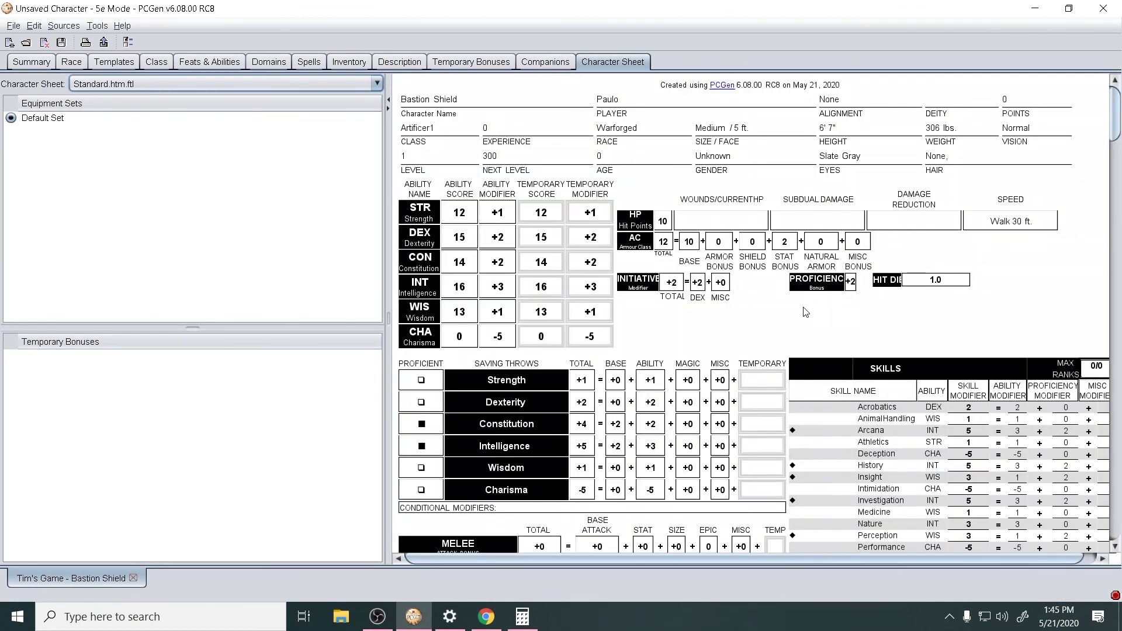
scroll(839, 311, down, 15)
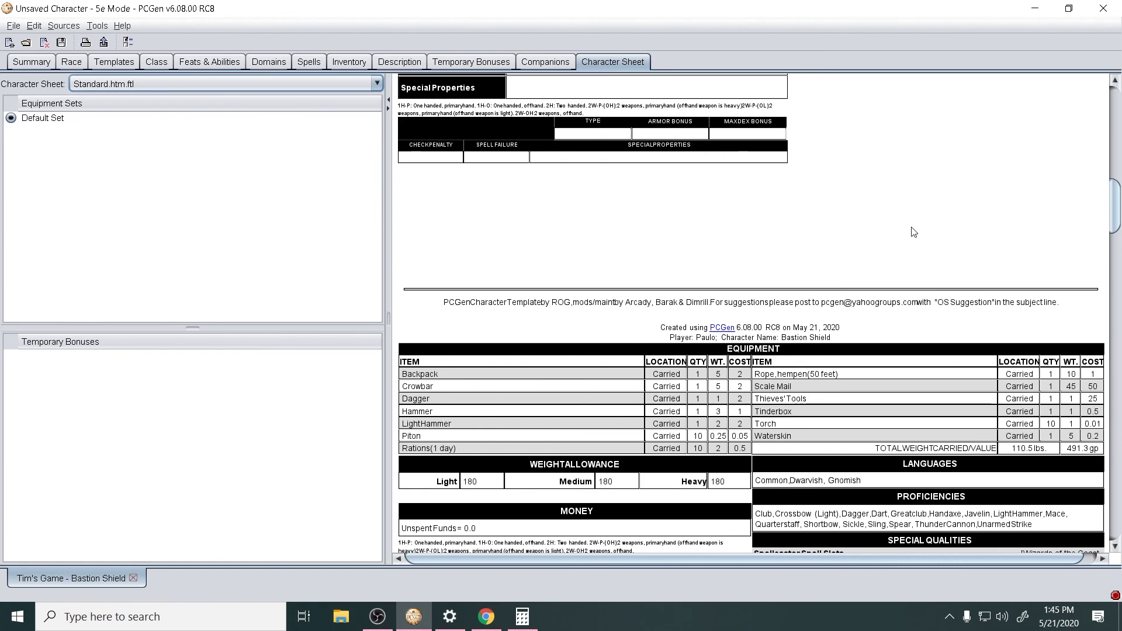
scroll(845, 263, down, 3)
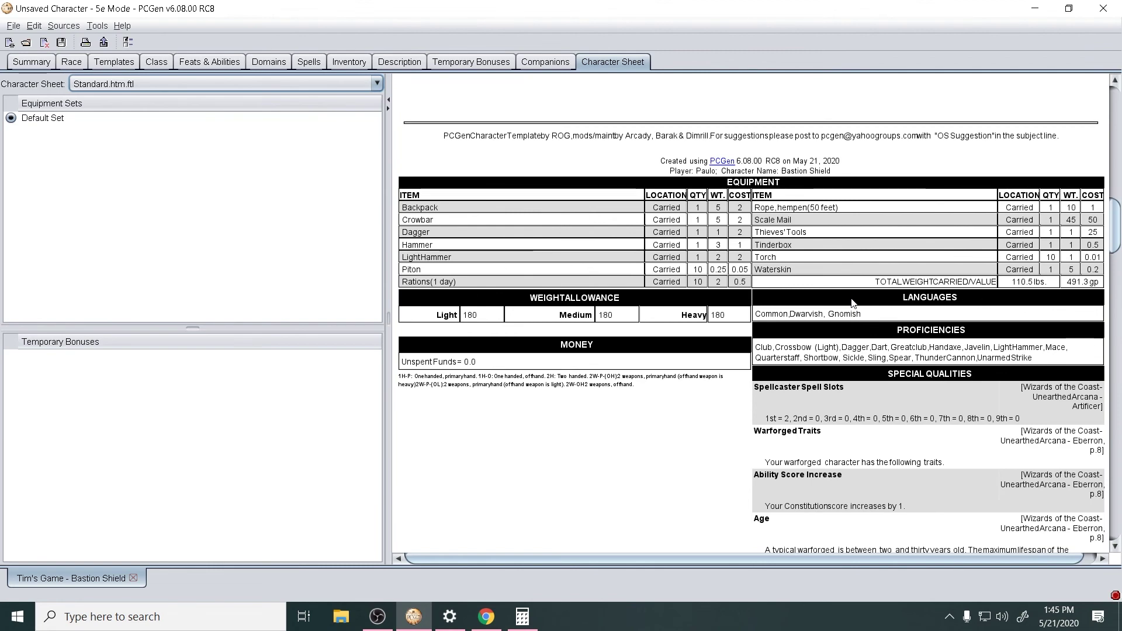
scroll(853, 301, up, 10)
scroll(867, 268, up, 5)
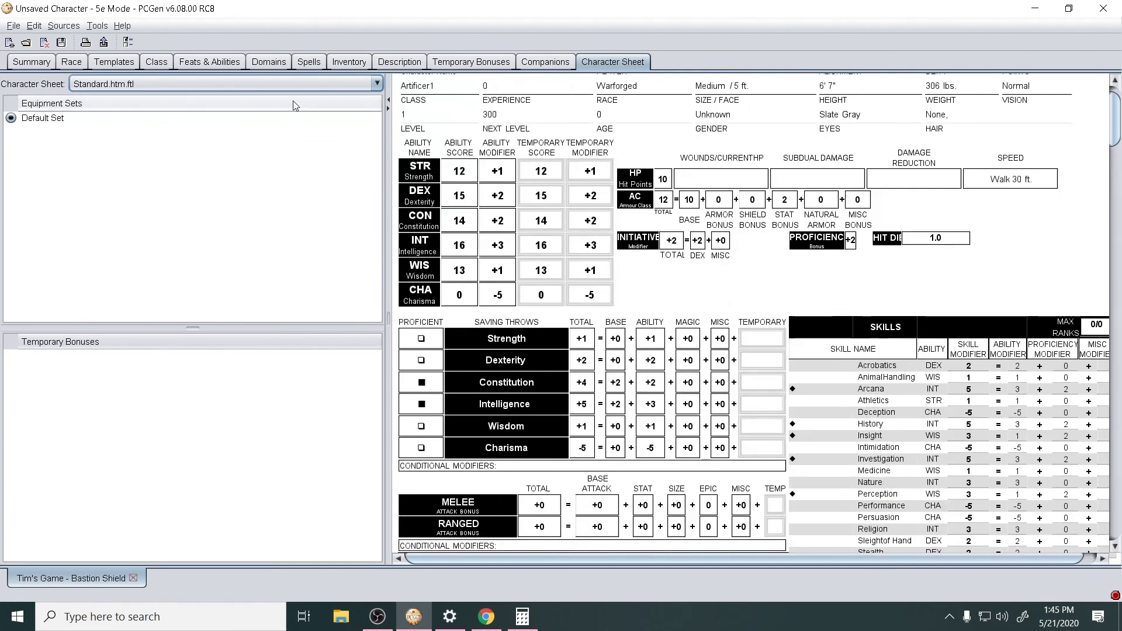
Examine the Artificer's available, known and prepared spells by level, including the cantrips, and return to the character sheet.
click(308, 62)
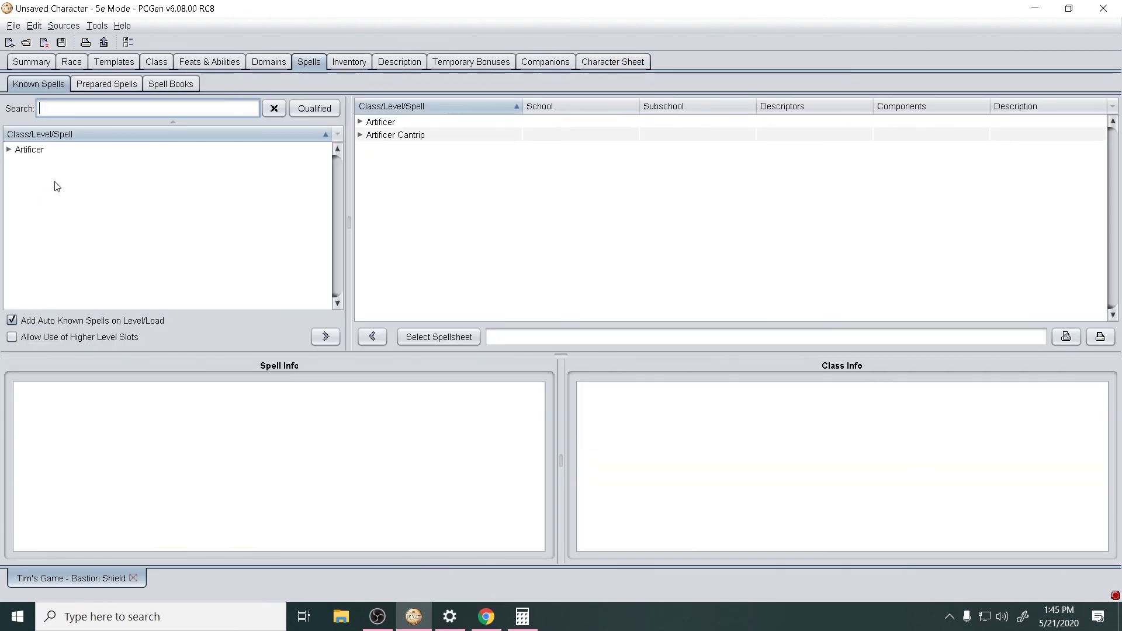
click(11, 152)
double_click(29, 163)
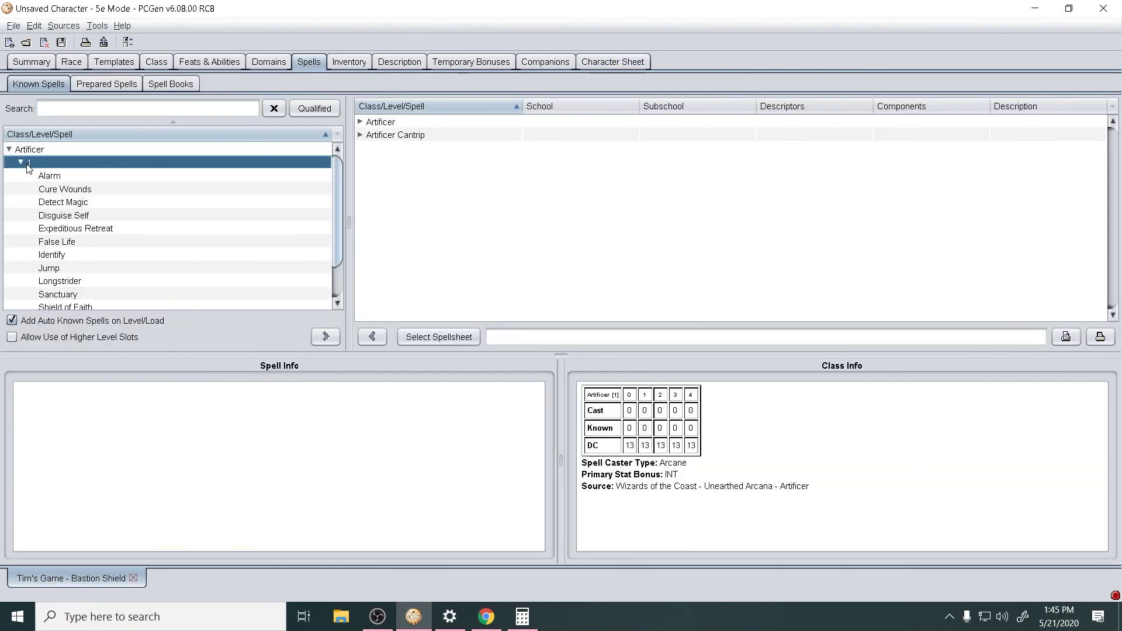
click(360, 124)
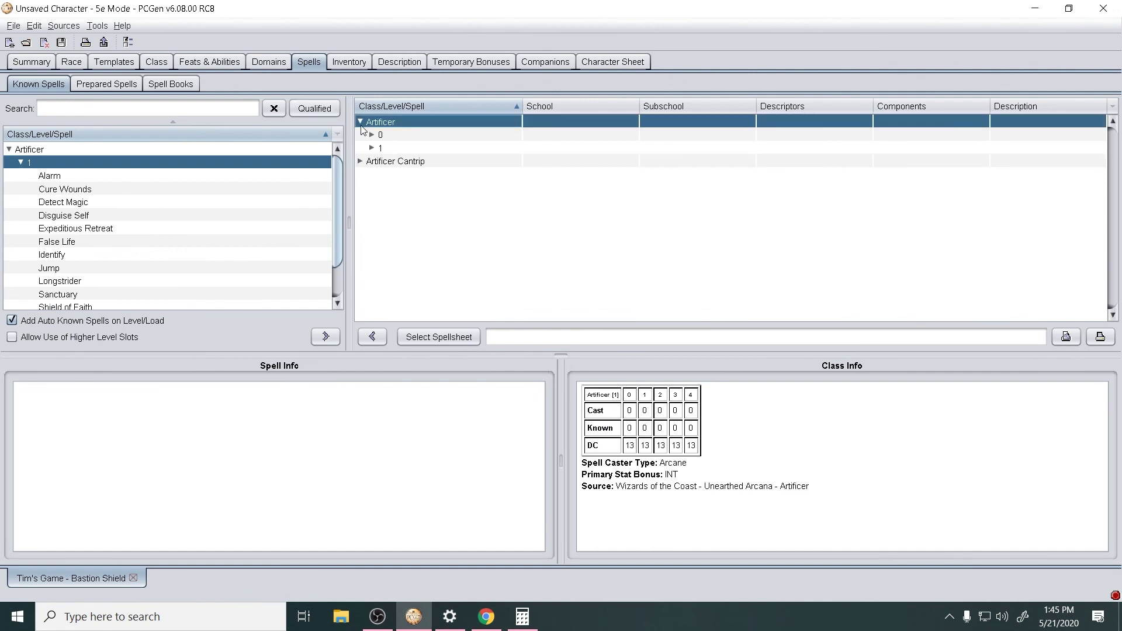
click(360, 162)
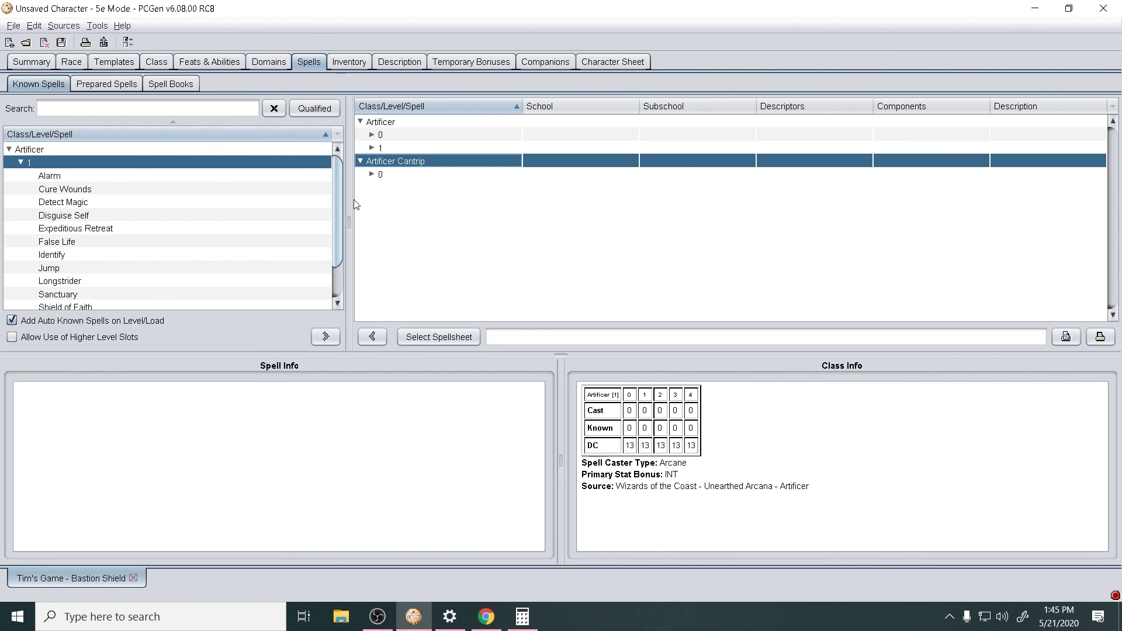
click(371, 174)
double_click(380, 134)
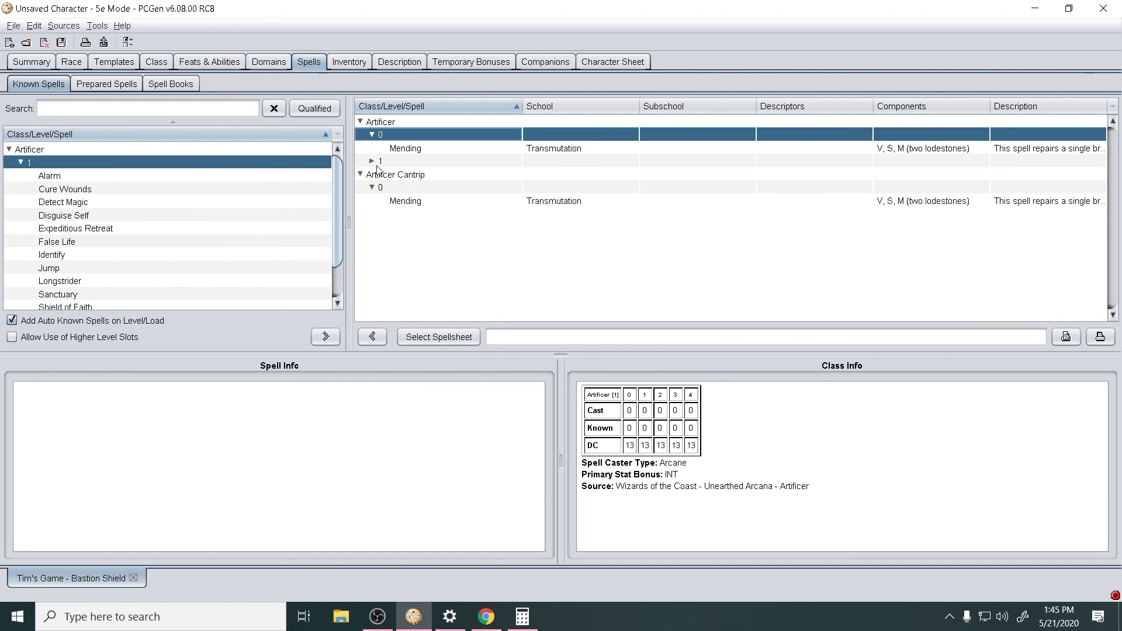
double_click(377, 166)
scroll(198, 240, down, 2)
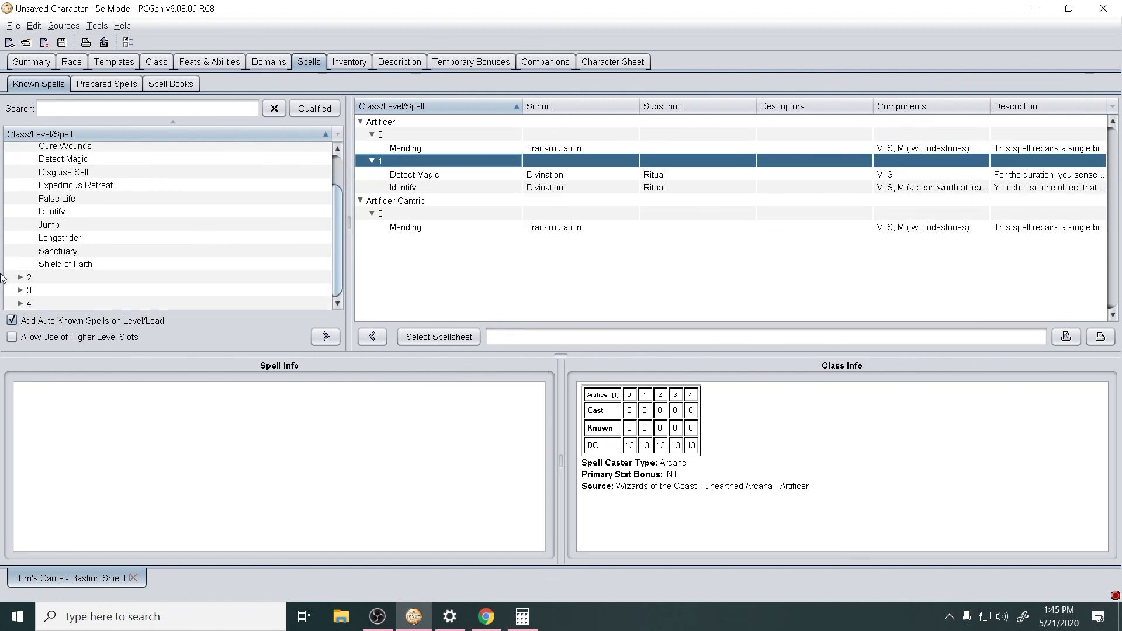
scroll(70, 266, up, 2)
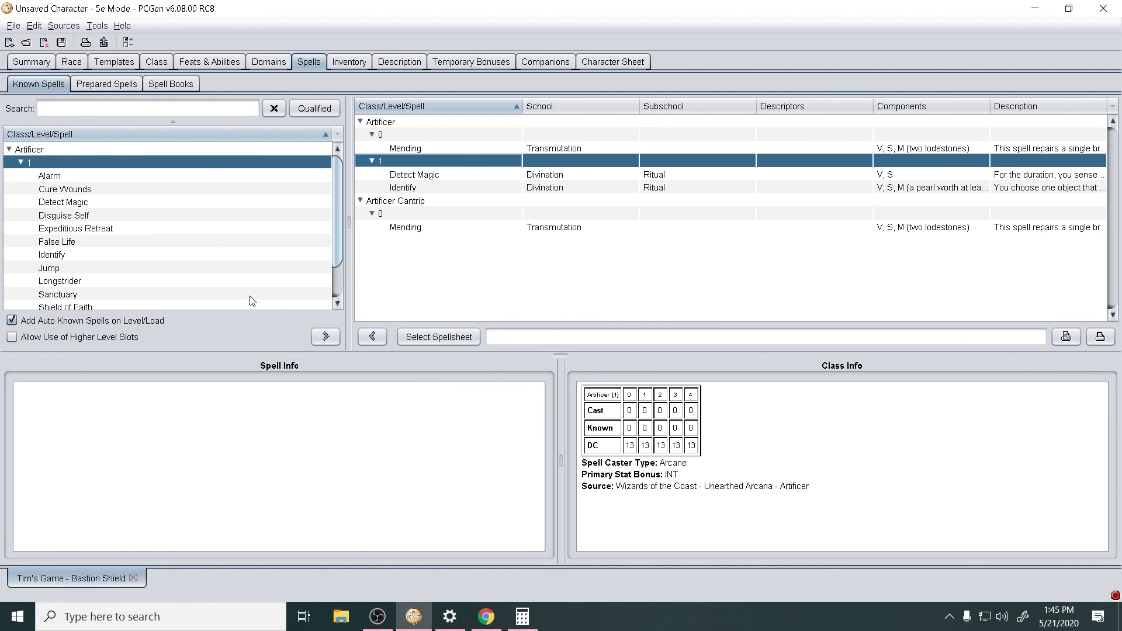
scroll(173, 283, down, 2)
scroll(142, 229, up, 2)
click(109, 85)
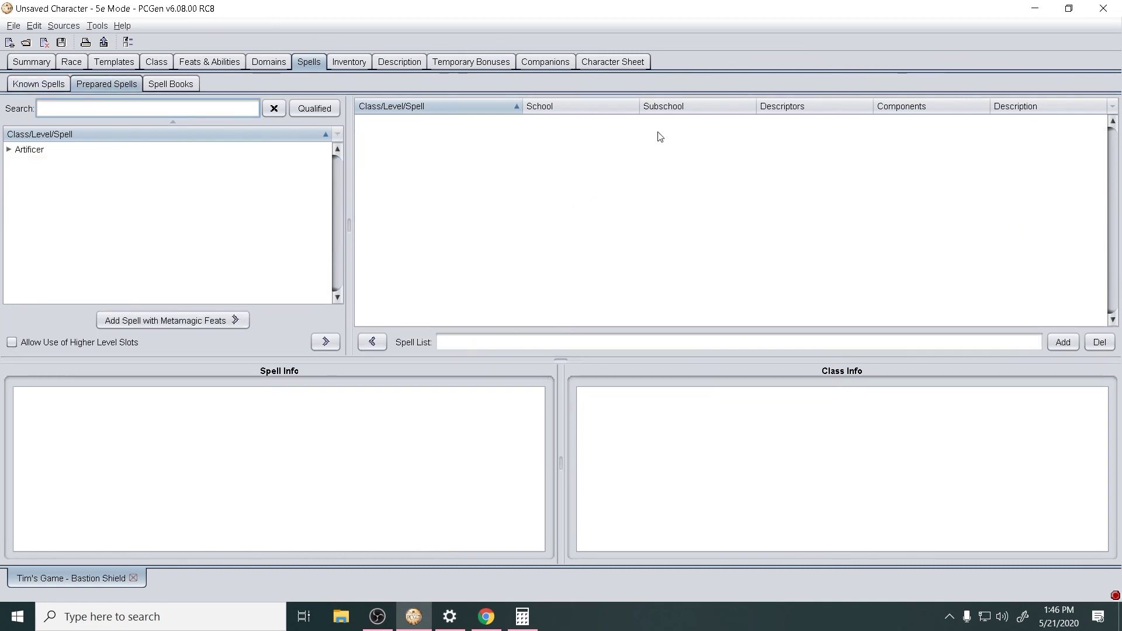
click(613, 61)
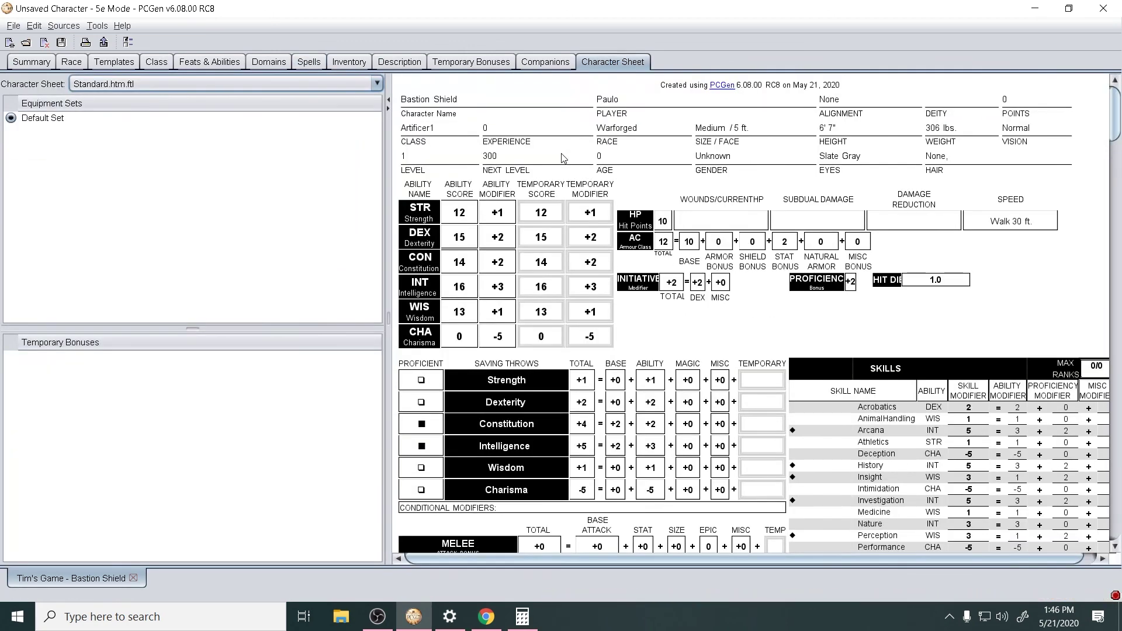